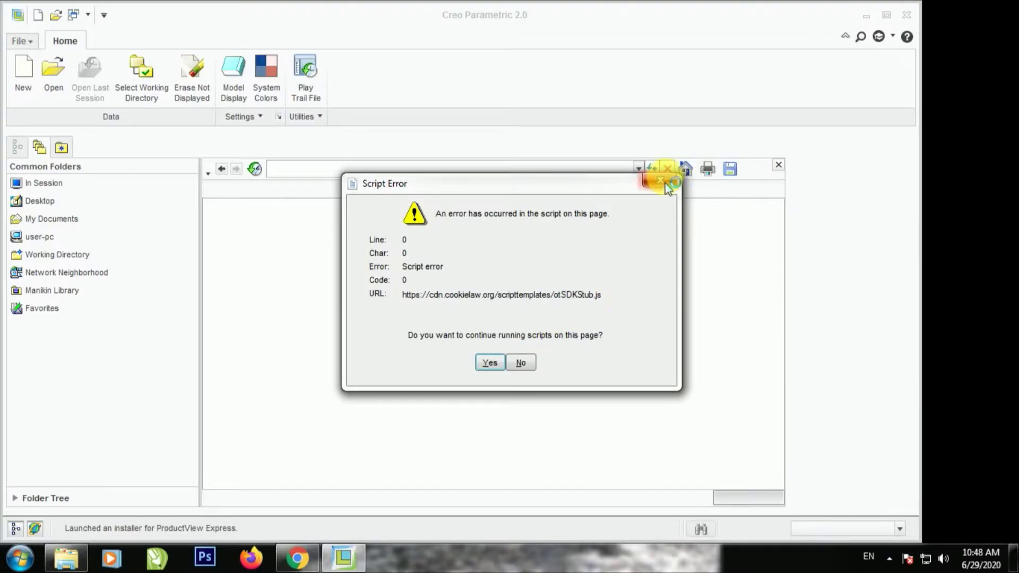
# Step: Dismiss the script error messages, close the embedded web browser and maximize the application window
pyautogui.click(660, 181)
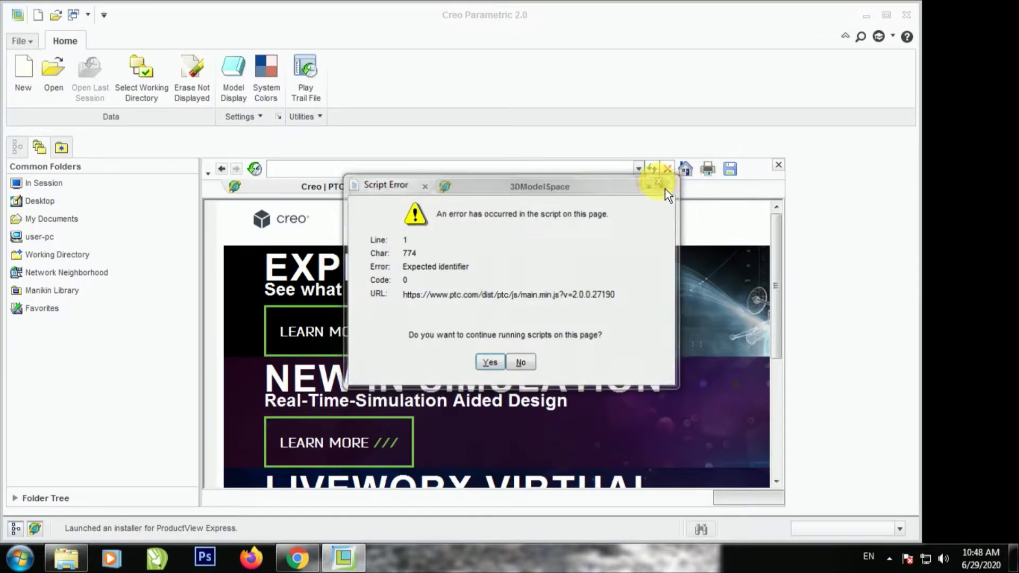
pyautogui.click(660, 181)
pyautogui.click(660, 181)
pyautogui.click(779, 166)
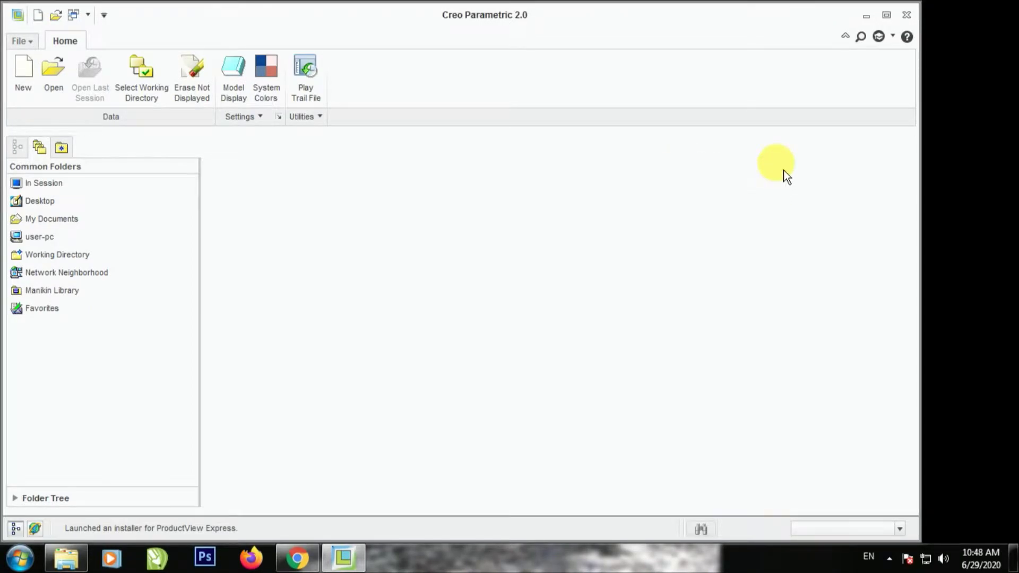
pyautogui.click(886, 15)
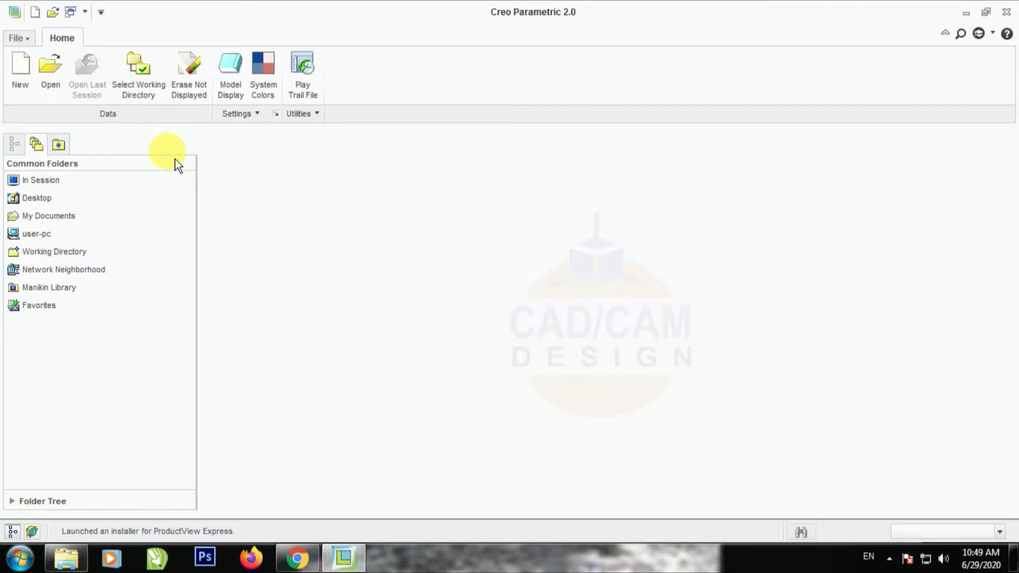
# Step: Set the working directory to D:\YOUTUBE\CADCAM DESIGN\youtube video\PART 05 and check the selected folder
pyautogui.click(161, 88)
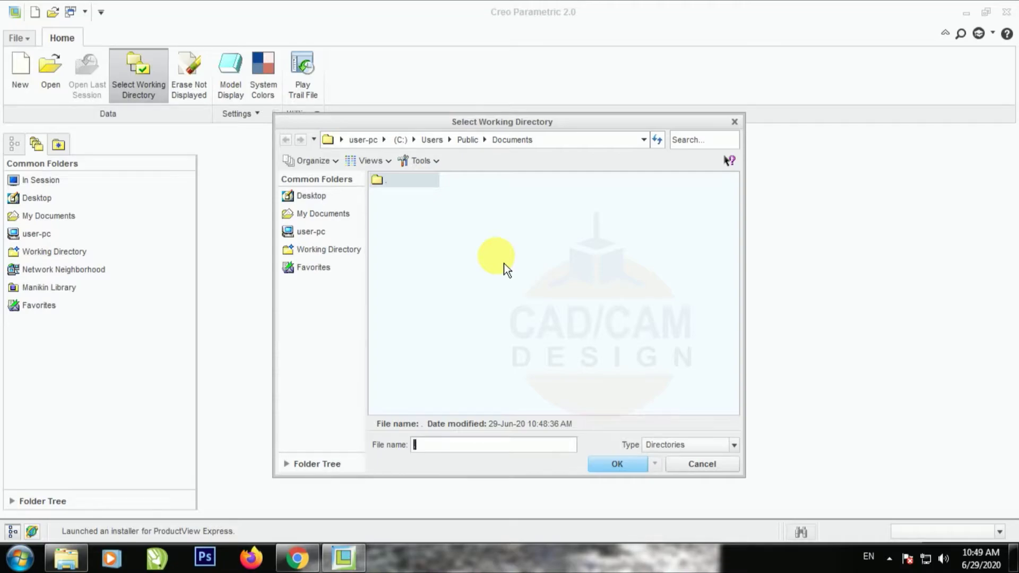
pyautogui.moveTo(368, 240); pyautogui.dragTo(397, 242)
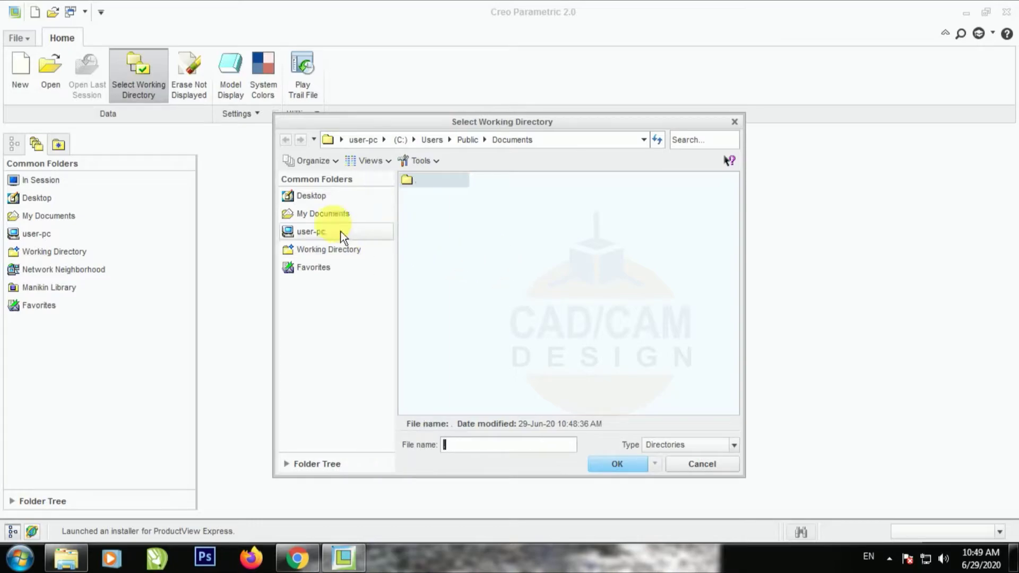
pyautogui.click(312, 232)
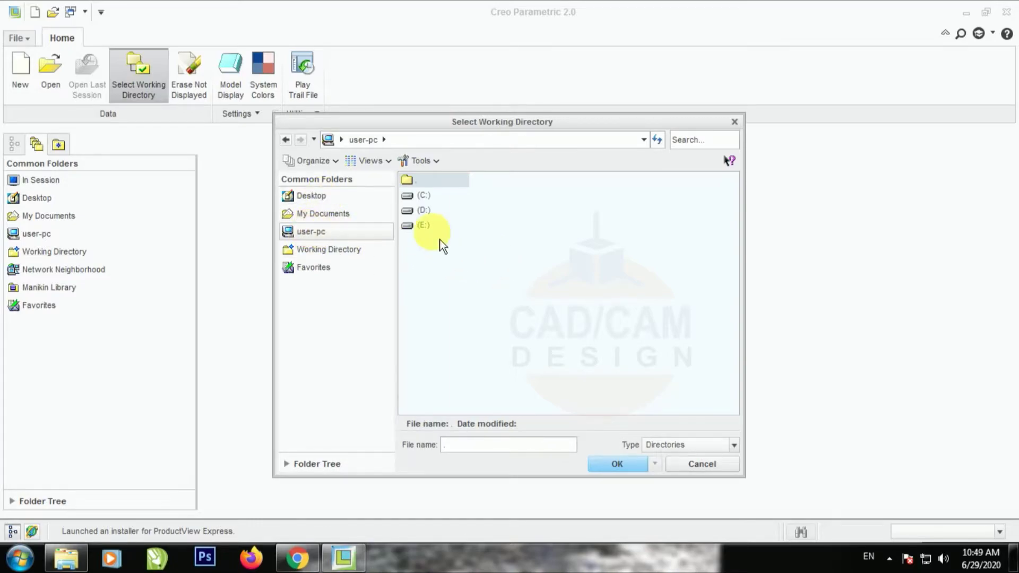
pyautogui.click(423, 210)
pyautogui.doubleClick(444, 258)
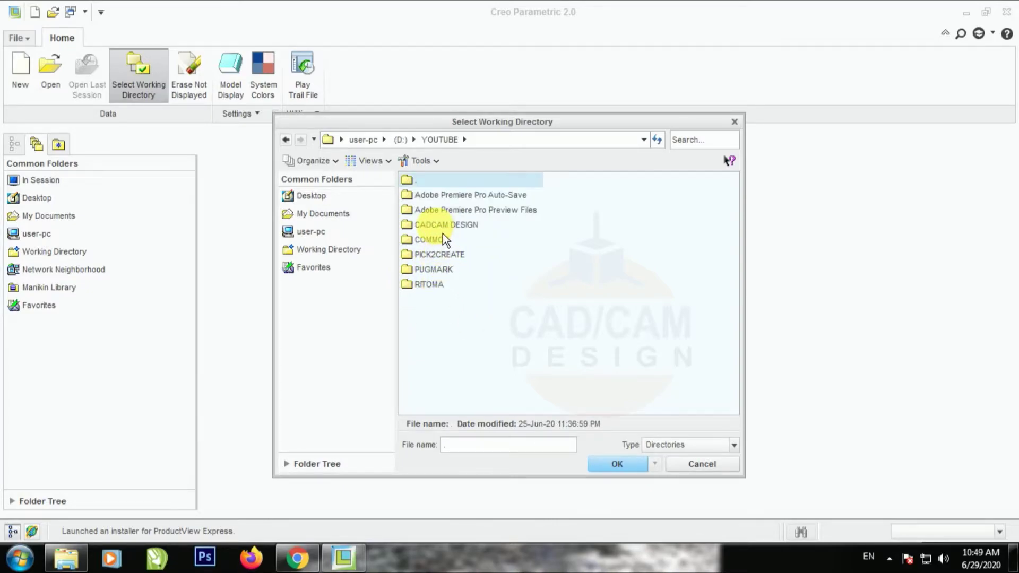
pyautogui.doubleClick(443, 226)
pyautogui.doubleClick(440, 257)
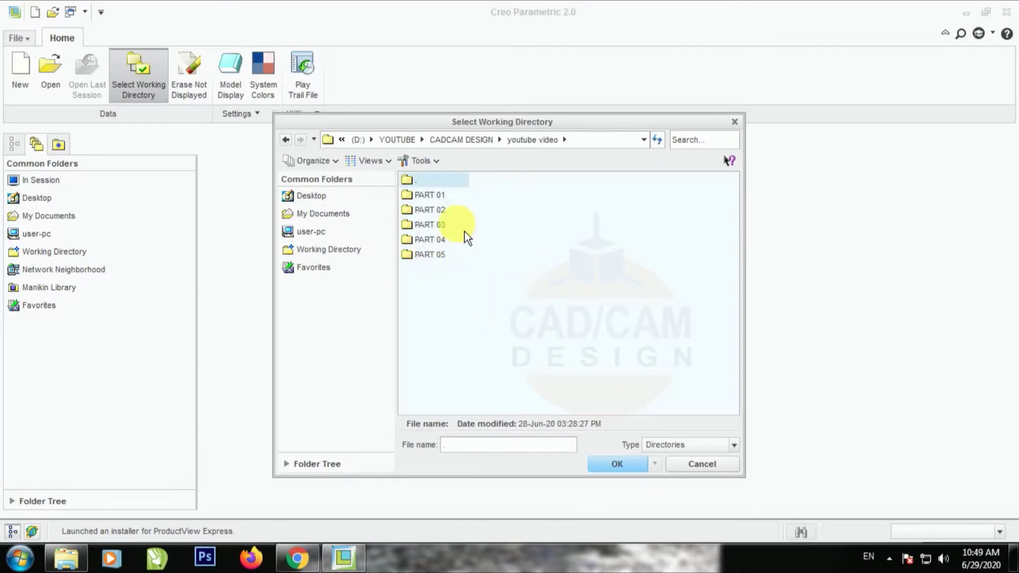
pyautogui.doubleClick(437, 263)
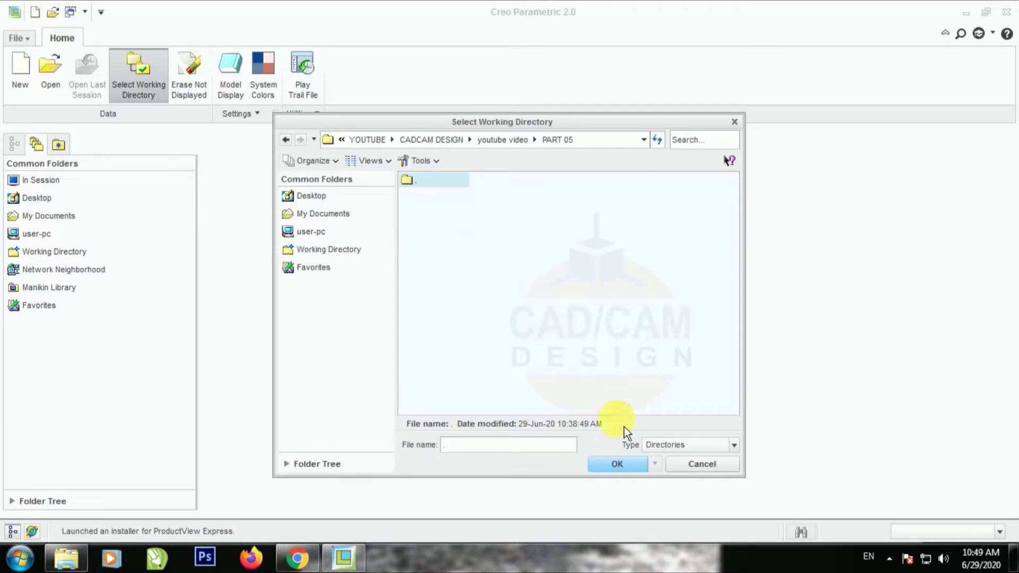
pyautogui.click(625, 473)
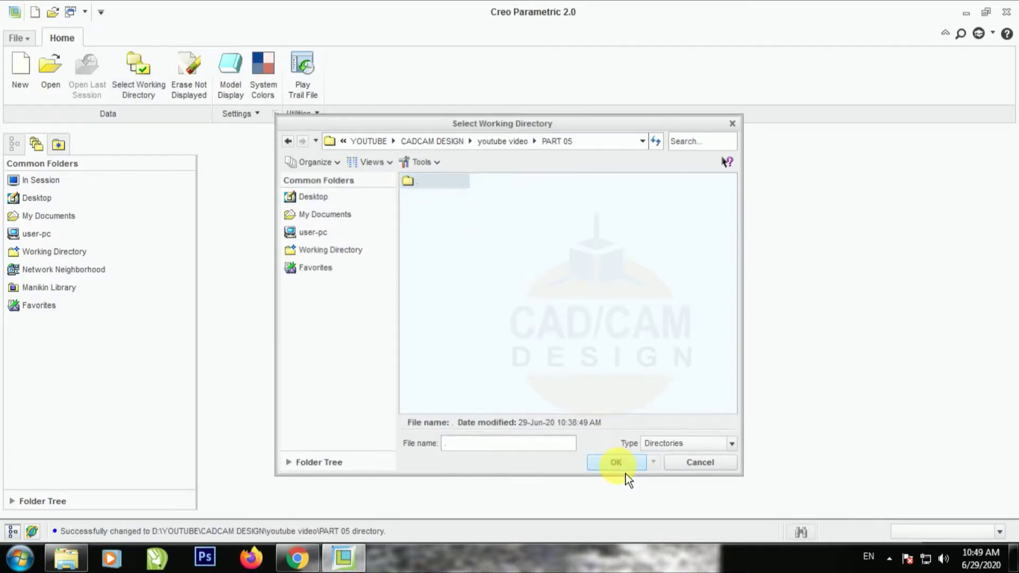
pyautogui.click(138, 75)
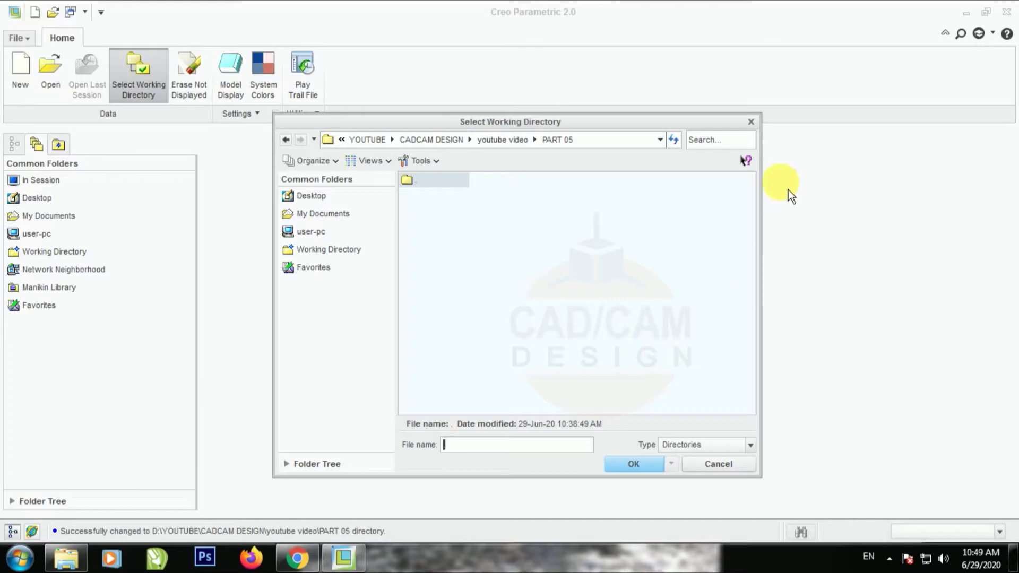
pyautogui.click(751, 121)
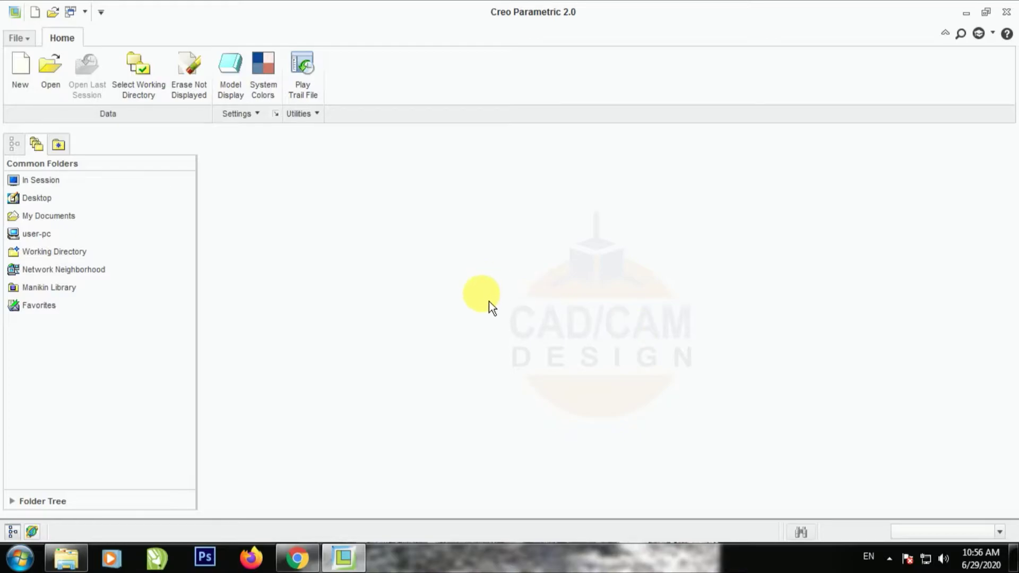
# Step: Create a new sheetmetal part named PART_01 using the mmns_part_sheetmetal template instead of the default one
pyautogui.click(30, 77)
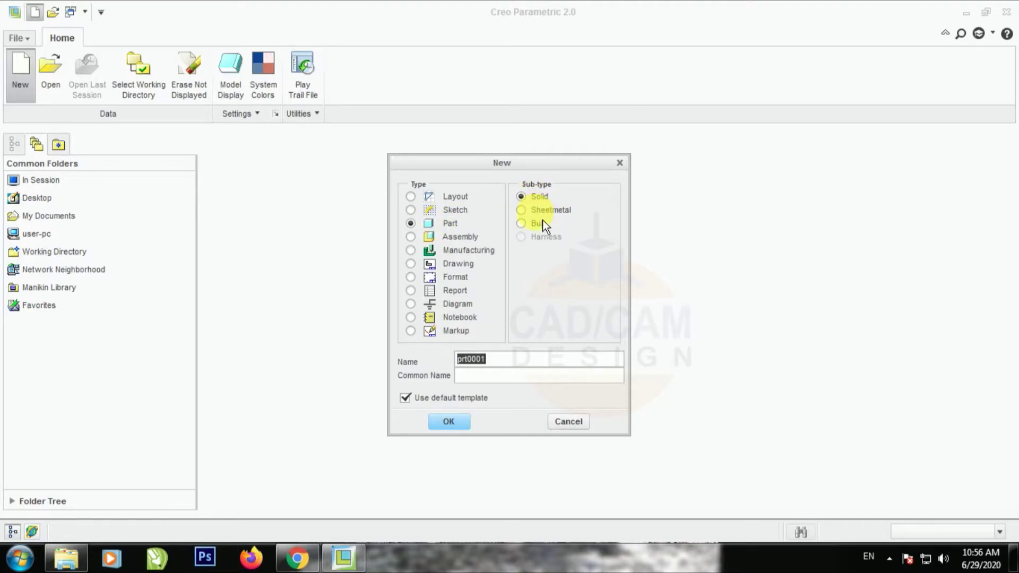
pyautogui.click(522, 210)
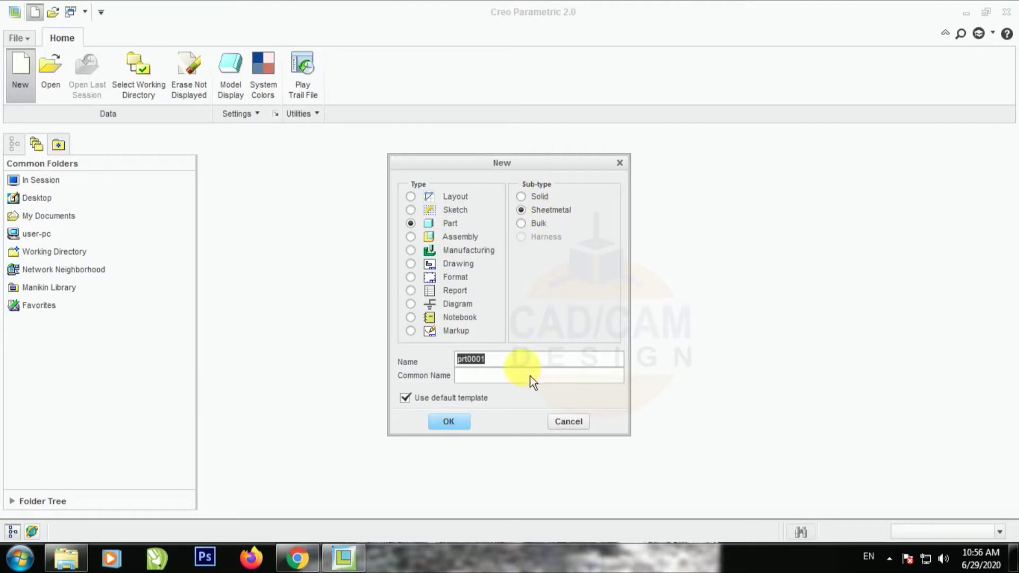
pyautogui.write('PA')
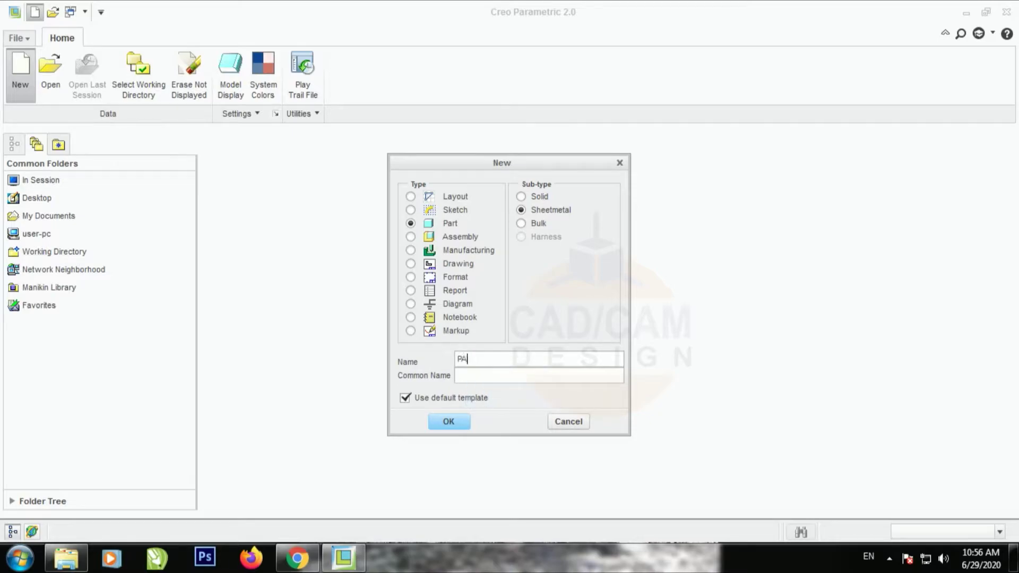
pyautogui.write('RT01')
pyautogui.click(477, 359)
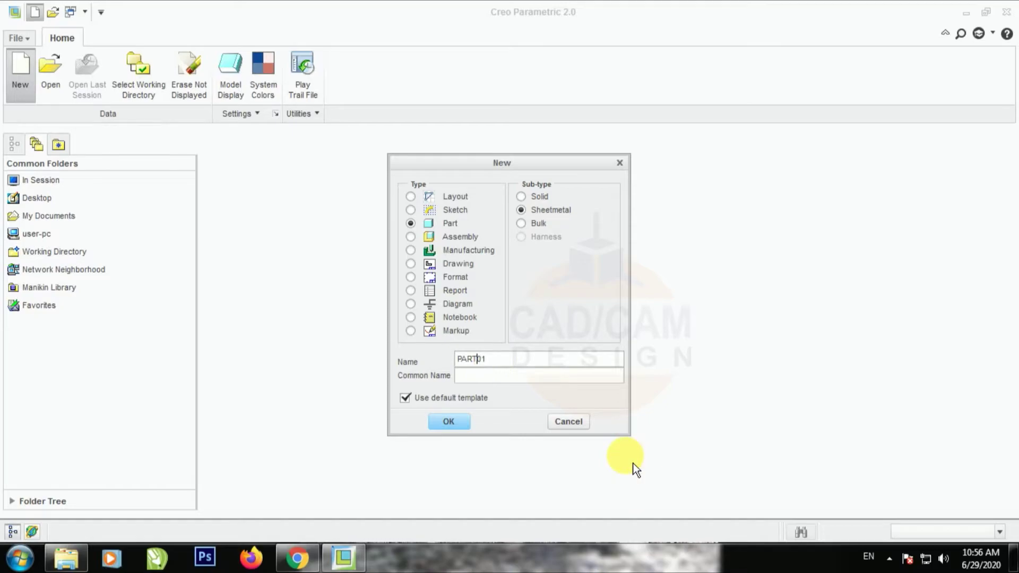
pyautogui.write('_')
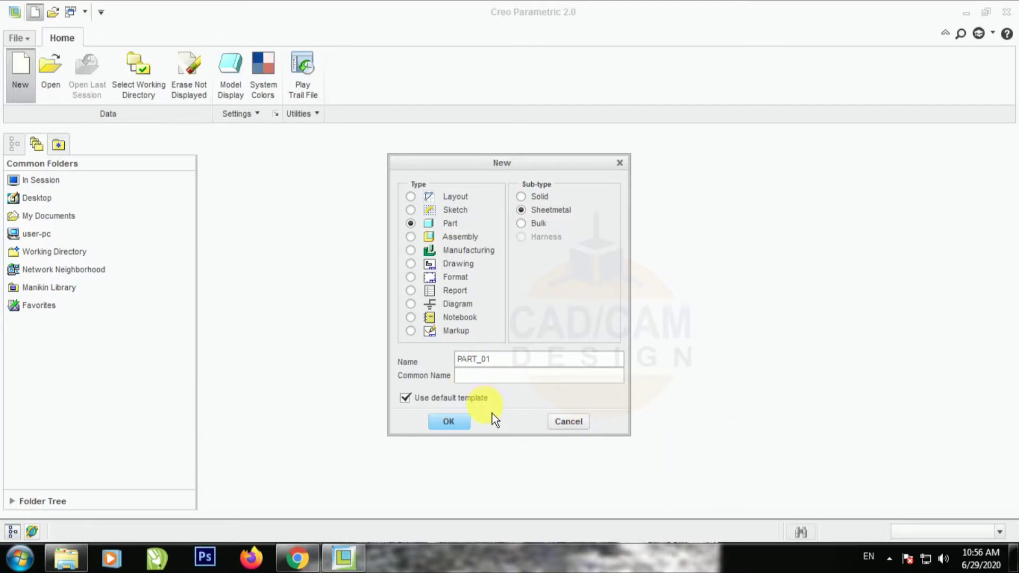
pyautogui.click(412, 407)
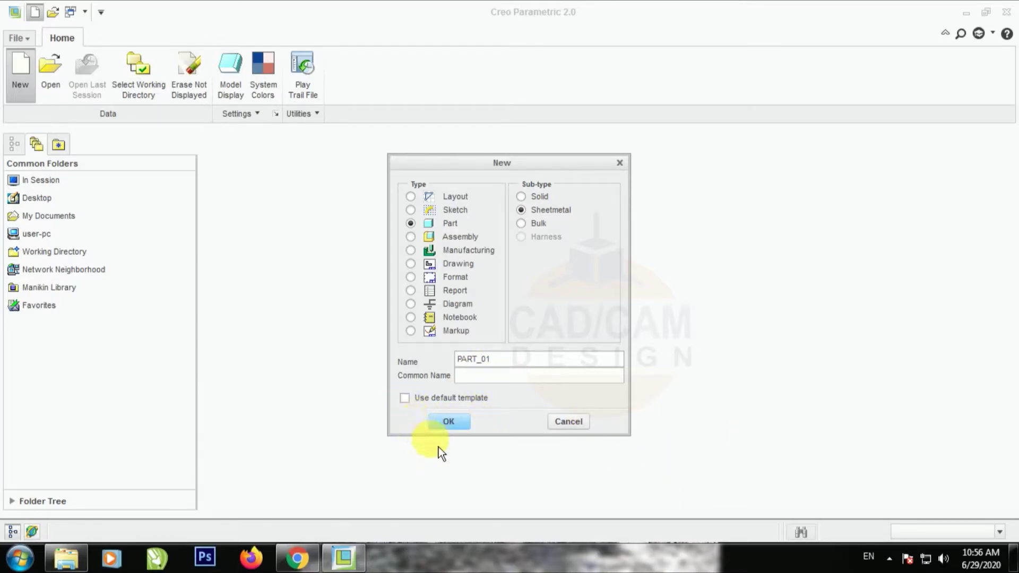
pyautogui.click(448, 421)
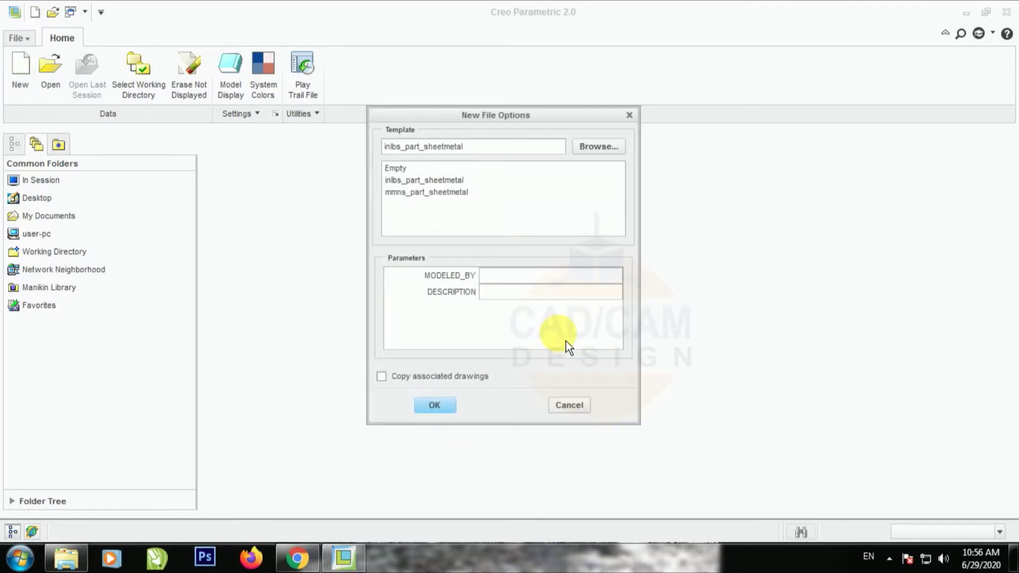
pyautogui.click(409, 197)
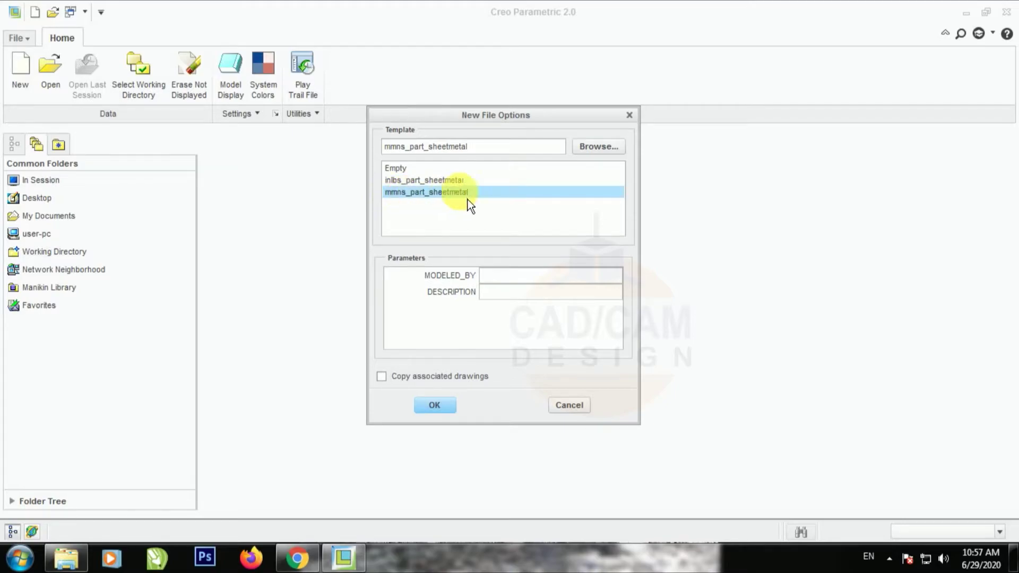
pyautogui.click(448, 411)
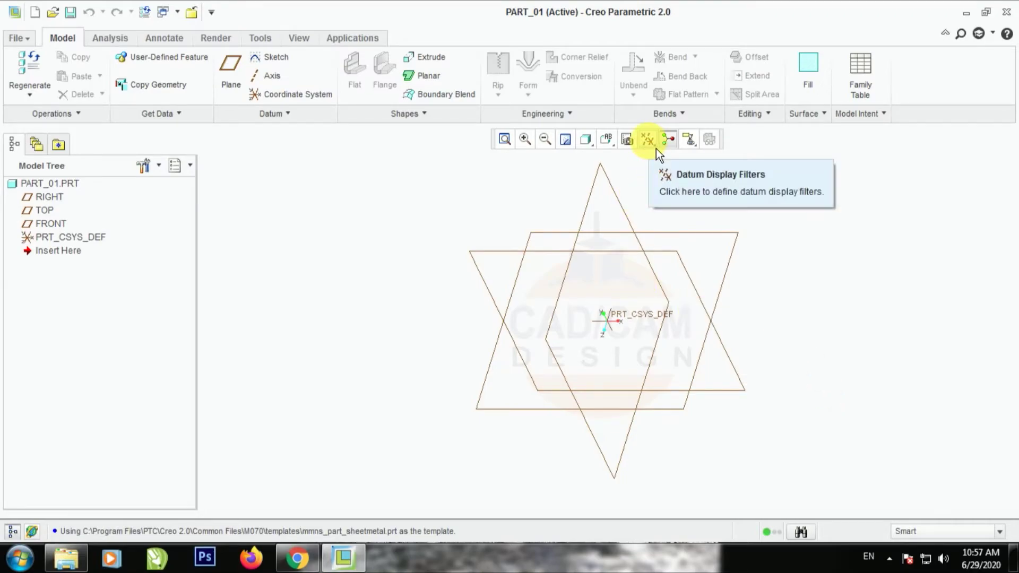
# Step: Hide the coordinate systems, datum points and axes, leaving only the datum planes displayed
pyautogui.click(656, 149)
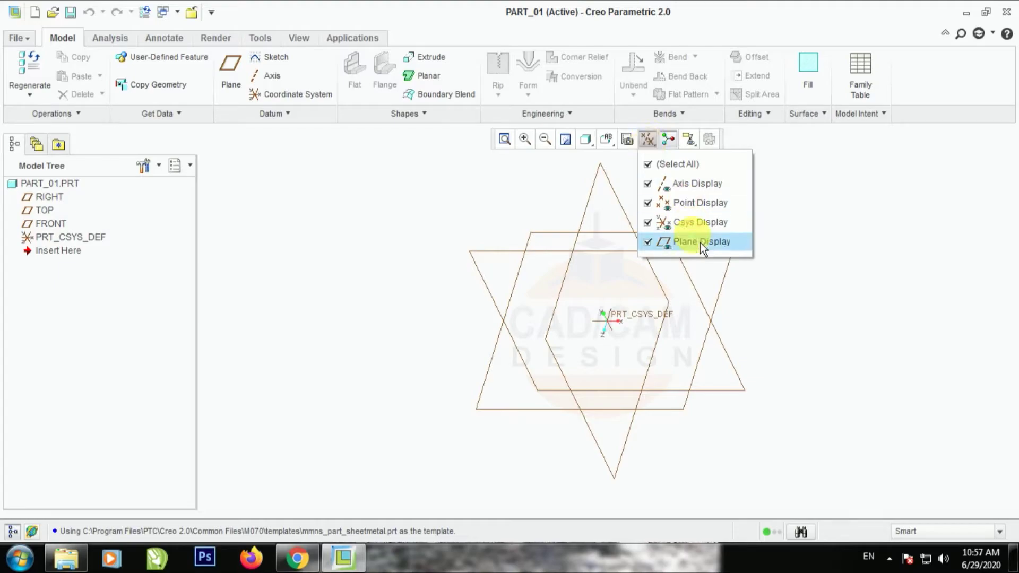
pyautogui.click(656, 223)
pyautogui.click(659, 206)
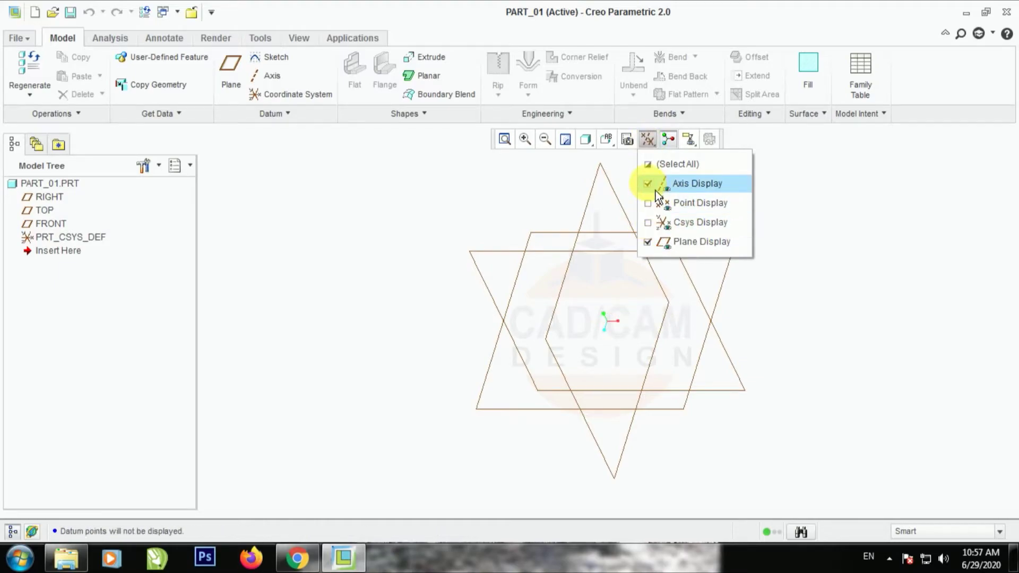
pyautogui.click(657, 184)
pyautogui.click(868, 264)
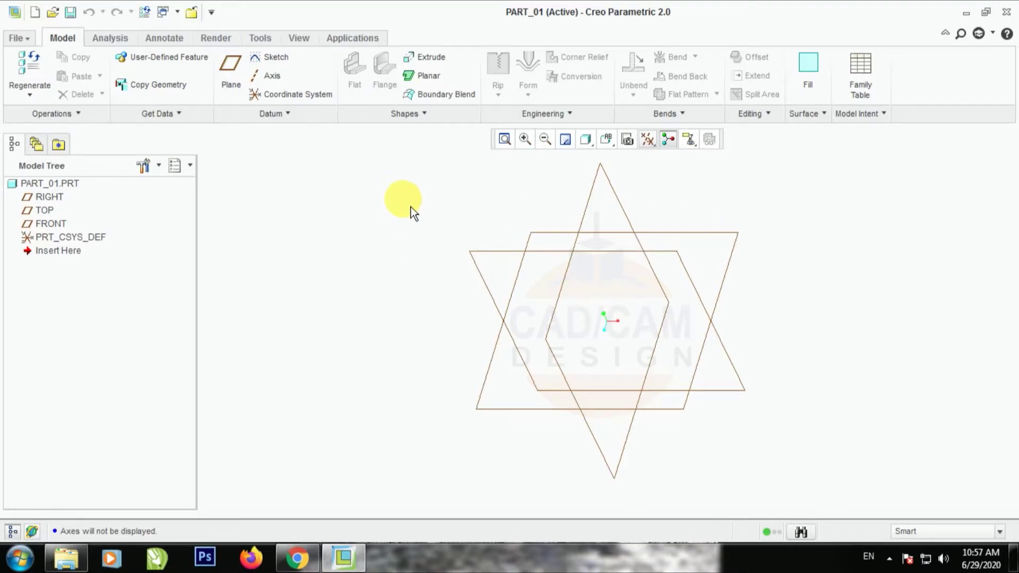
# Step: Start a Planar wall sketch on the TOP datum plane in the 2D sketch view and hide the datum planes
pyautogui.click(437, 85)
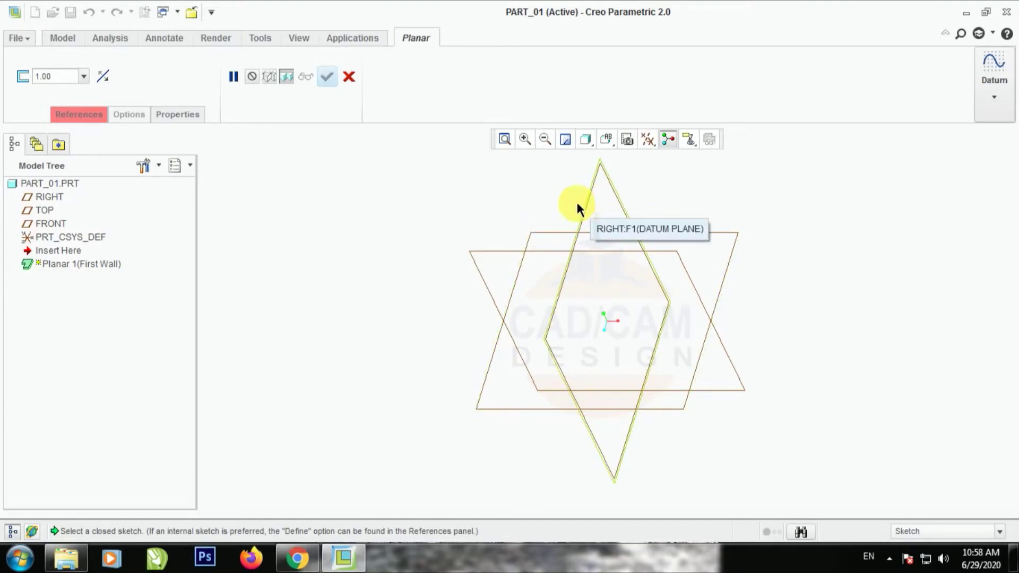
pyautogui.click(540, 231)
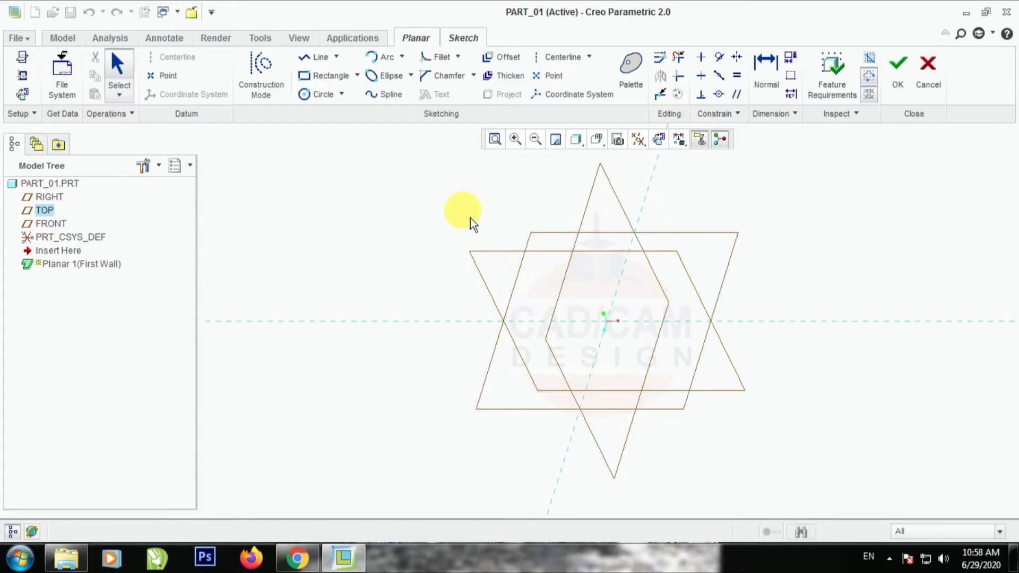
pyautogui.click(658, 139)
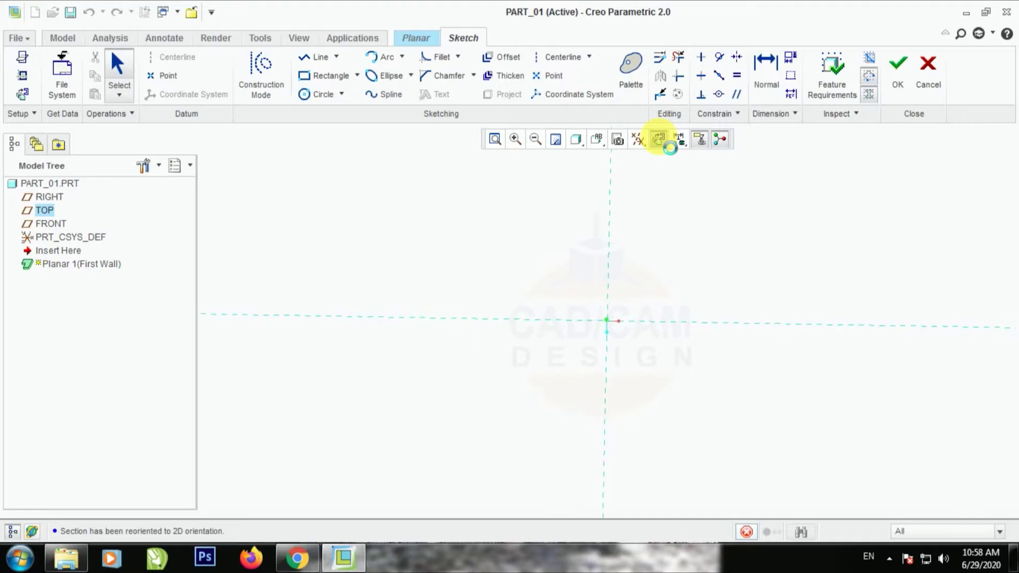
pyautogui.click(639, 139)
pyautogui.click(652, 246)
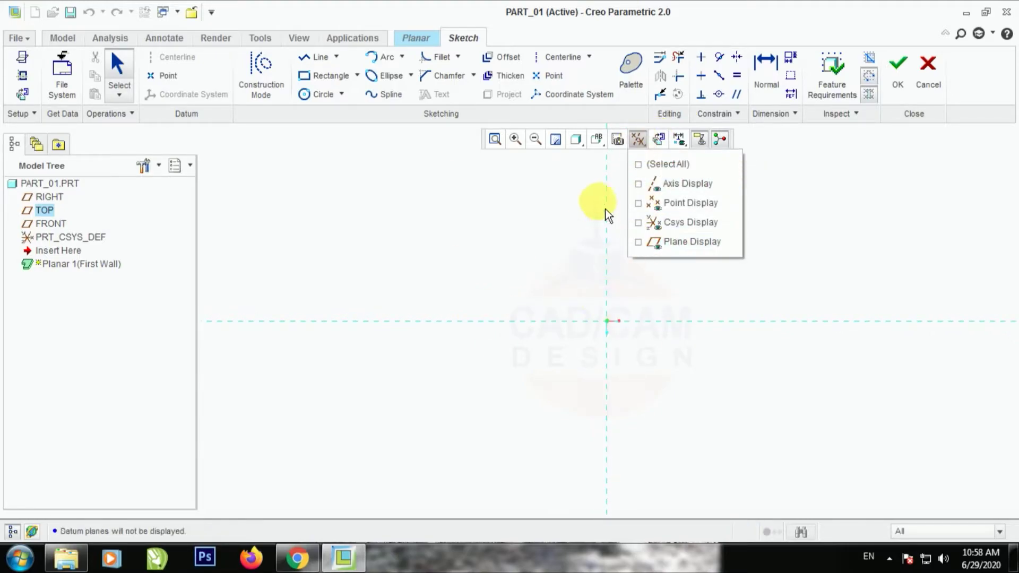
pyautogui.click(474, 259)
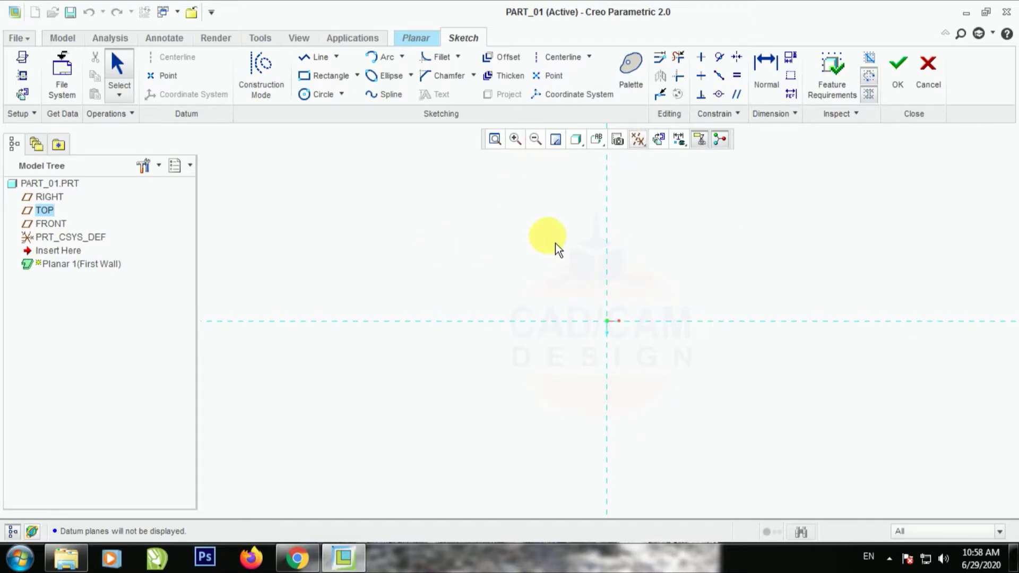
# Step: Draw a vertical and a horizontal centerline through the sketch origin
pyautogui.click(564, 57)
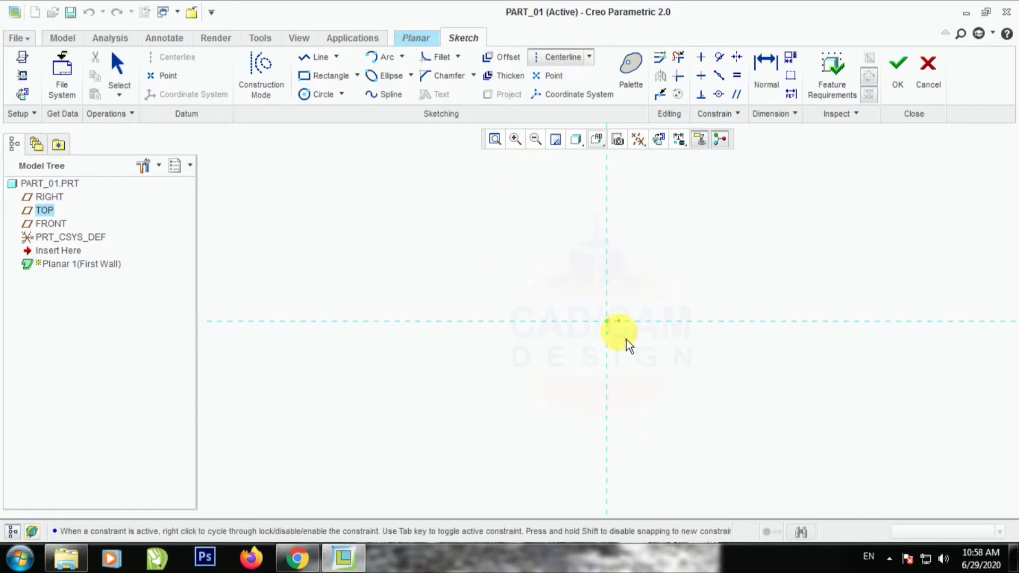
pyautogui.click(607, 321)
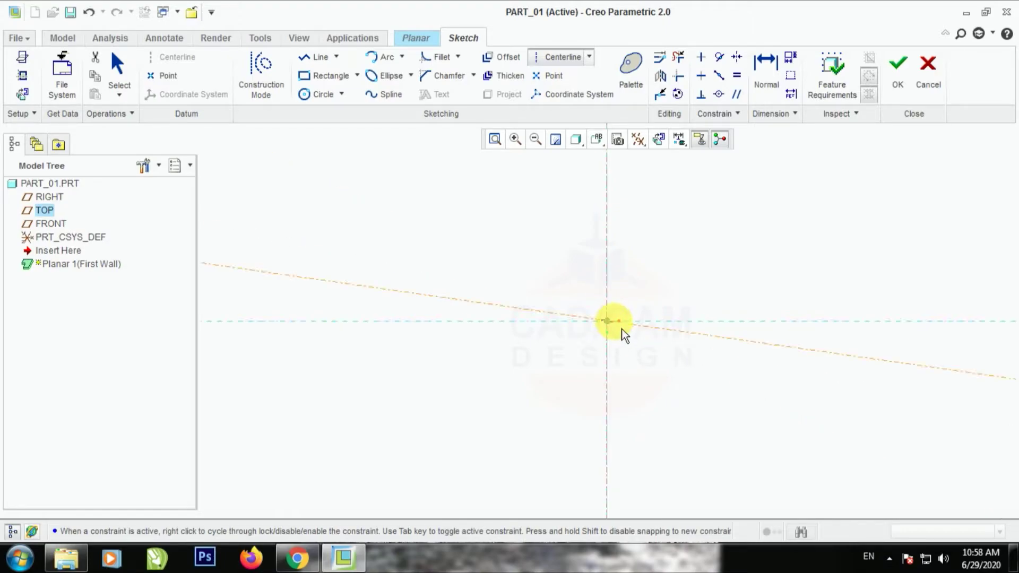
pyautogui.click(646, 333)
pyautogui.click(117, 68)
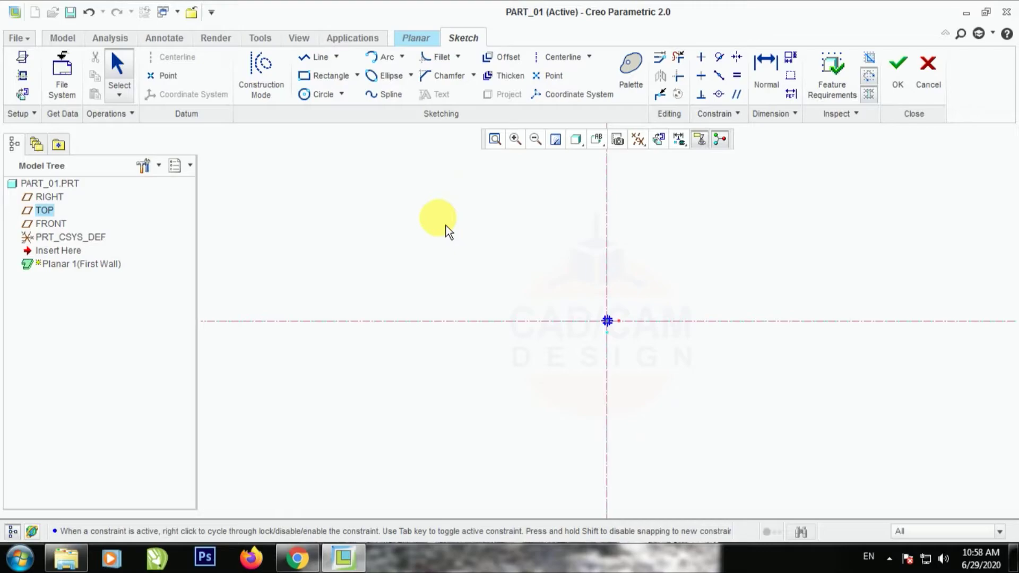
# Step: Sketch a rectangle about 262 mm wide and 250 mm high, symmetric about both centerlines
pyautogui.click(324, 75)
pyautogui.click(525, 244)
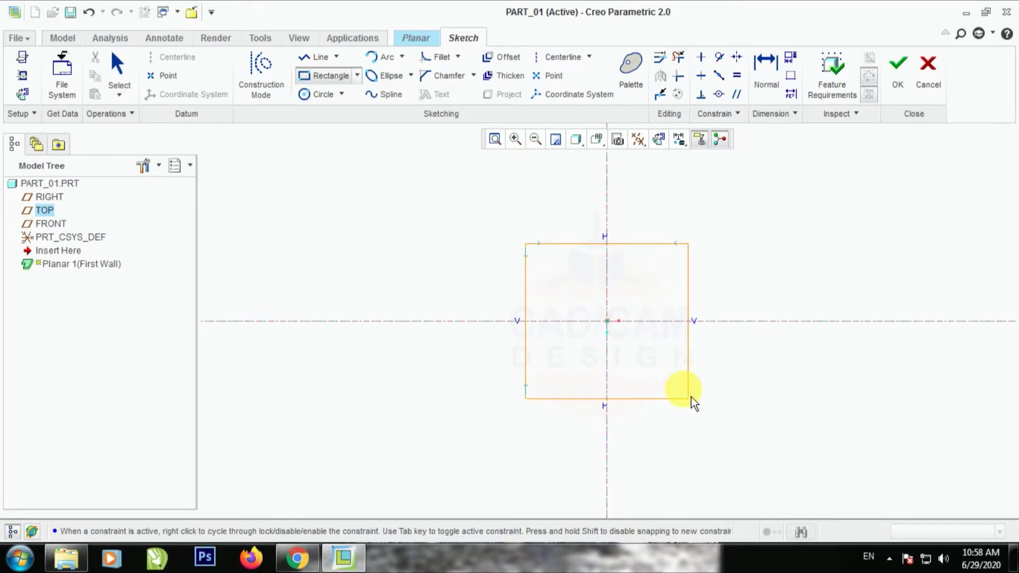
pyautogui.click(689, 398)
pyautogui.click(115, 66)
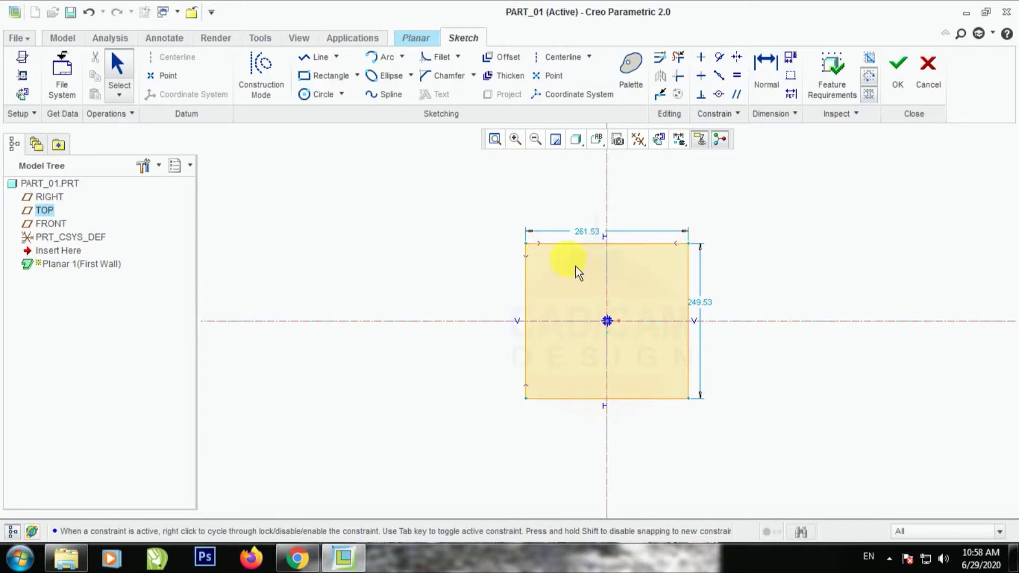
# Step: Set the rectangle's width and height to 625 mm each and finish the sketch
pyautogui.doubleClick(587, 238)
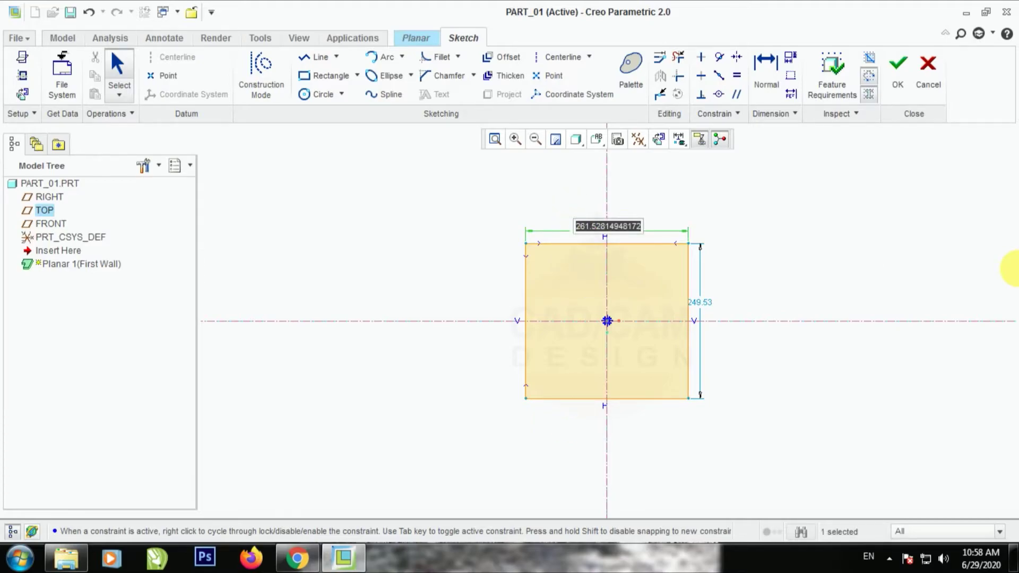
pyautogui.write('625')
pyautogui.press('Return')
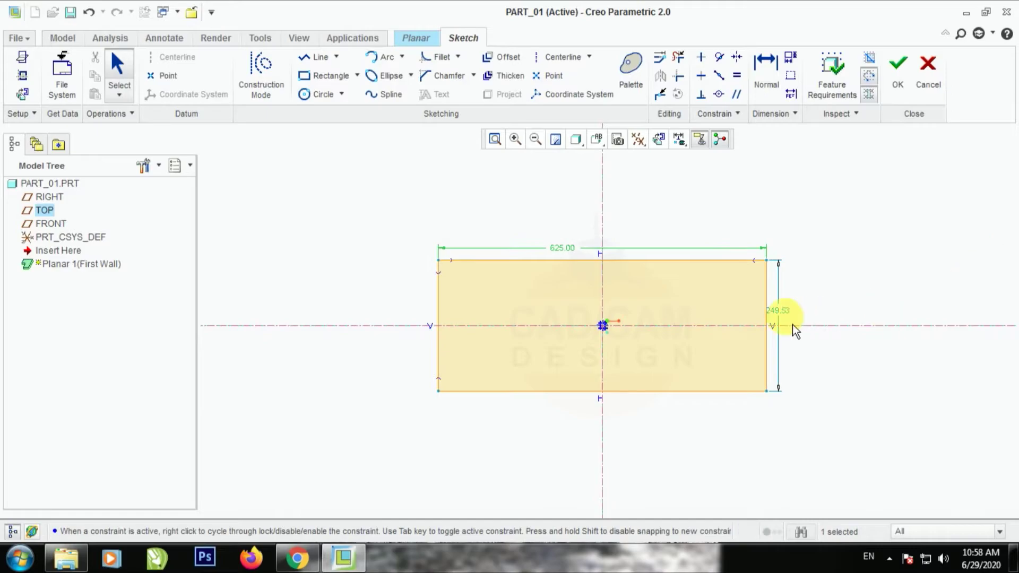
pyautogui.doubleClick(792, 326)
pyautogui.write('625')
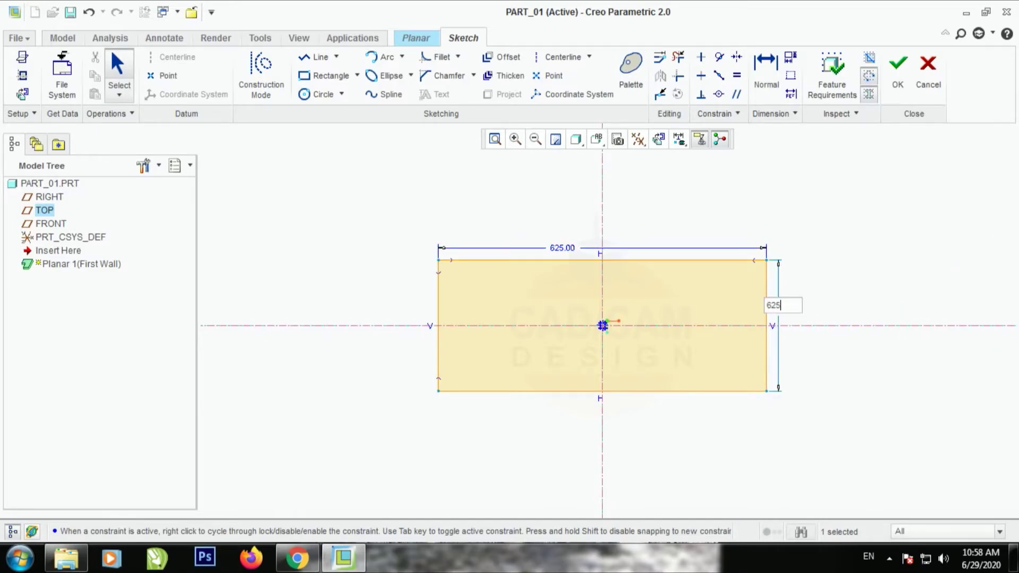
pyautogui.press('Return')
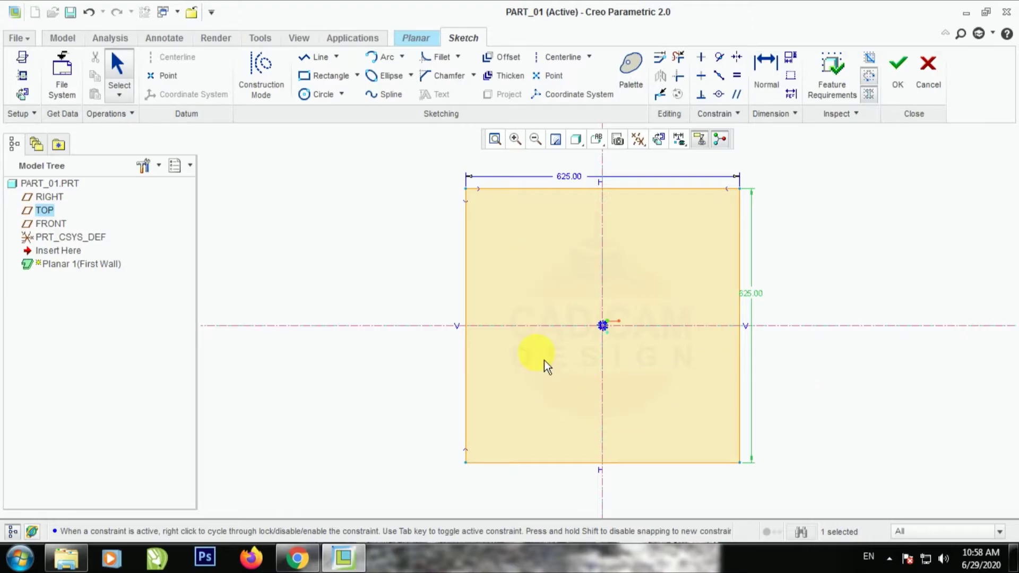
pyautogui.click(911, 77)
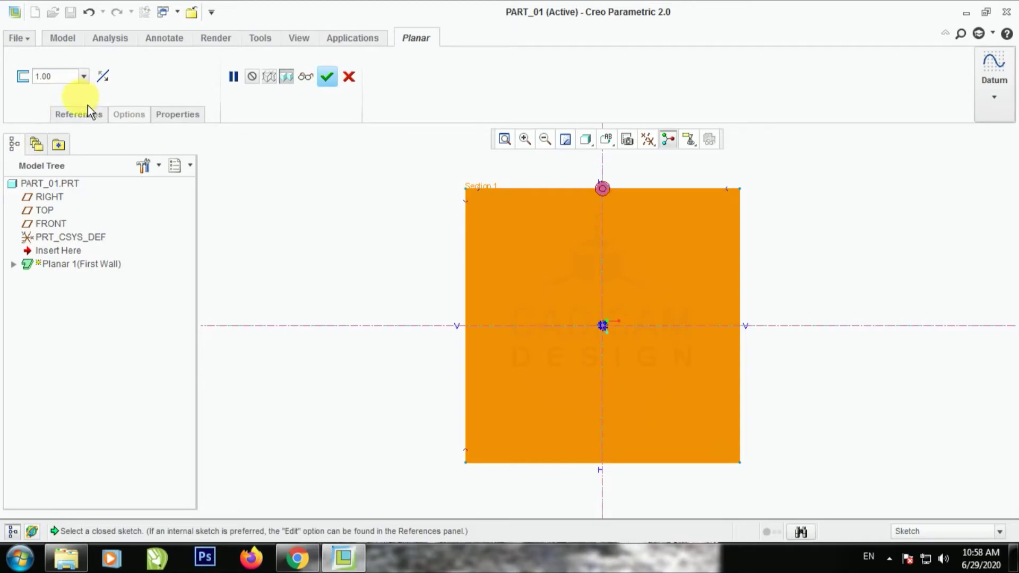
# Step: Set the planar wall's thickness to 3 mm and complete the wall
pyautogui.doubleClick(53, 76)
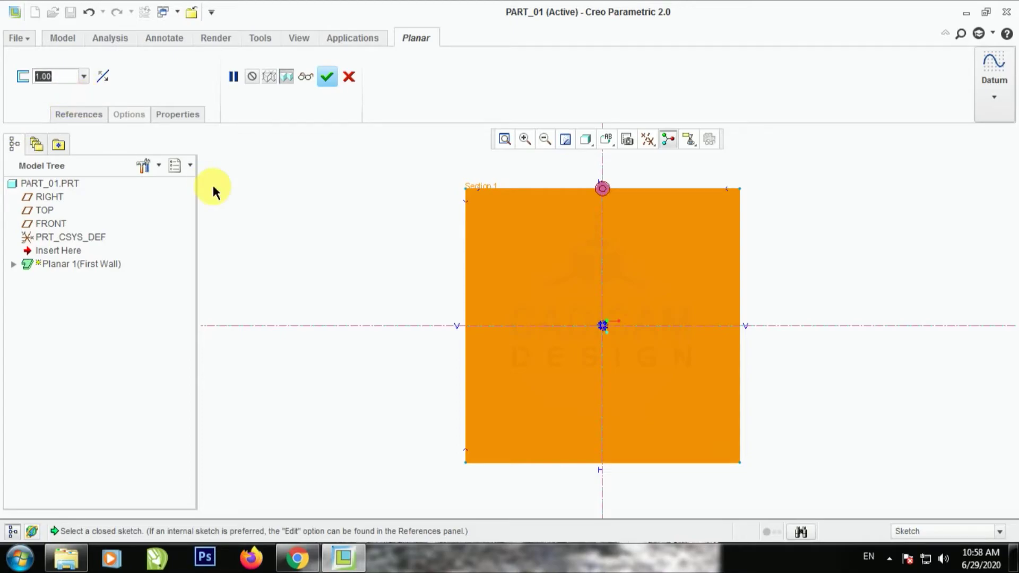
pyautogui.write('3')
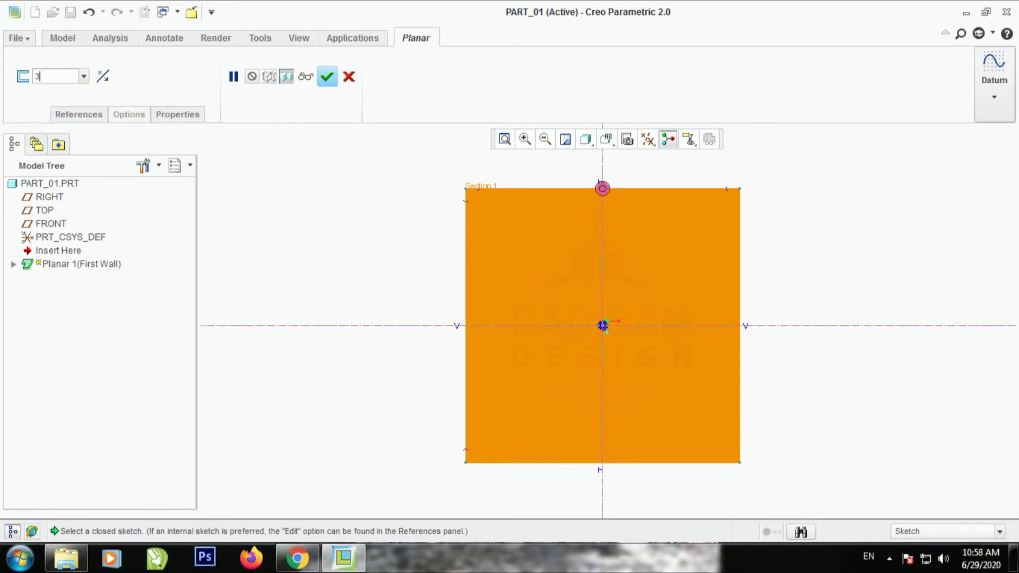
pyautogui.press('Return')
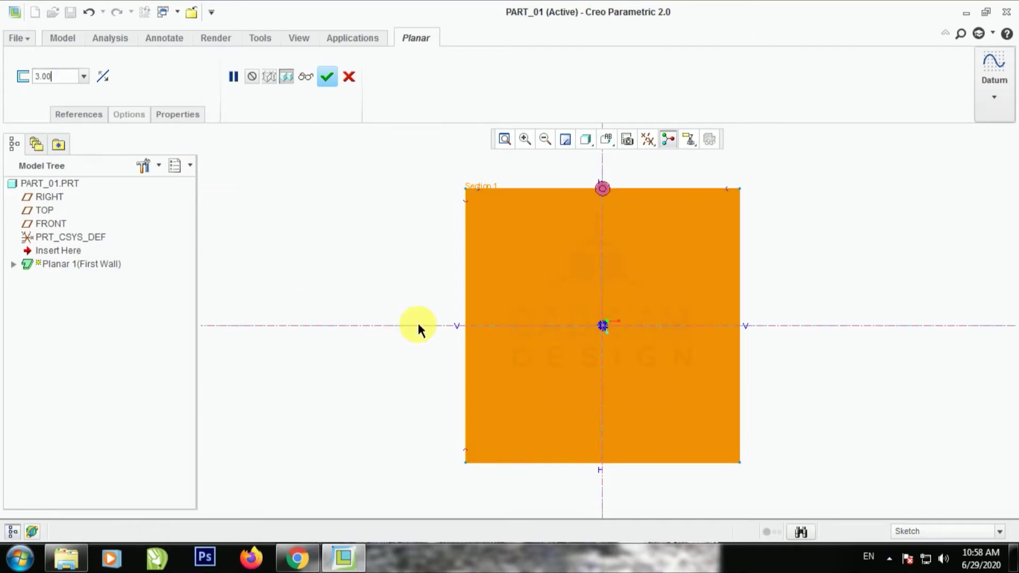
pyautogui.moveTo(437, 417)
pyautogui.mouseDown(button='middle')
pyautogui.moveTo(428, 382)
pyautogui.moveTo(451, 337)
pyautogui.mouseUp(button='middle')
pyautogui.scroll(-5, 524, 352)
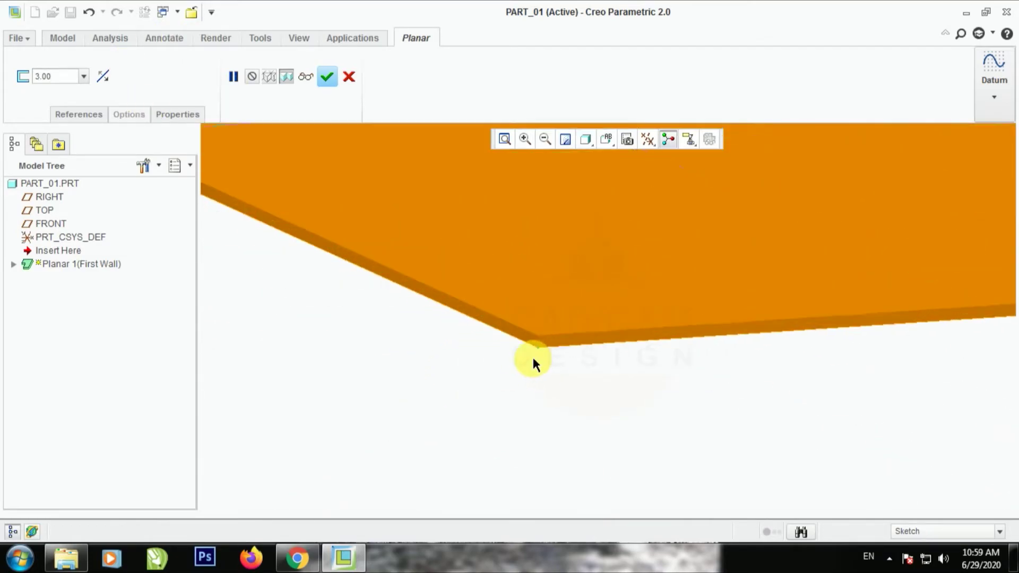
pyautogui.scroll(5, 516, 377)
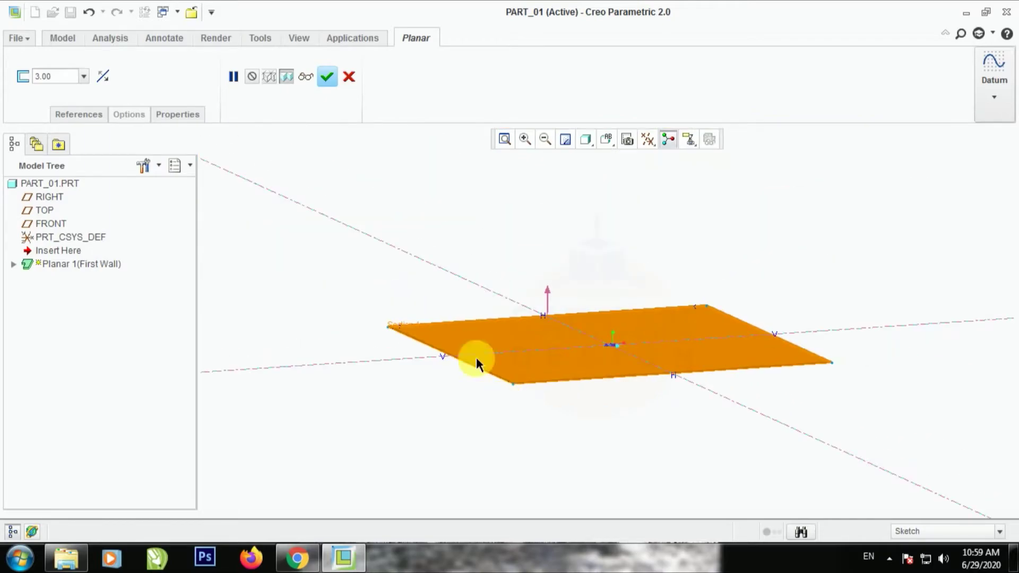
pyautogui.click(326, 76)
pyautogui.moveTo(467, 244); pyautogui.dragTo(487, 252, button='middle')
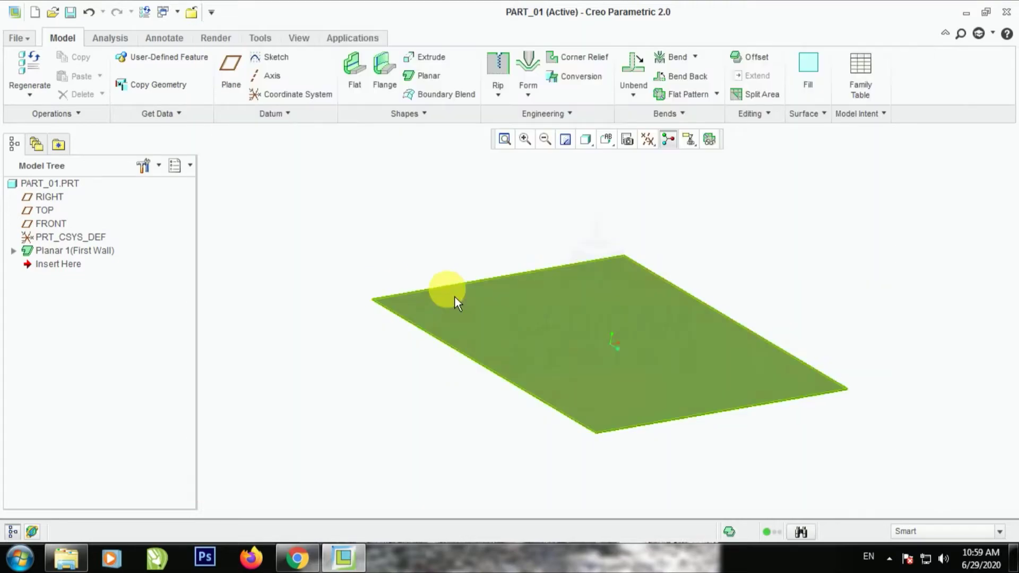
pyautogui.moveTo(446, 288)
pyautogui.mouseDown(button='middle')
pyautogui.moveTo(412, 275)
pyautogui.moveTo(454, 298)
pyautogui.moveTo(559, 238)
pyautogui.mouseUp(button='middle')
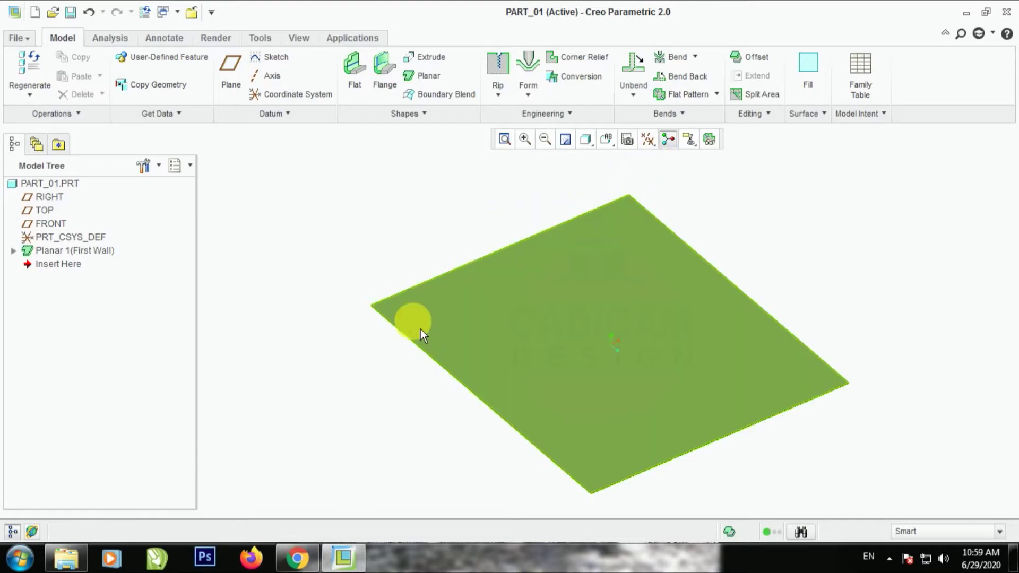
# Step: Switch the model display style to Shading With Edges and inspect the wall's edges
pyautogui.click(593, 148)
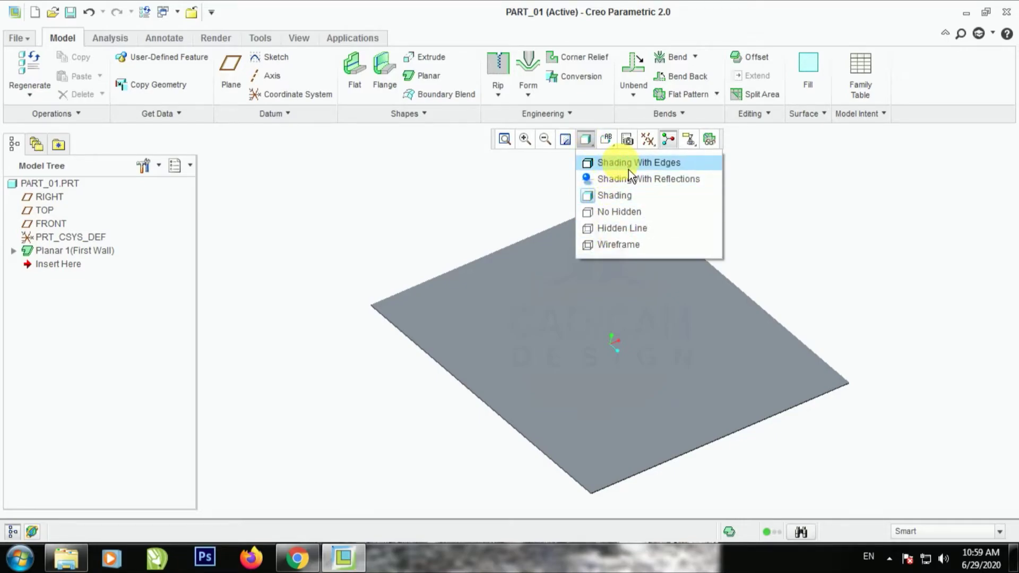
pyautogui.click(669, 169)
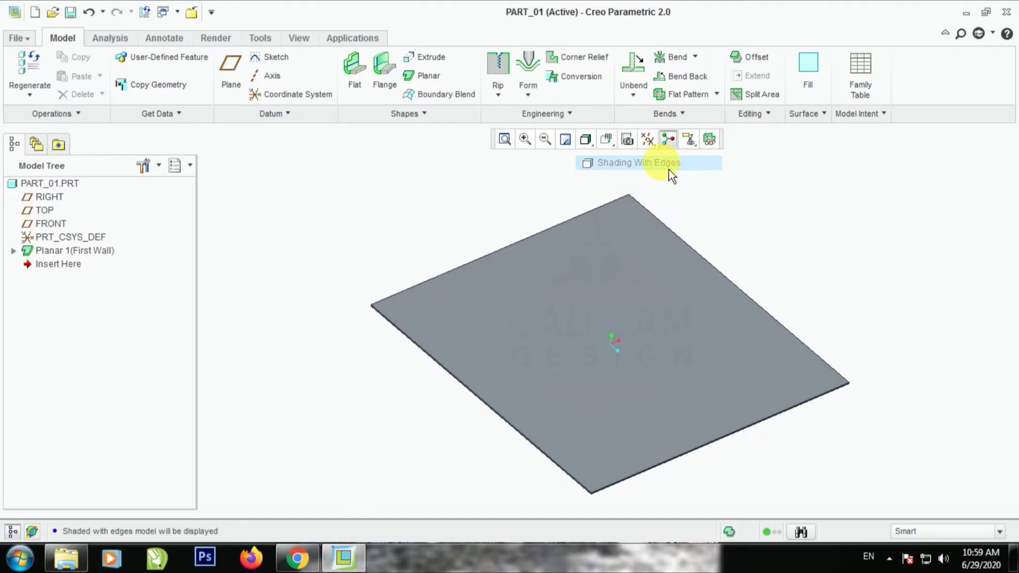
pyautogui.scroll(-4, 590, 491)
pyautogui.moveTo(472, 419); pyautogui.dragTo(607, 257, button='middle')
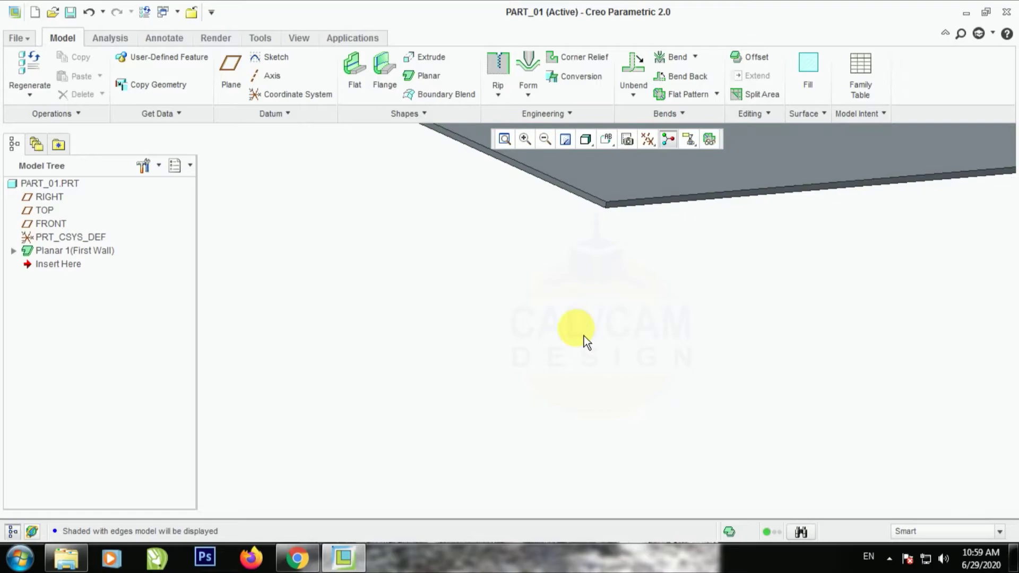
pyautogui.scroll(5, 568, 379)
pyautogui.moveTo(624, 389); pyautogui.dragTo(683, 390, button='middle')
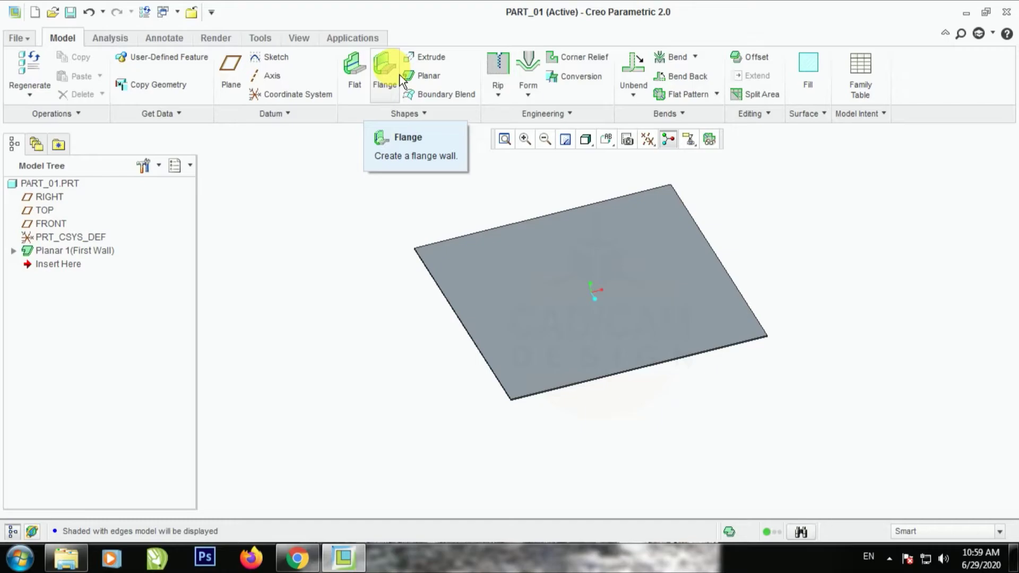
# Step: Start a rectangular Flat wall and attach it to the right-hand edge of the planar base wall
pyautogui.click(357, 69)
pyautogui.moveTo(806, 251); pyautogui.dragTo(766, 253, button='middle')
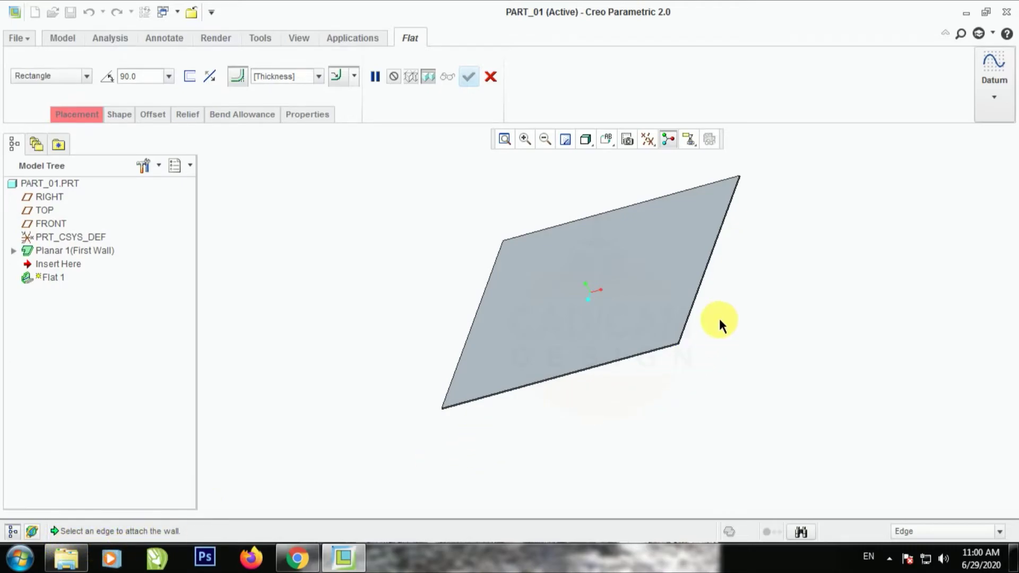
pyautogui.scroll(-5, 718, 316)
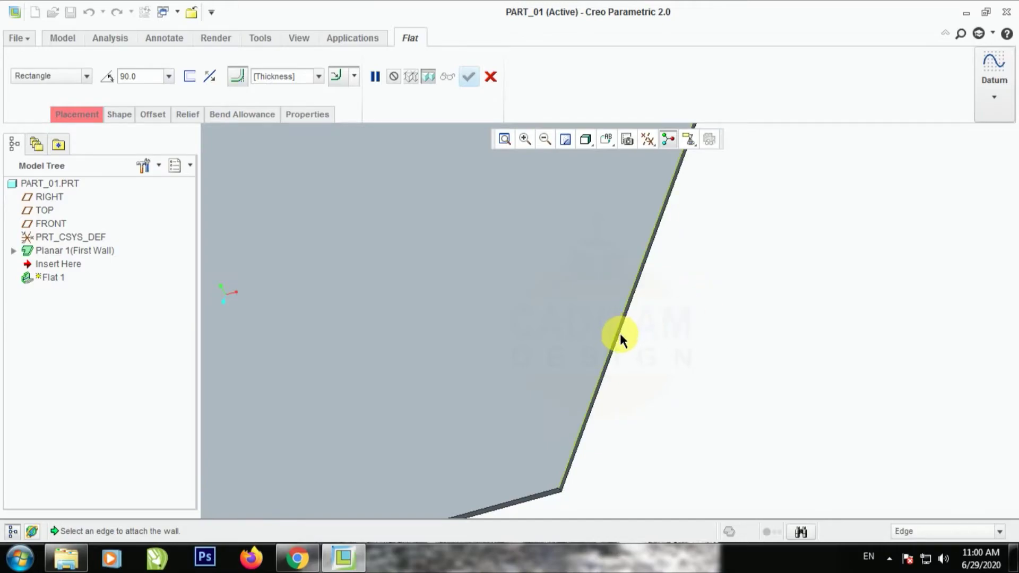
pyautogui.click(621, 334)
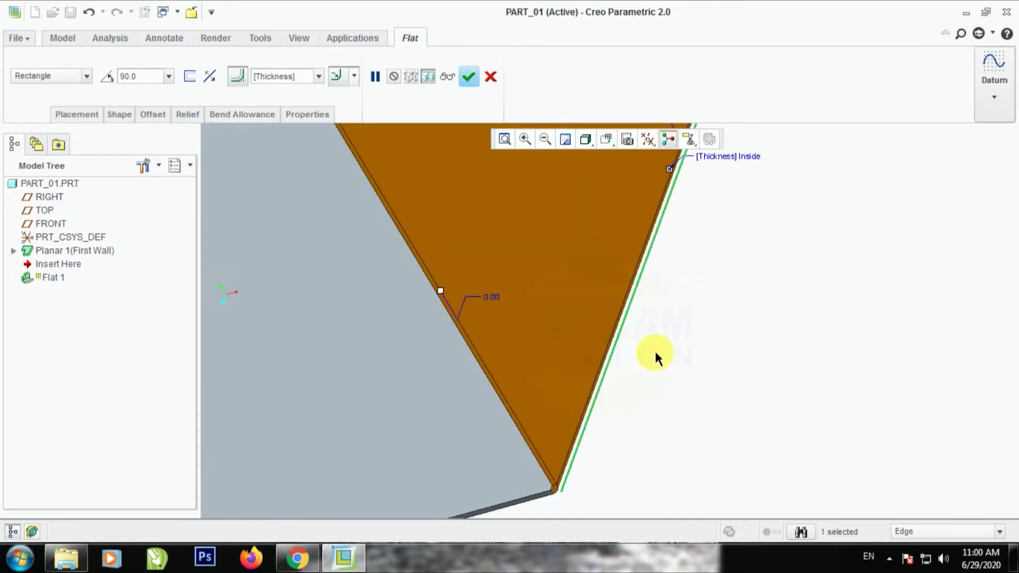
pyautogui.scroll(-2, 655, 348)
pyautogui.scroll(5, 657, 346)
pyautogui.moveTo(683, 372); pyautogui.dragTo(696, 352, button='middle')
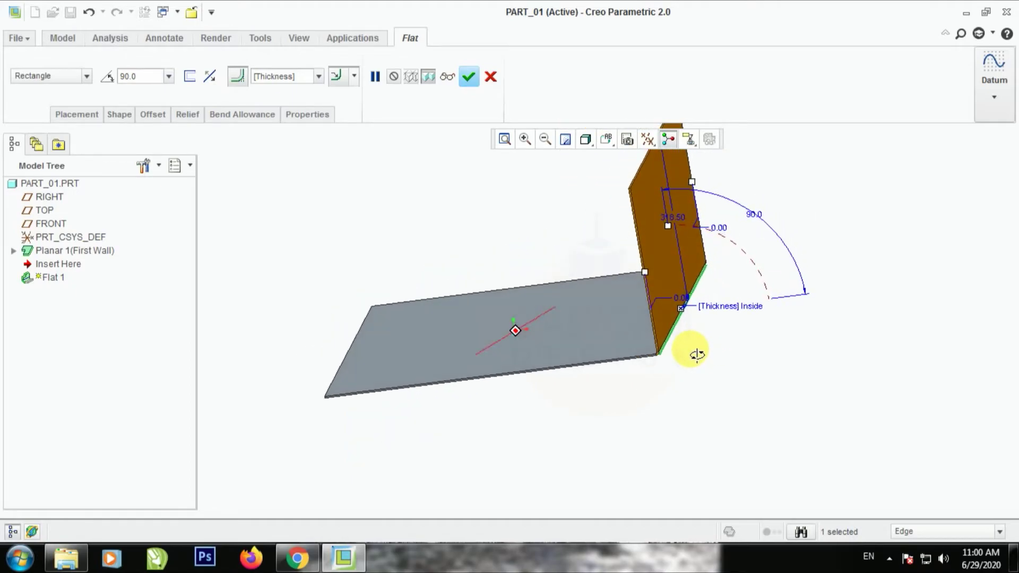
pyautogui.scroll(-2, 639, 370)
pyautogui.scroll(4, 651, 359)
pyautogui.scroll(-2, 651, 359)
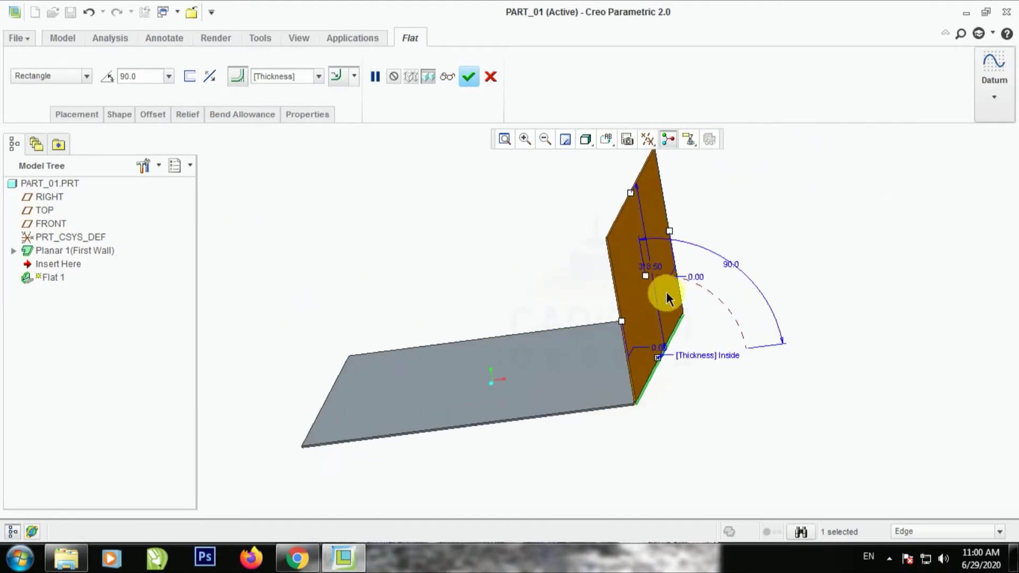
# Step: Set the flat wall's height to 225 mm
pyautogui.doubleClick(660, 274)
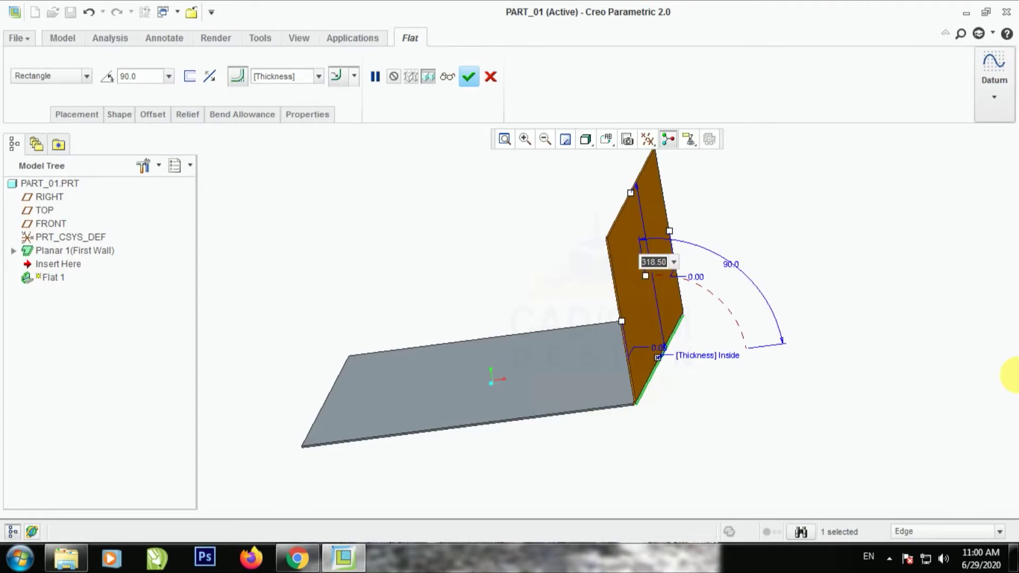
pyautogui.write('225')
pyautogui.press('Return')
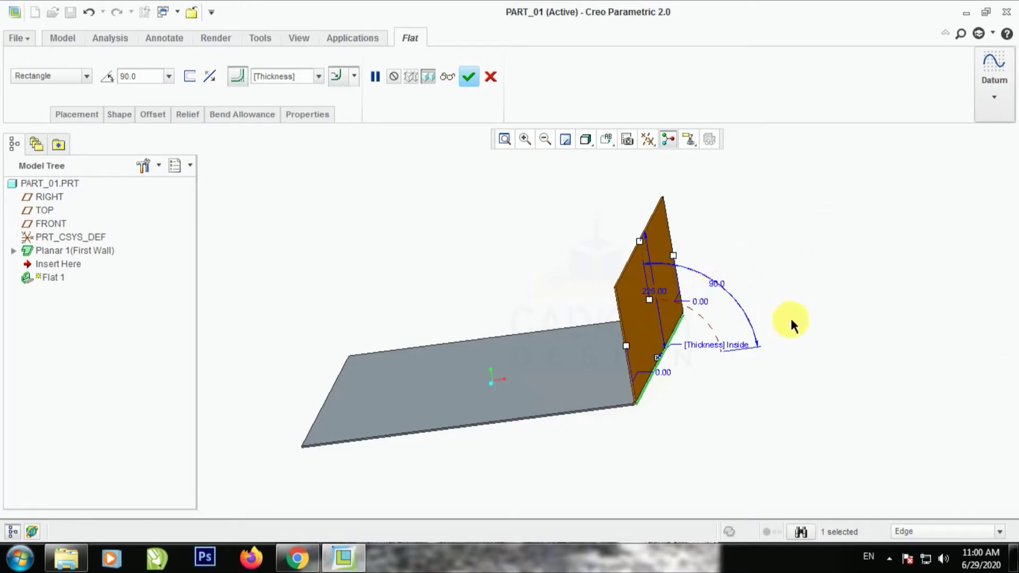
# Step: Dimension the flat wall's bend radius on the outside surface of the bend and complete the wall
pyautogui.moveTo(797, 303)
pyautogui.mouseDown(button='middle')
pyautogui.moveTo(812, 298)
pyautogui.moveTo(785, 300)
pyautogui.mouseUp(button='middle')
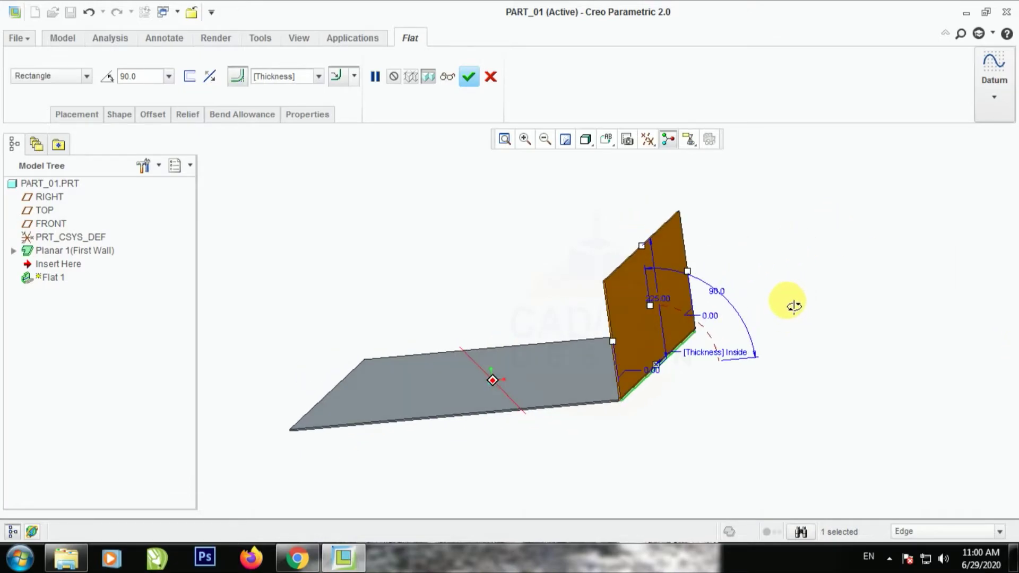
pyautogui.scroll(3, 692, 365)
pyautogui.scroll(2, 693, 366)
pyautogui.moveTo(623, 346)
pyautogui.mouseDown(button='middle')
pyautogui.moveTo(644, 353)
pyautogui.moveTo(652, 441)
pyautogui.moveTo(673, 391)
pyautogui.moveTo(644, 429)
pyautogui.moveTo(635, 425)
pyautogui.mouseUp(button='middle')
pyautogui.scroll(2, 652, 441)
pyautogui.scroll(-3, 632, 422)
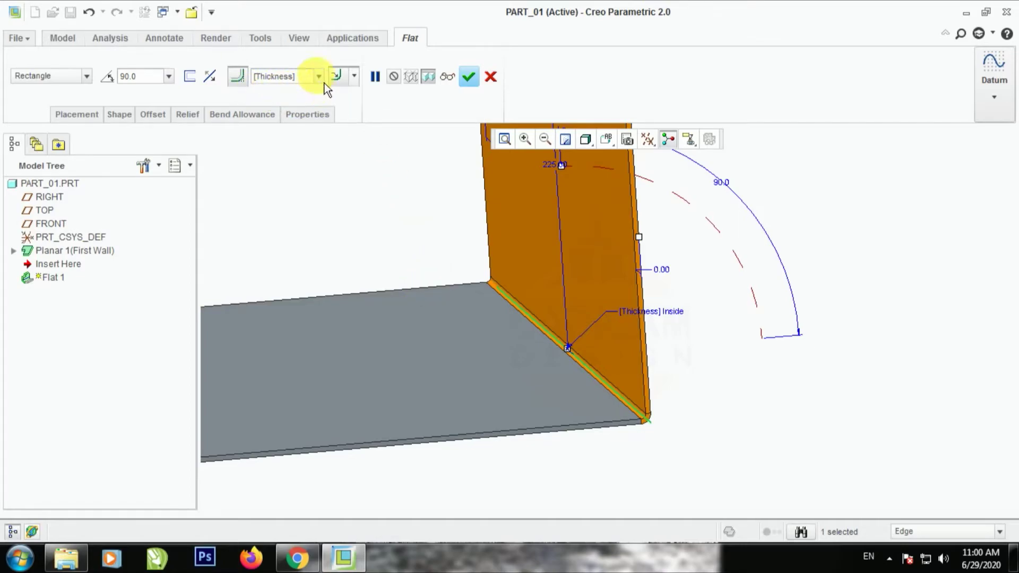
pyautogui.click(360, 83)
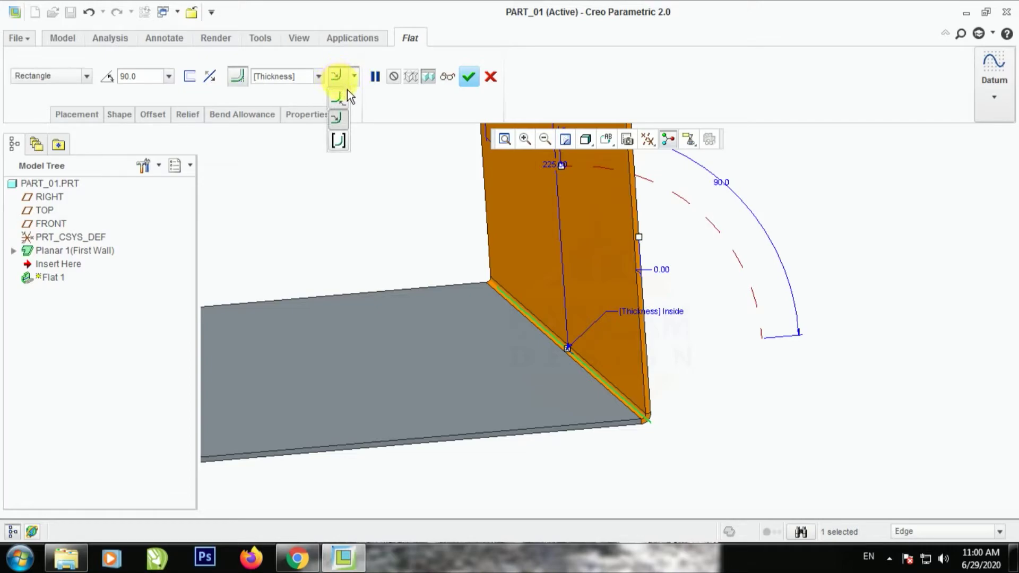
pyautogui.click(346, 101)
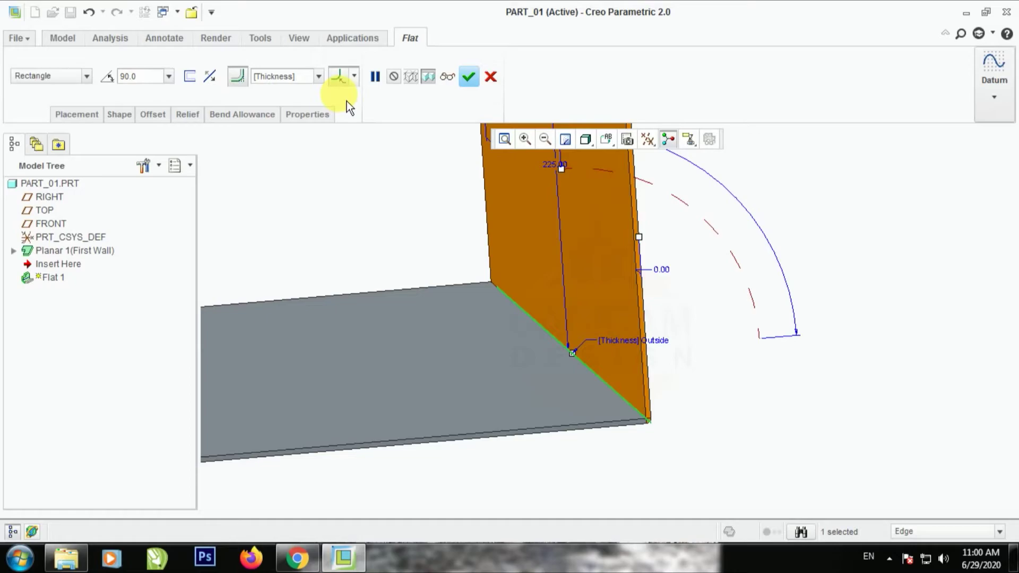
pyautogui.scroll(5, 652, 438)
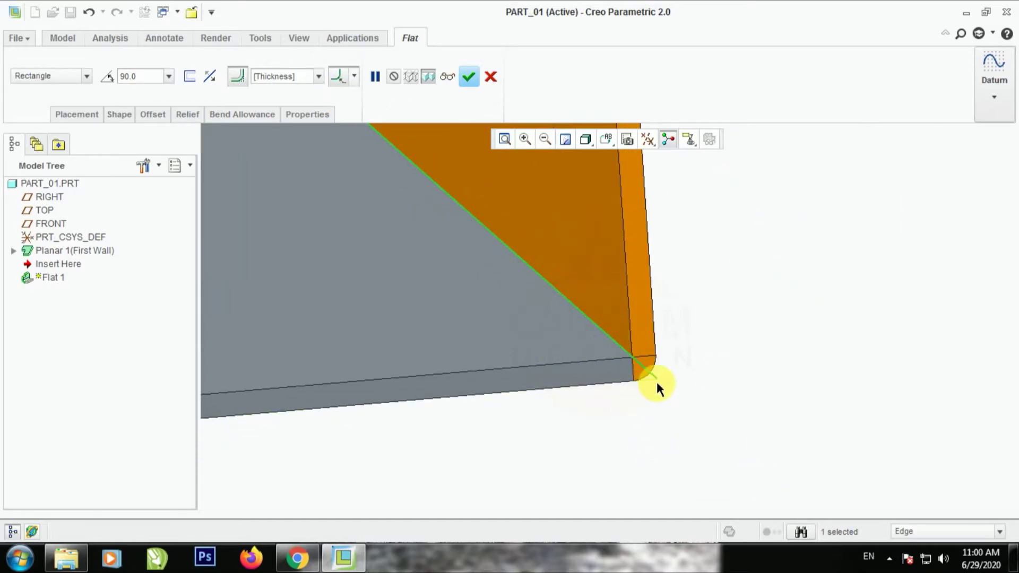
pyautogui.moveTo(692, 382); pyautogui.dragTo(669, 393, button='middle')
pyautogui.moveTo(559, 375); pyautogui.dragTo(620, 366, button='middle')
pyautogui.scroll(-4, 632, 376)
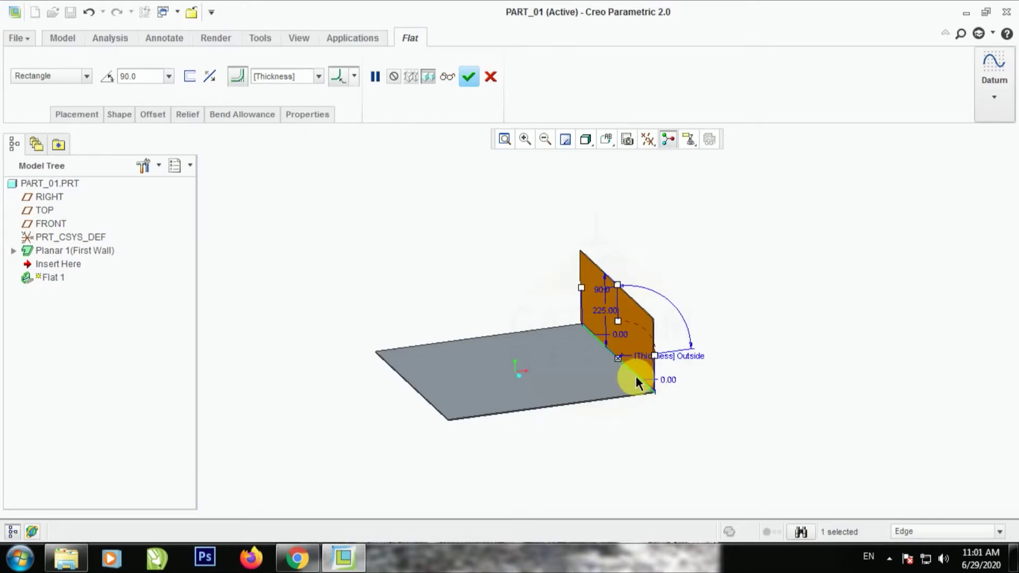
pyautogui.scroll(1, 542, 307)
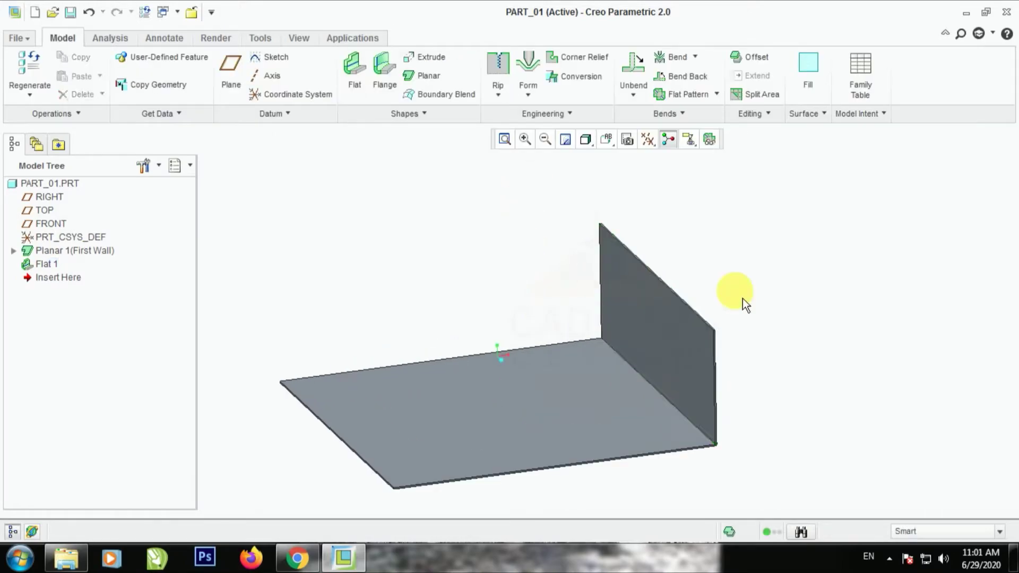
pyautogui.moveTo(743, 298); pyautogui.dragTo(358, 247, button='middle')
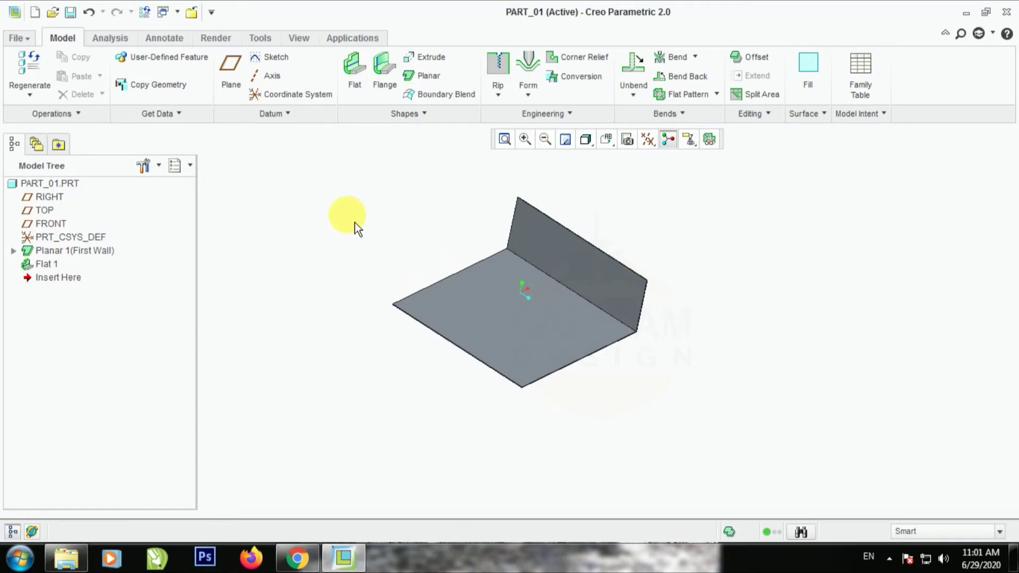
# Step: Start a second rectangular Flat wall and attach it to the base wall's edge adjacent to the first flat wall
pyautogui.click(355, 69)
pyautogui.scroll(5, 601, 366)
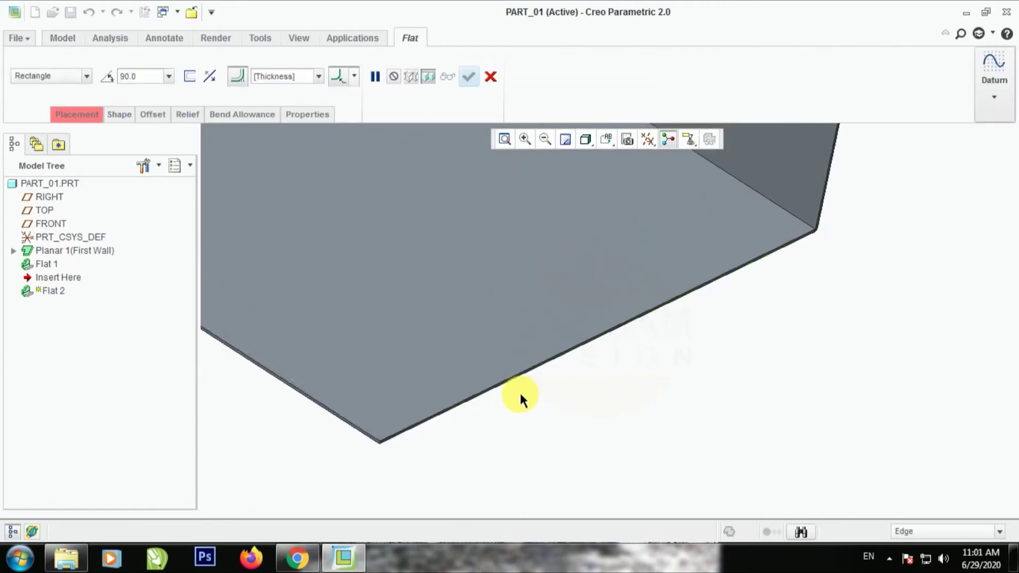
pyautogui.click(479, 372)
pyautogui.scroll(-5, 603, 394)
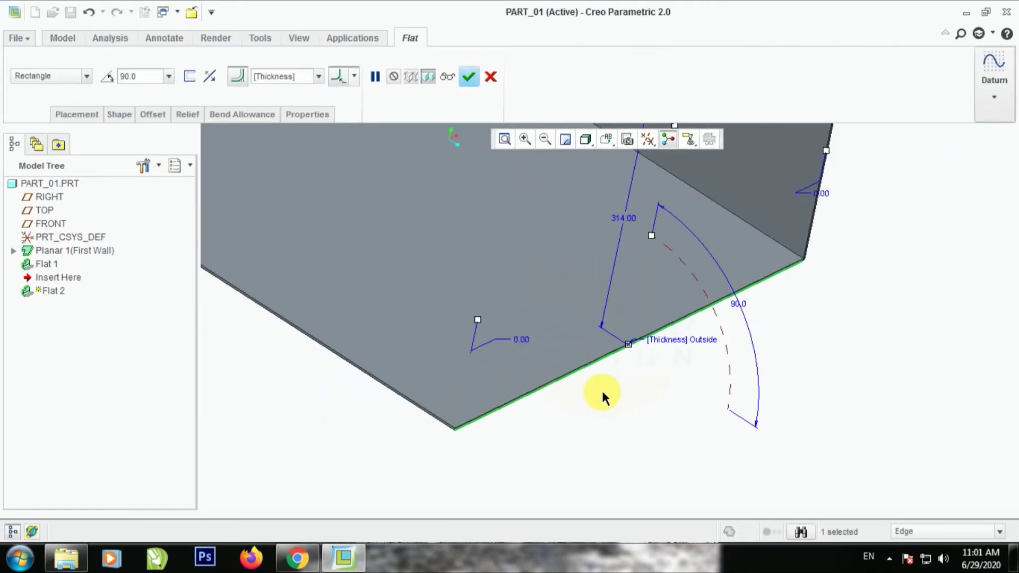
pyautogui.moveTo(837, 357); pyautogui.dragTo(791, 359, button='middle')
pyautogui.scroll(5, 676, 325)
pyautogui.scroll(2, 670, 286)
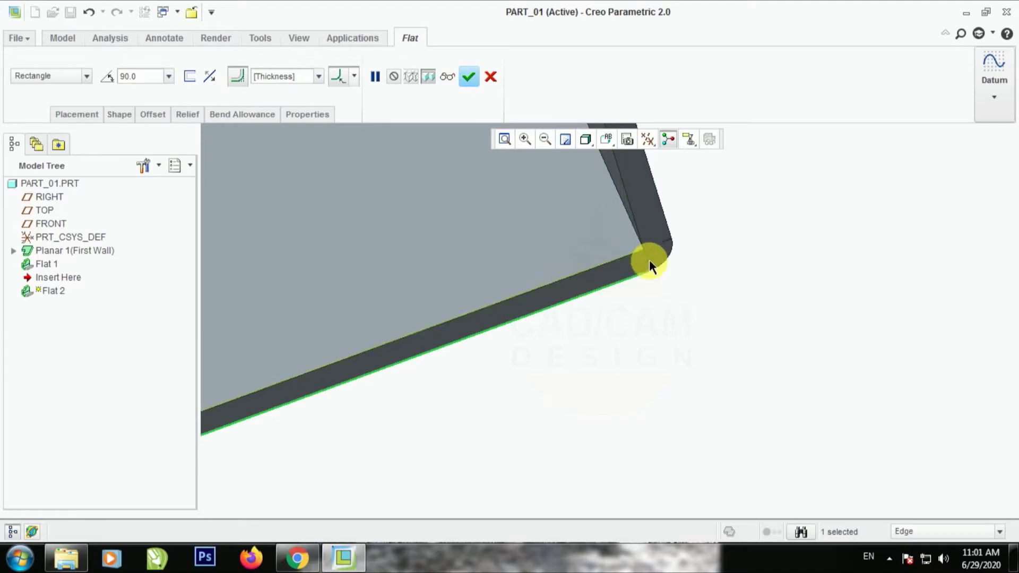
pyautogui.moveTo(674, 277); pyautogui.dragTo(795, 362, button='middle')
pyautogui.scroll(-3, 795, 366)
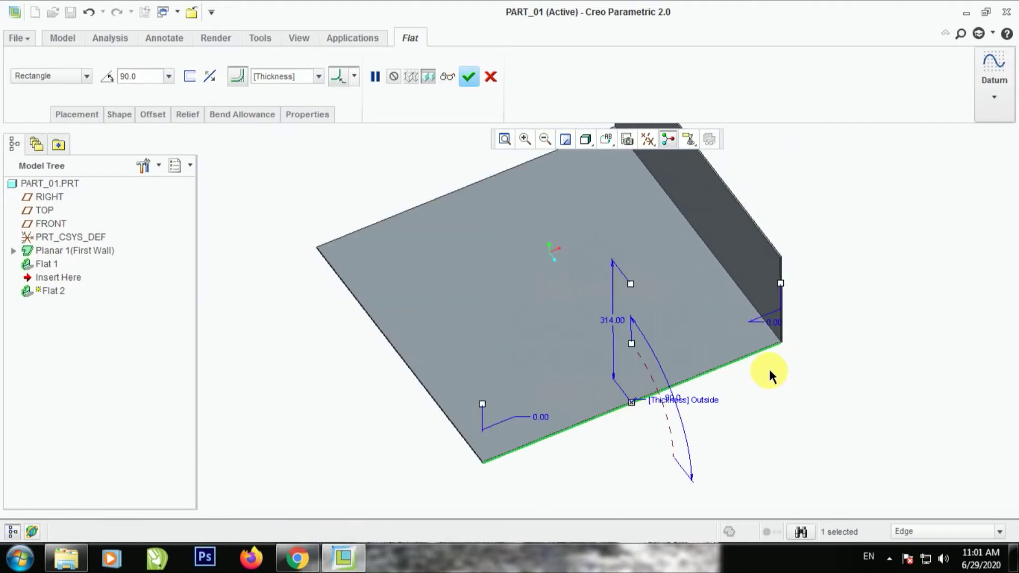
# Step: Set the second flat wall's height to 225 mm
pyautogui.doubleClick(613, 320)
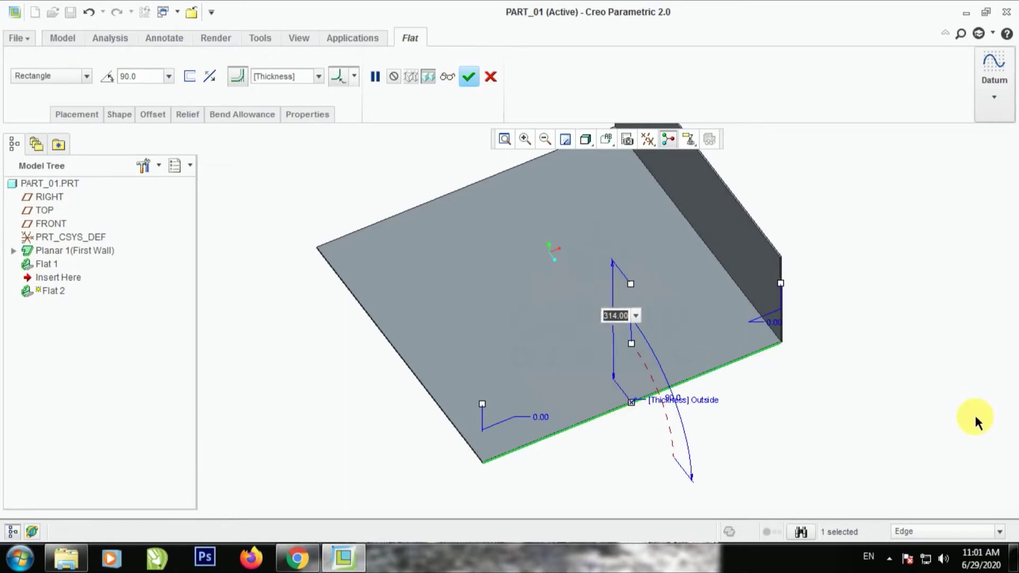
pyautogui.write('225')
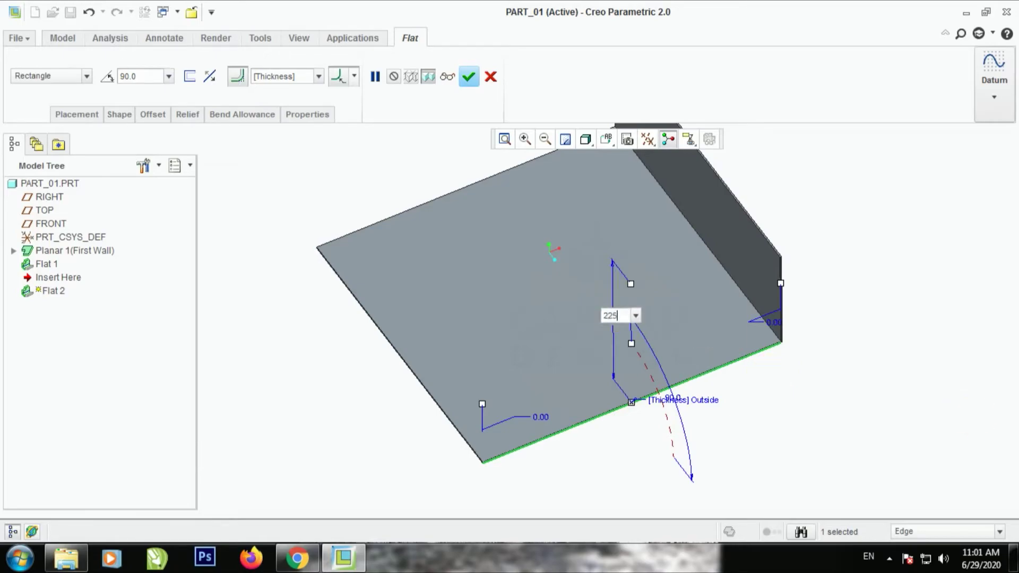
pyautogui.press('Return')
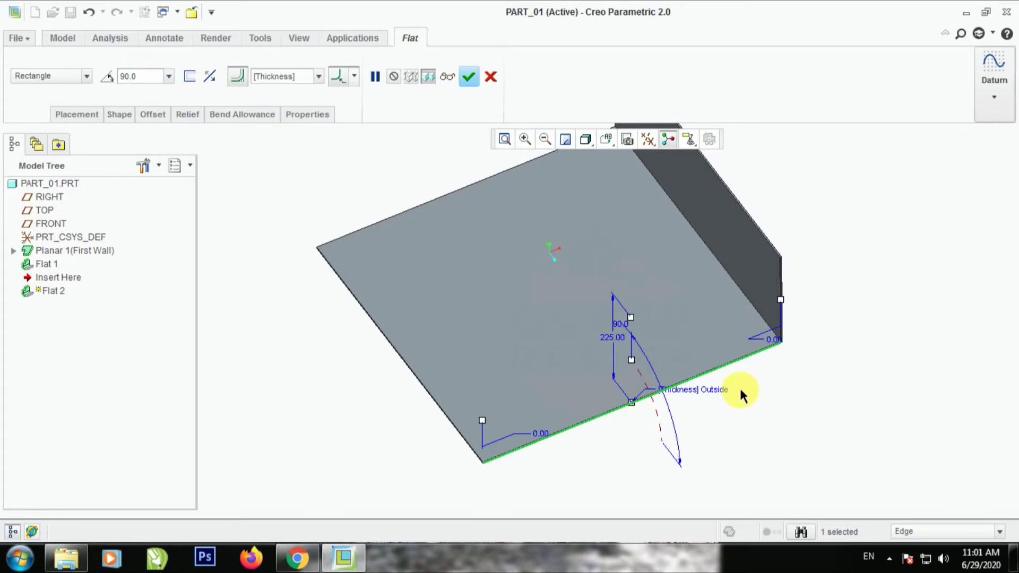
pyautogui.moveTo(740, 387); pyautogui.dragTo(759, 390, button='middle')
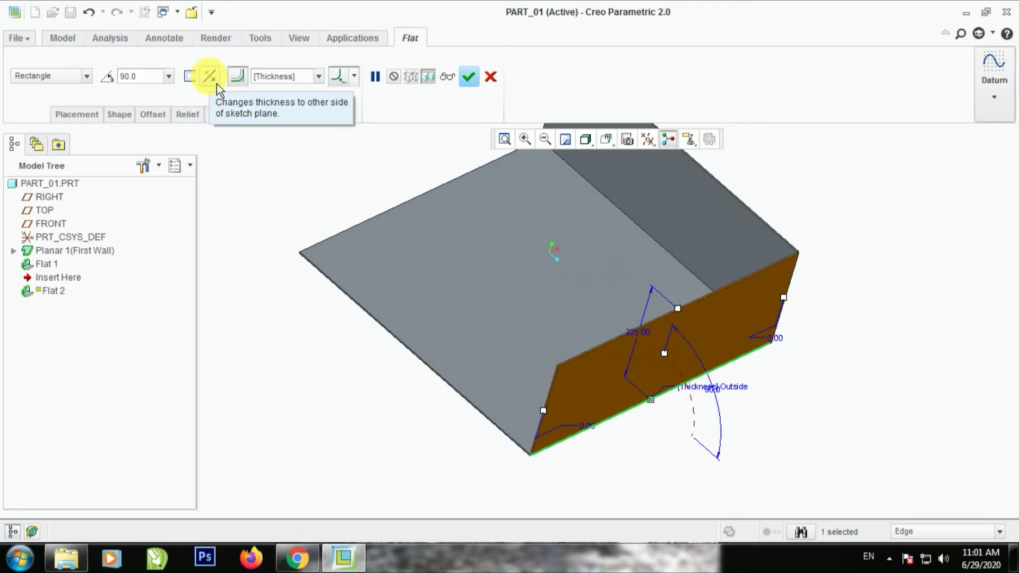
# Step: Check the corner where the second flat wall meets the first one and complete the wall
pyautogui.moveTo(778, 369); pyautogui.dragTo(817, 384, button='middle')
pyautogui.scroll(5, 685, 286)
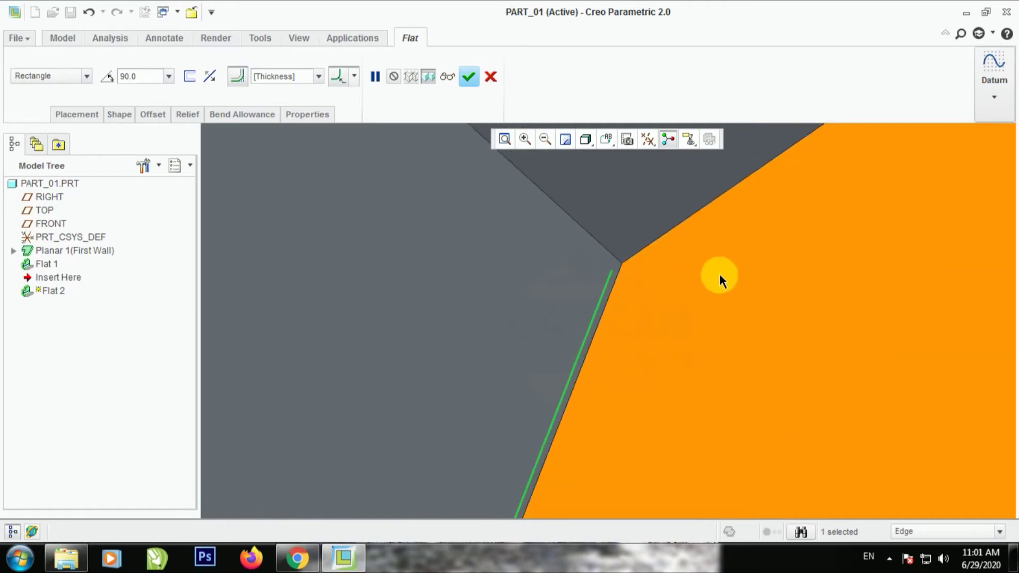
pyautogui.moveTo(719, 273); pyautogui.dragTo(708, 278, button='middle')
pyautogui.moveTo(632, 301); pyautogui.dragTo(662, 383, button='middle')
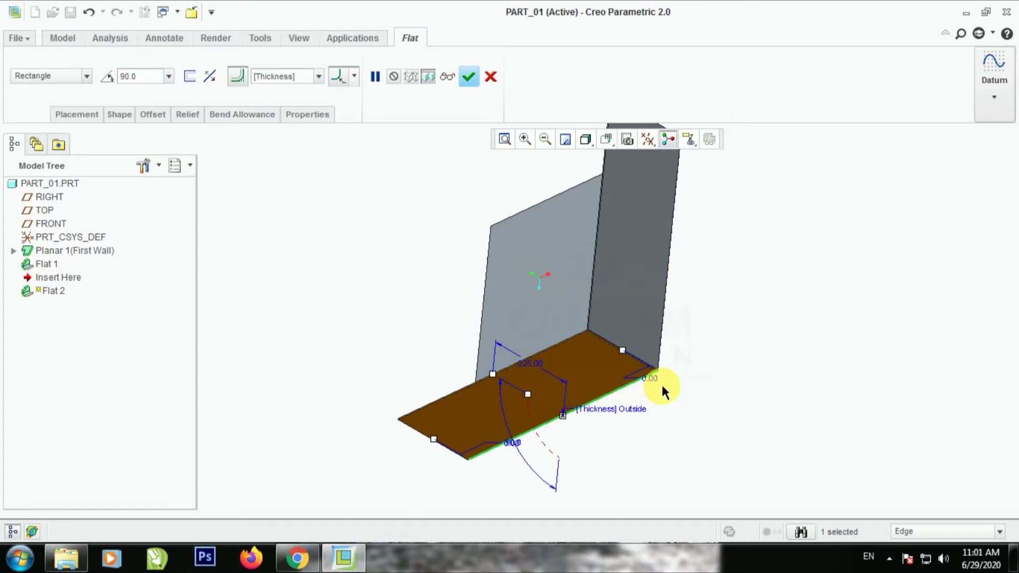
pyautogui.scroll(-5, 658, 346)
pyautogui.scroll(-2, 658, 346)
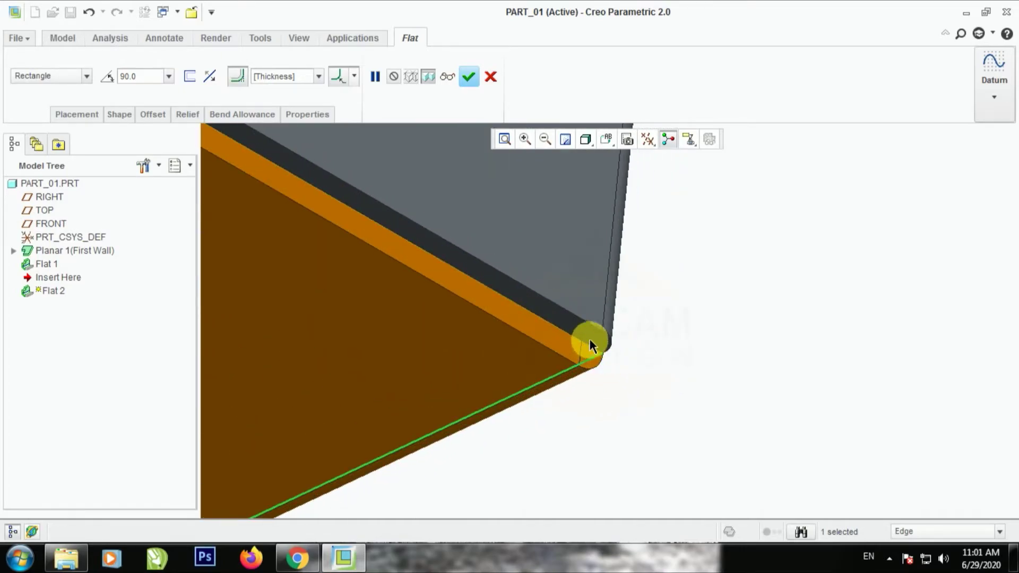
pyautogui.scroll(6, 613, 333)
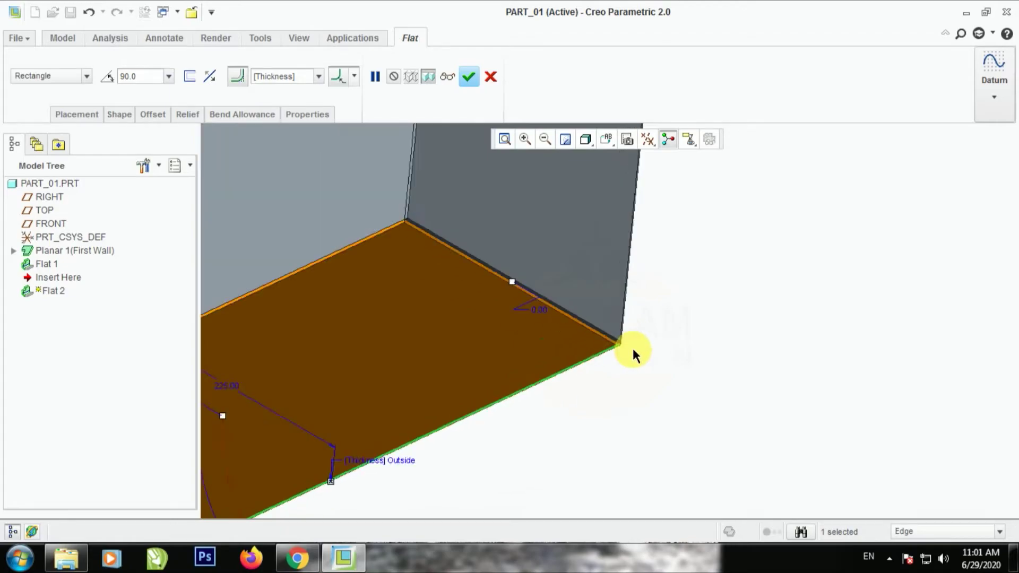
pyautogui.moveTo(631, 353); pyautogui.dragTo(782, 348, button='middle')
pyautogui.click(469, 77)
pyautogui.scroll(5, 818, 302)
pyautogui.scroll(-5, 721, 268)
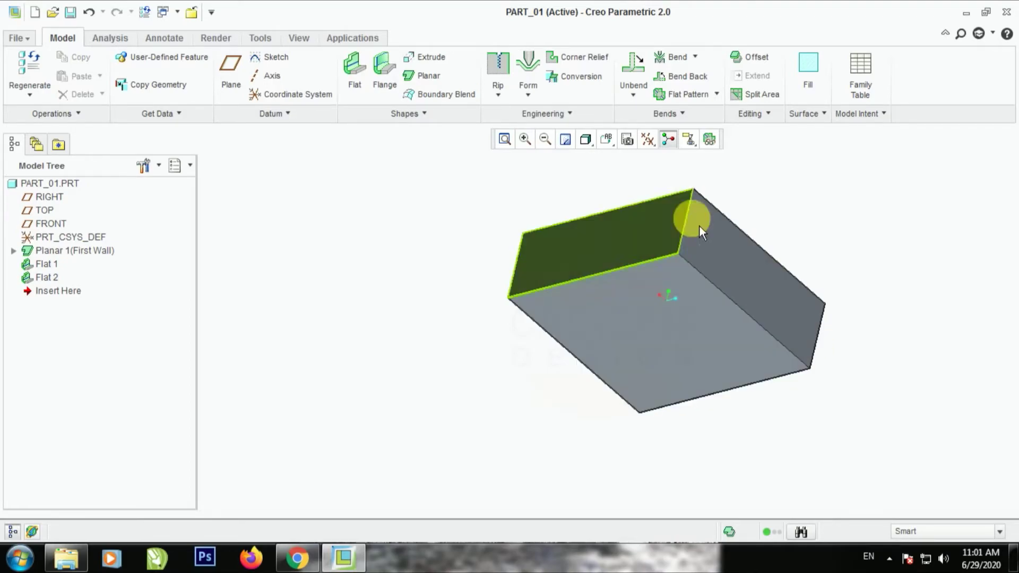
# Step: Turn on the display of datum planes
pyautogui.click(648, 140)
pyautogui.click(672, 240)
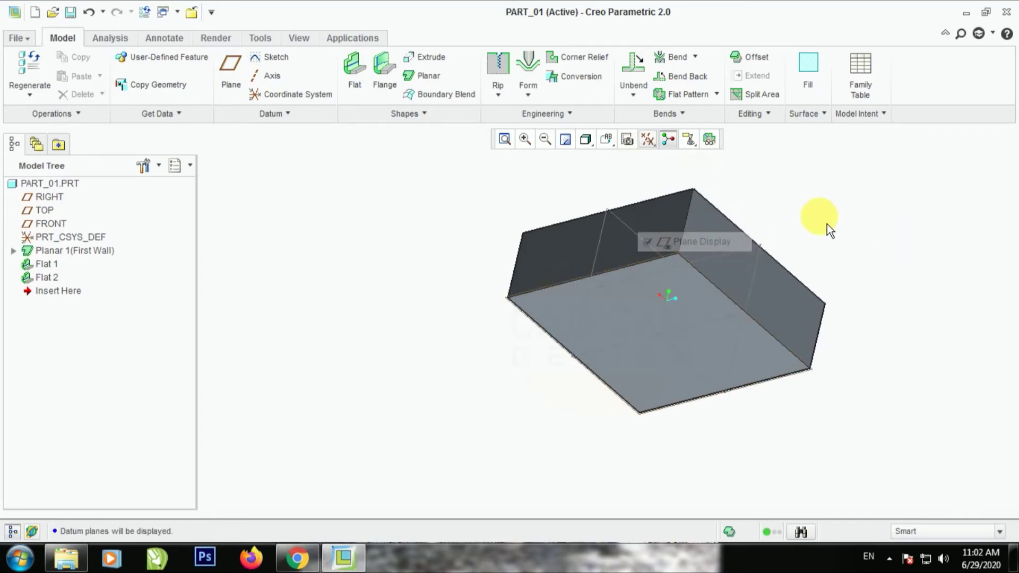
pyautogui.moveTo(814, 216); pyautogui.dragTo(844, 218, button='middle')
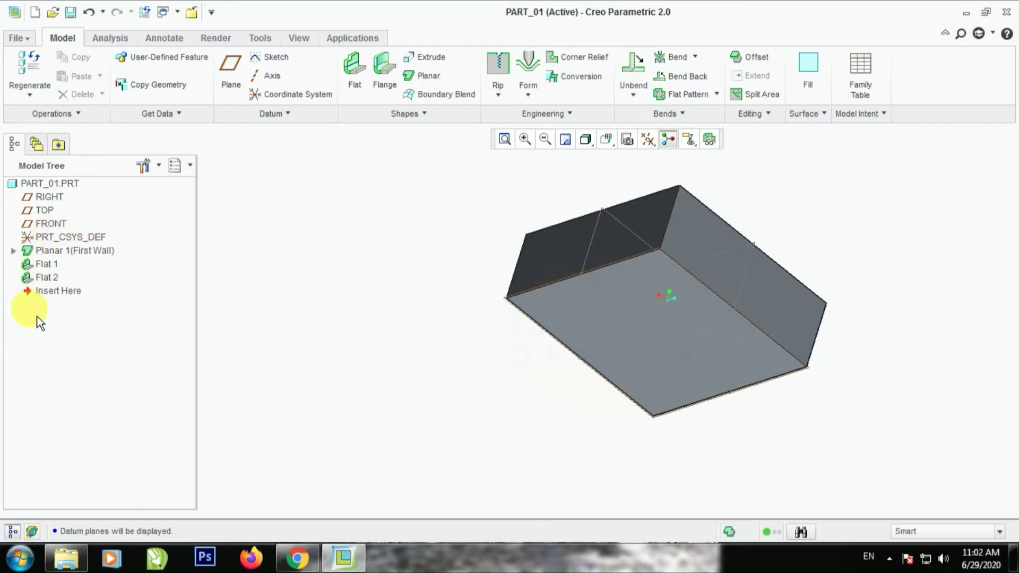
# Step: Mirror the first flat wall about the RIGHT datum plane, switching the copy's thickness to the other side of the sketch plane
pyautogui.click(545, 271)
pyautogui.click(546, 271)
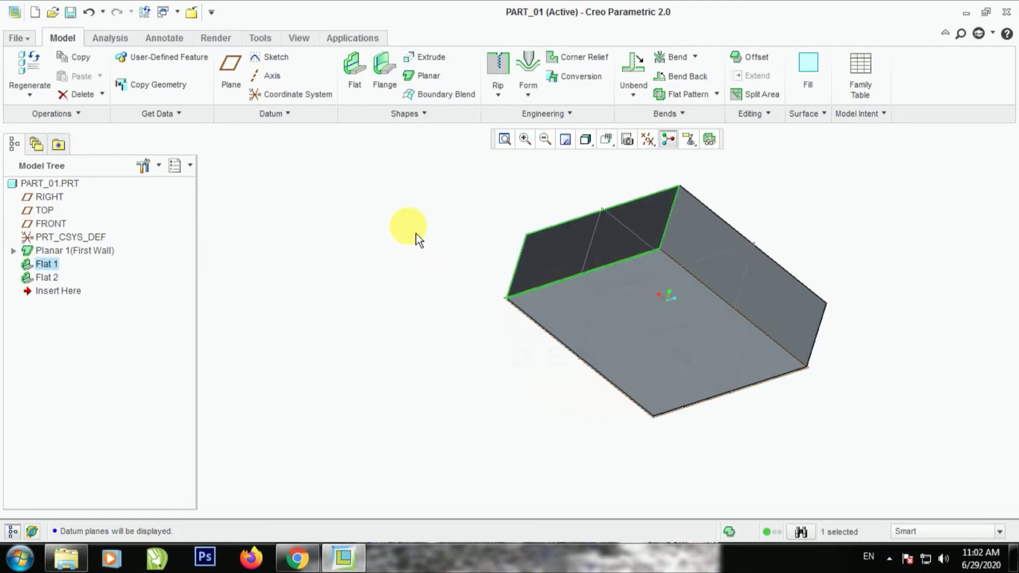
pyautogui.click(779, 117)
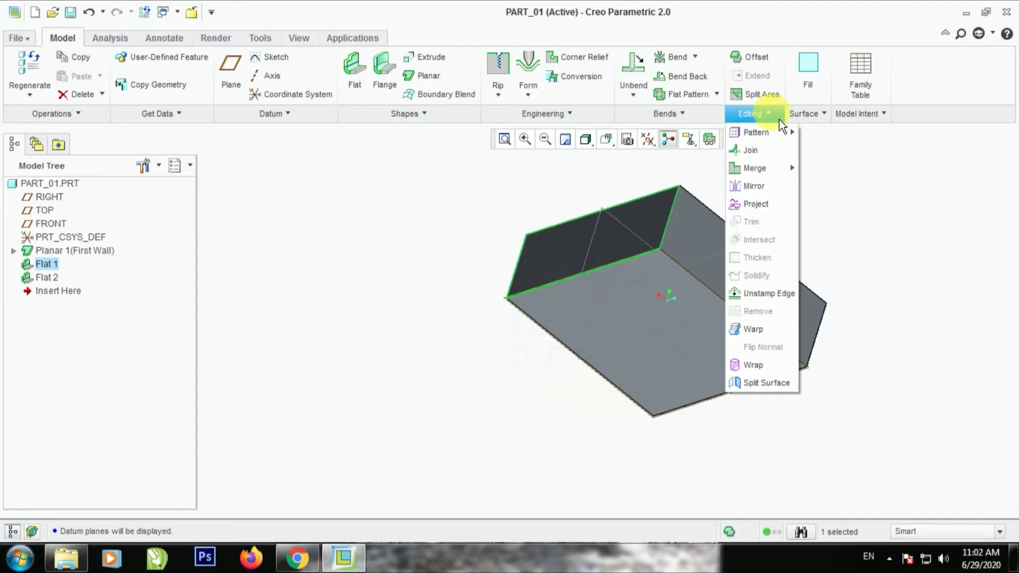
pyautogui.click(772, 186)
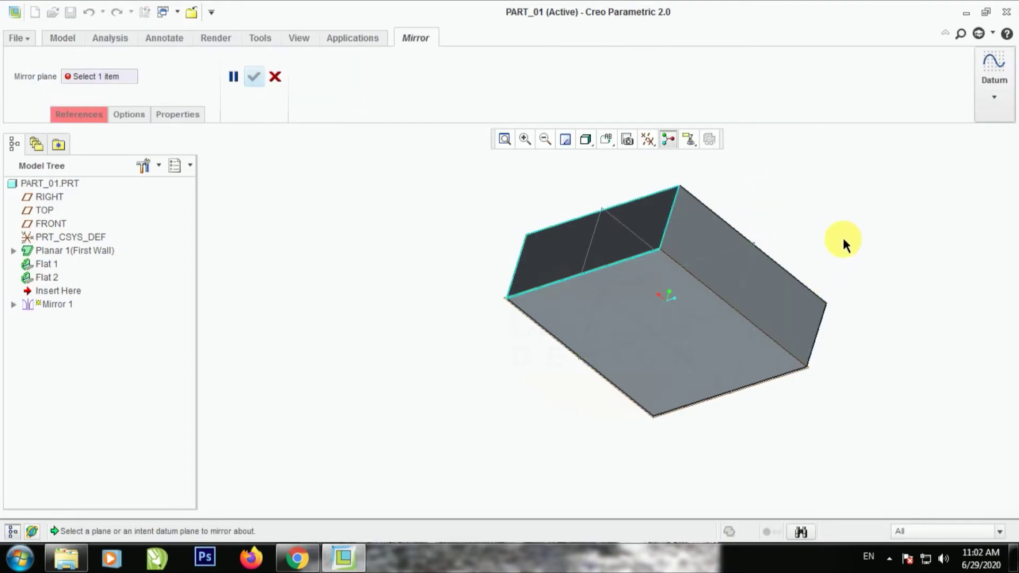
pyautogui.moveTo(844, 241); pyautogui.dragTo(756, 199, button='middle')
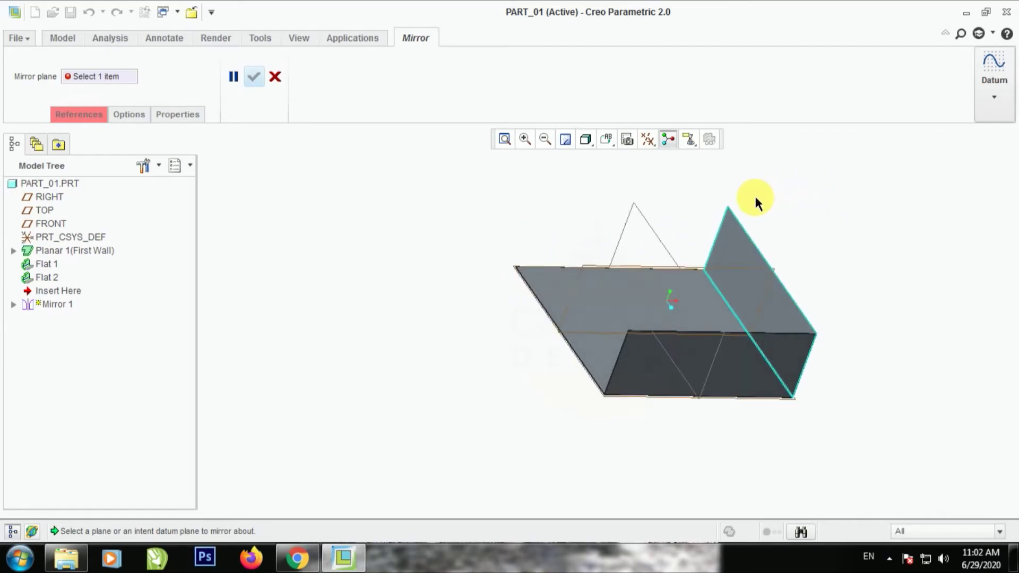
pyautogui.click(651, 227)
pyautogui.click(256, 82)
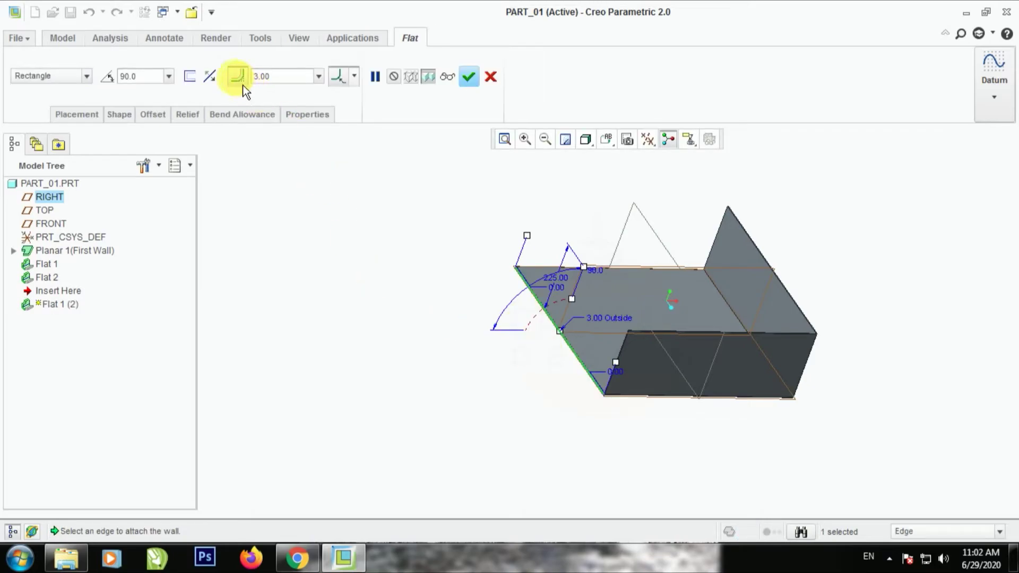
pyautogui.click(217, 81)
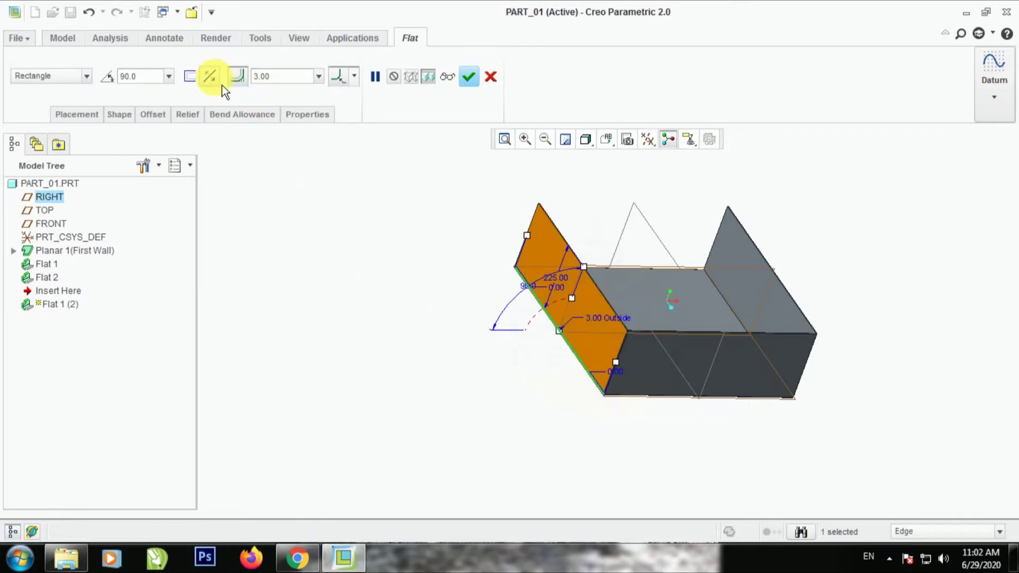
pyautogui.click(467, 76)
pyautogui.moveTo(421, 239); pyautogui.dragTo(487, 282, button='middle')
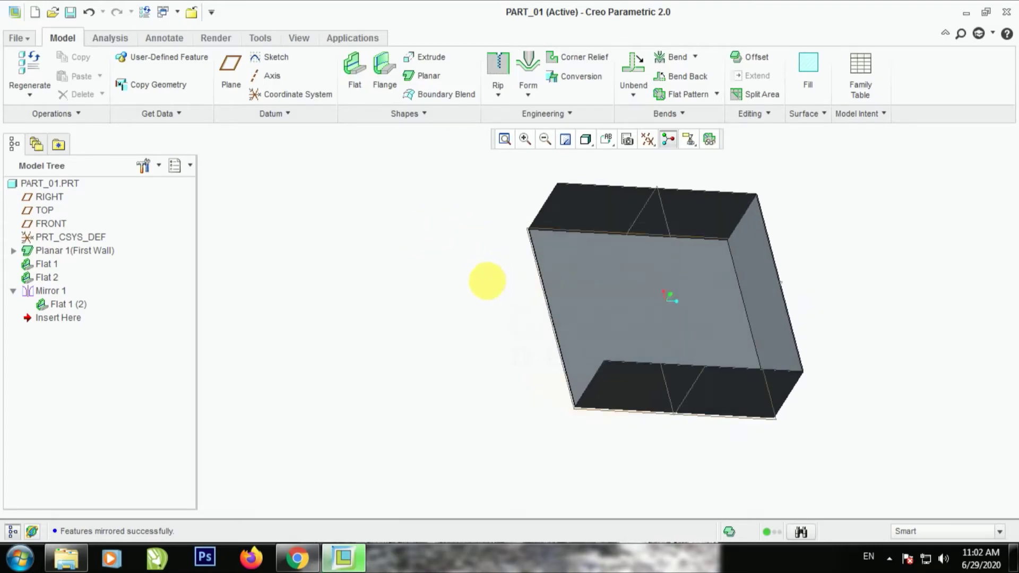
# Step: Mirror the second flat wall about the FRONT datum plane
pyautogui.scroll(-2, 856, 457)
pyautogui.click(782, 325)
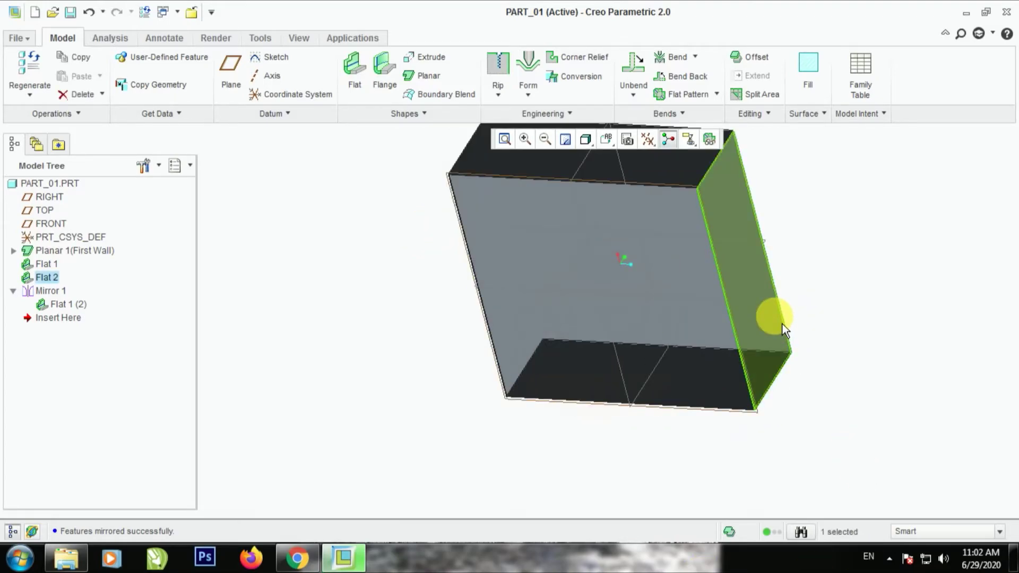
pyautogui.click(764, 126)
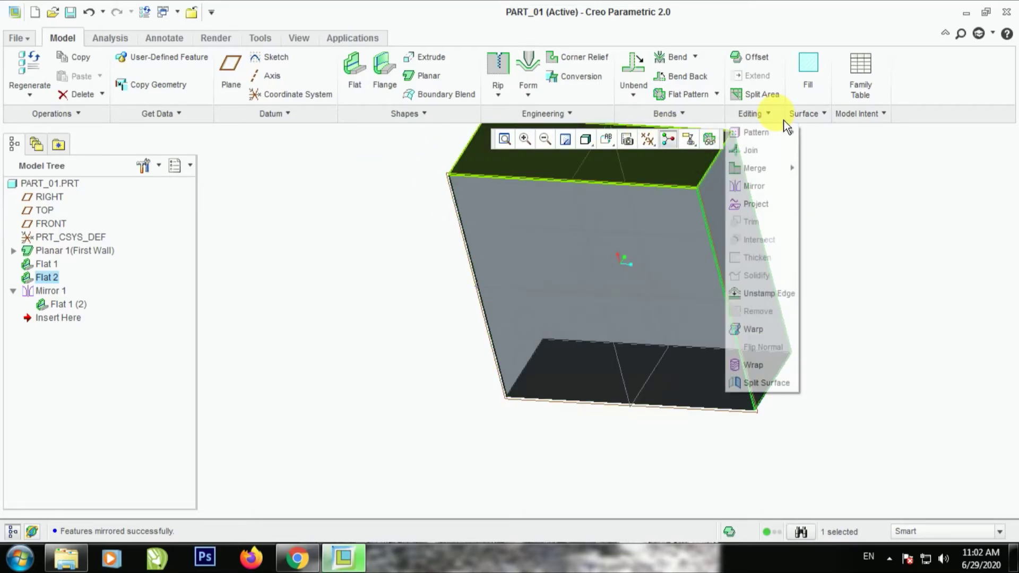
pyautogui.click(760, 168)
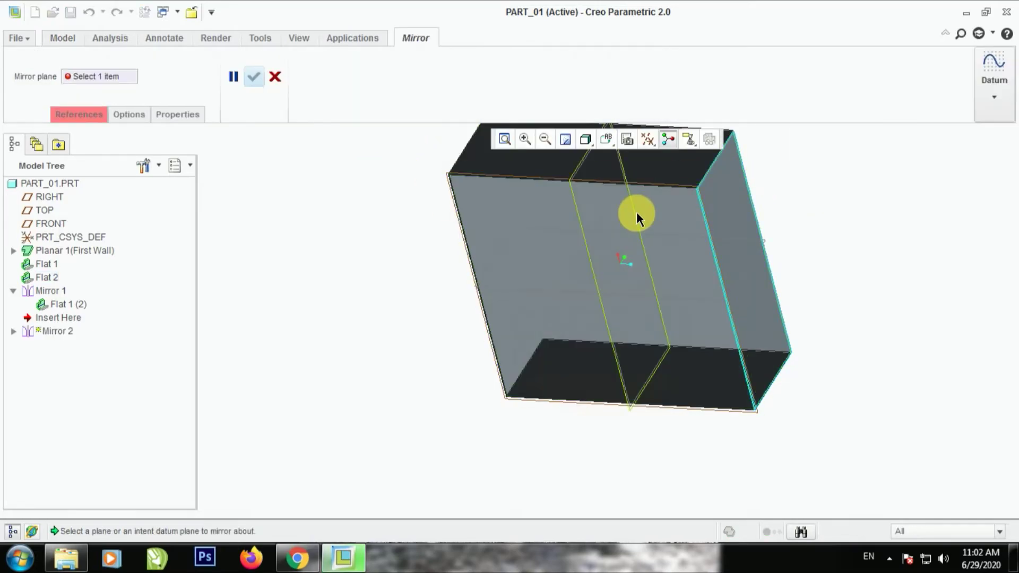
pyautogui.click(636, 212)
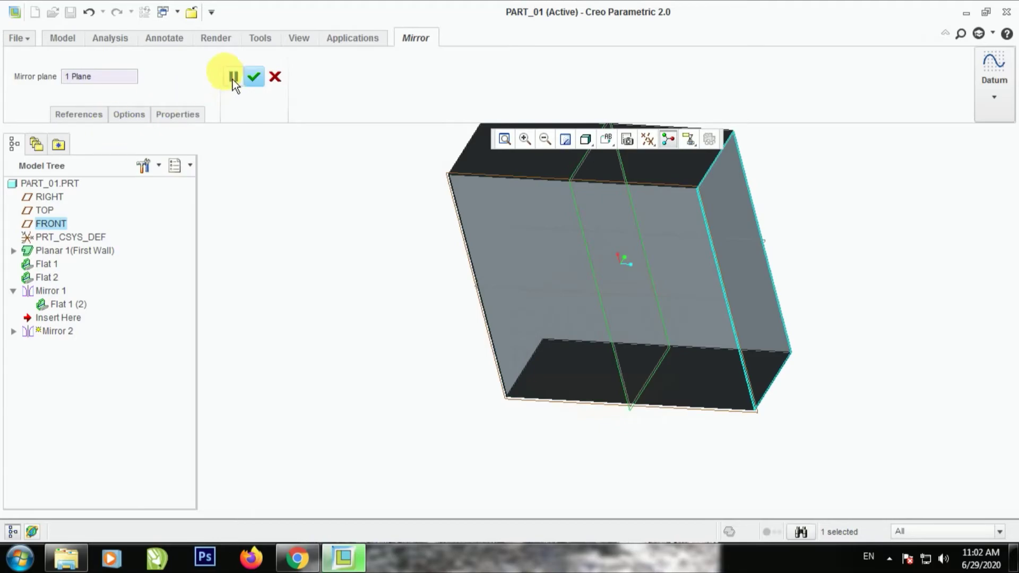
pyautogui.click(253, 76)
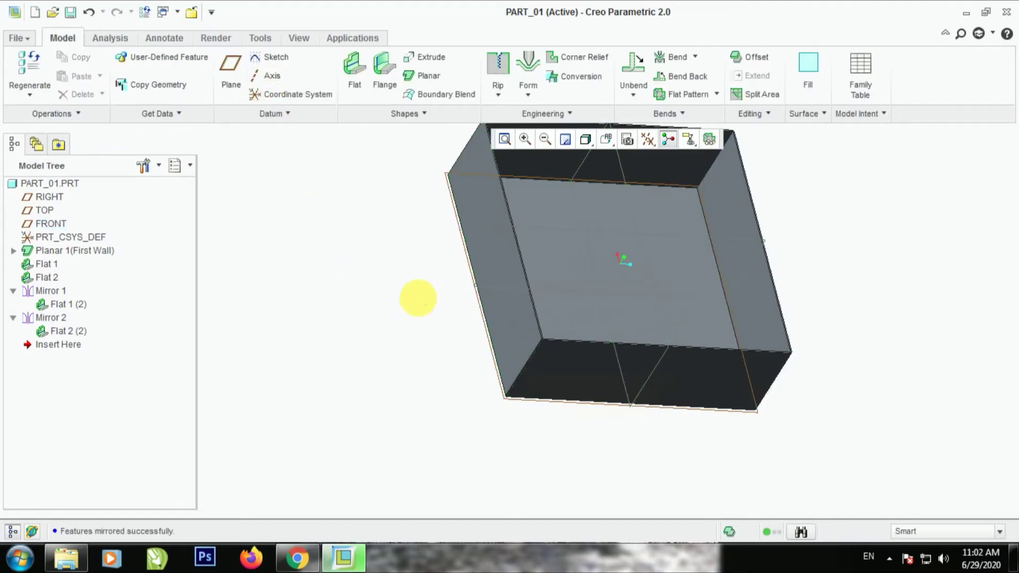
# Step: Turn off the display of datum planes and inspect the four-walled box
pyautogui.moveTo(418, 298); pyautogui.dragTo(383, 273, button='middle')
pyautogui.click(648, 139)
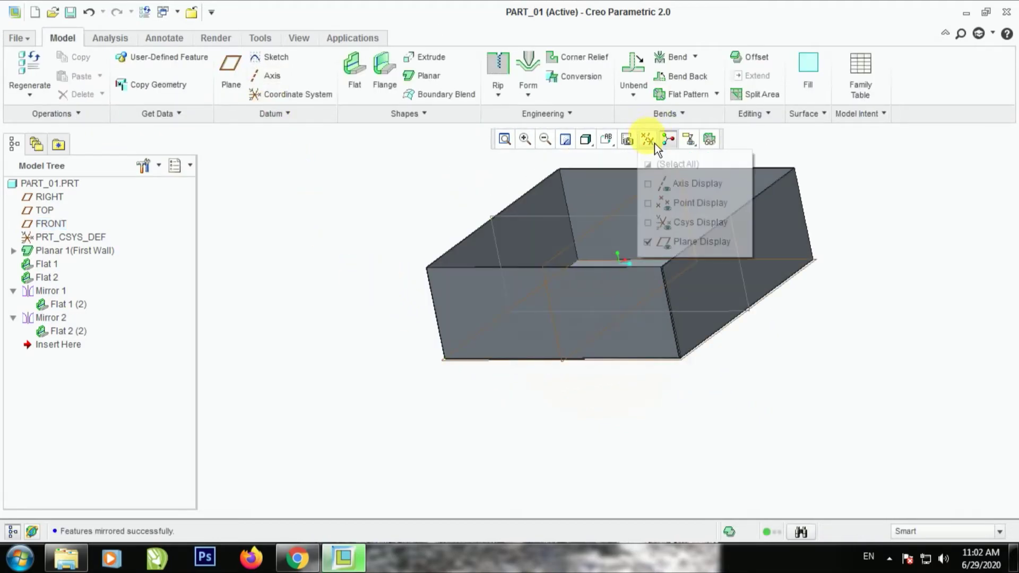
pyautogui.click(660, 249)
pyautogui.moveTo(764, 387)
pyautogui.mouseDown(button='middle')
pyautogui.moveTo(703, 336)
pyautogui.moveTo(778, 339)
pyautogui.moveTo(778, 365)
pyautogui.moveTo(765, 359)
pyautogui.mouseUp(button='middle')
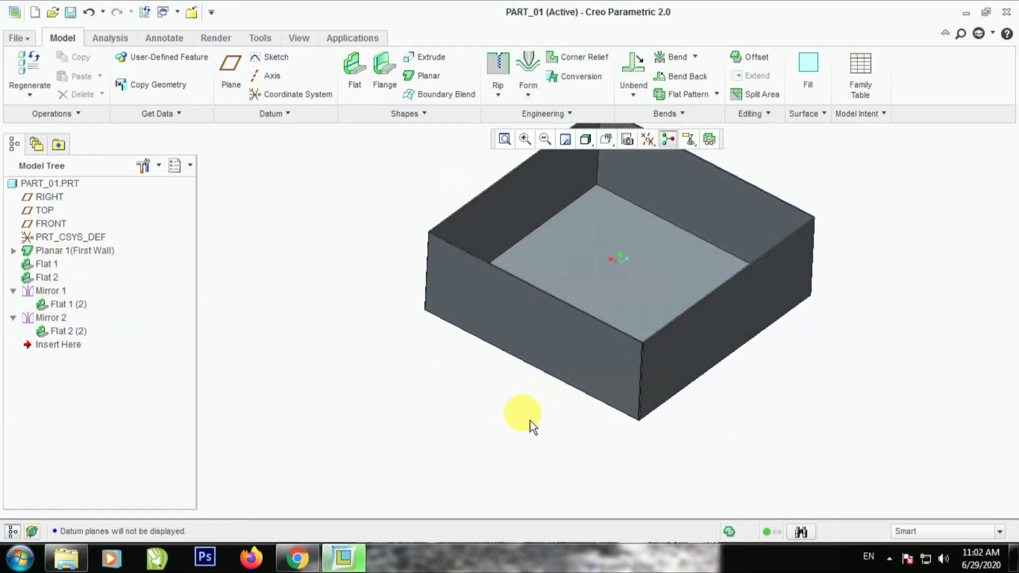
pyautogui.moveTo(537, 446)
pyautogui.mouseDown(button='middle')
pyautogui.moveTo(675, 391)
pyautogui.moveTo(592, 353)
pyautogui.moveTo(572, 363)
pyautogui.moveTo(578, 379)
pyautogui.moveTo(605, 350)
pyautogui.moveTo(600, 360)
pyautogui.moveTo(564, 359)
pyautogui.moveTo(610, 351)
pyautogui.mouseUp(button='middle')
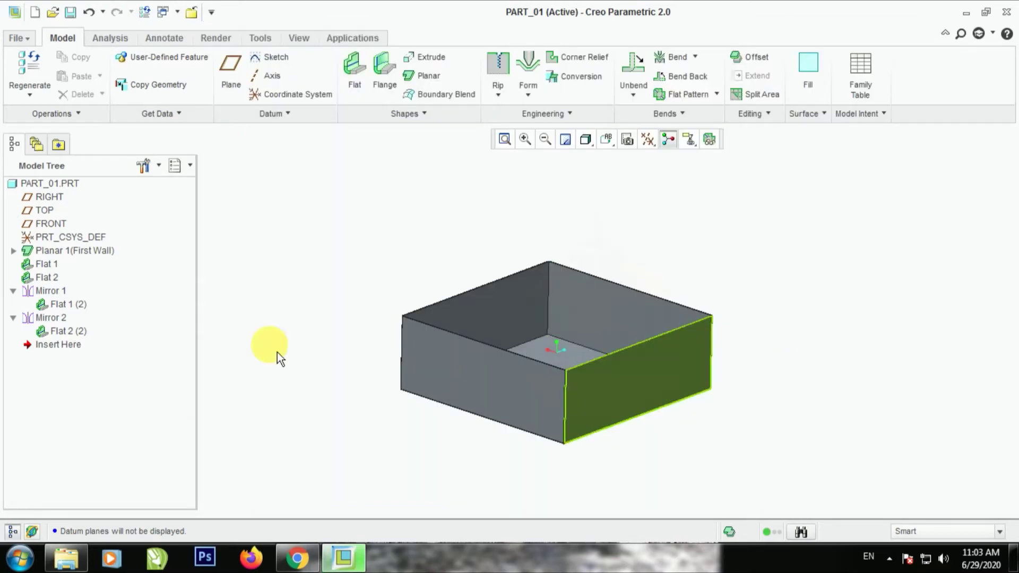
# Step: Delete both mirror features together with their mirrored flat walls
pyautogui.click(51, 272)
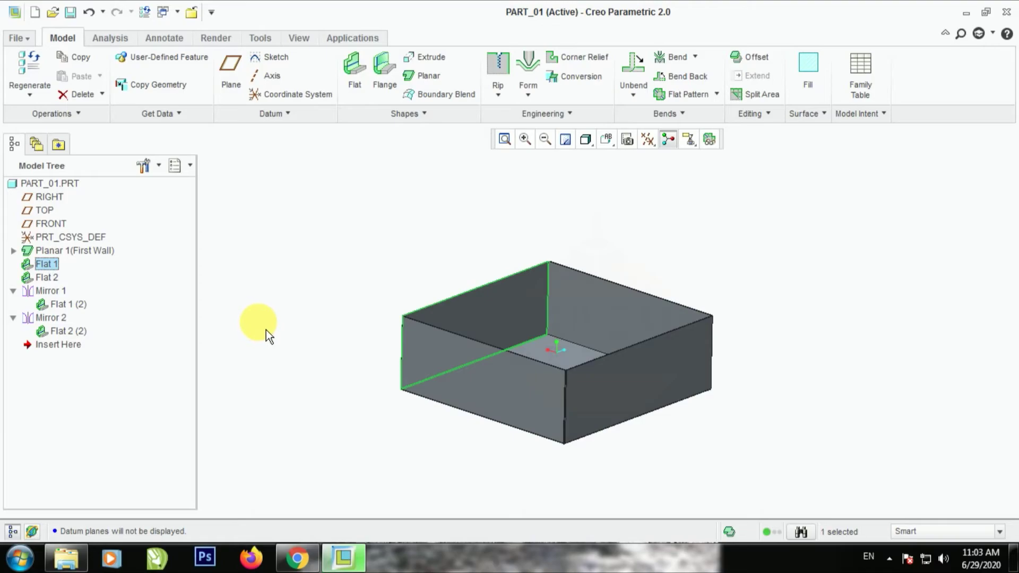
pyautogui.click(66, 298)
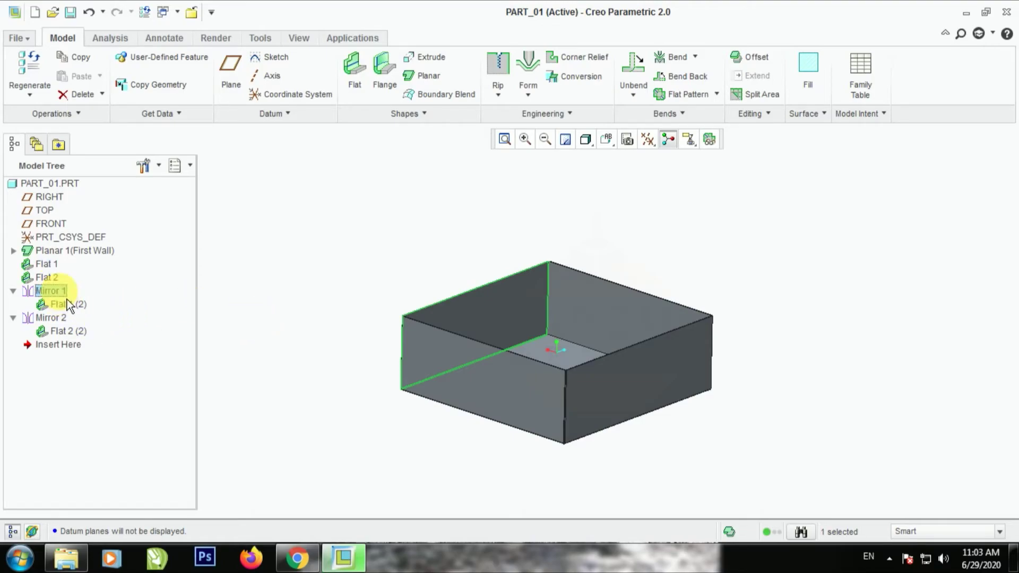
pyautogui.press('Delete')
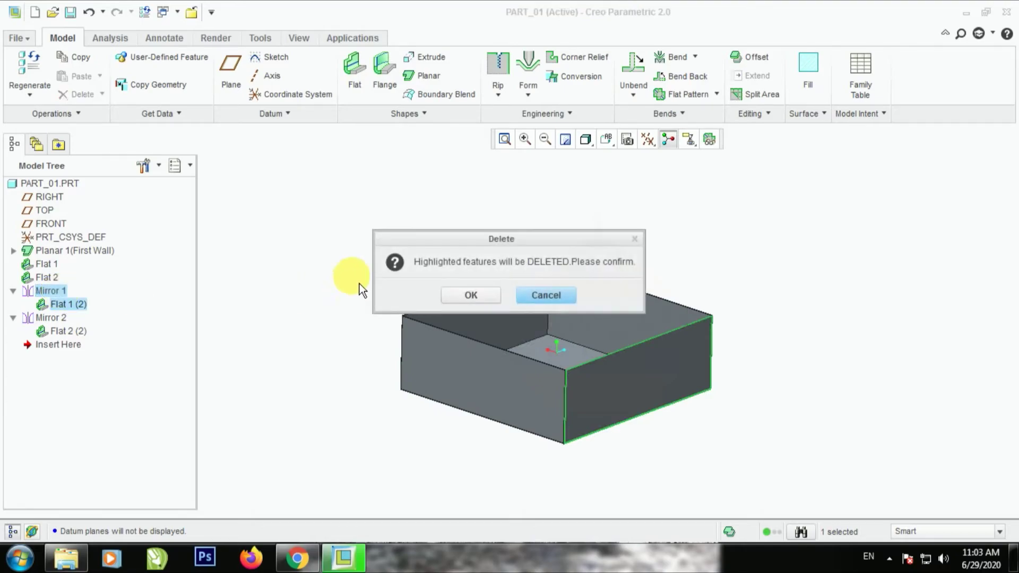
pyautogui.click(469, 295)
pyautogui.press('Delete')
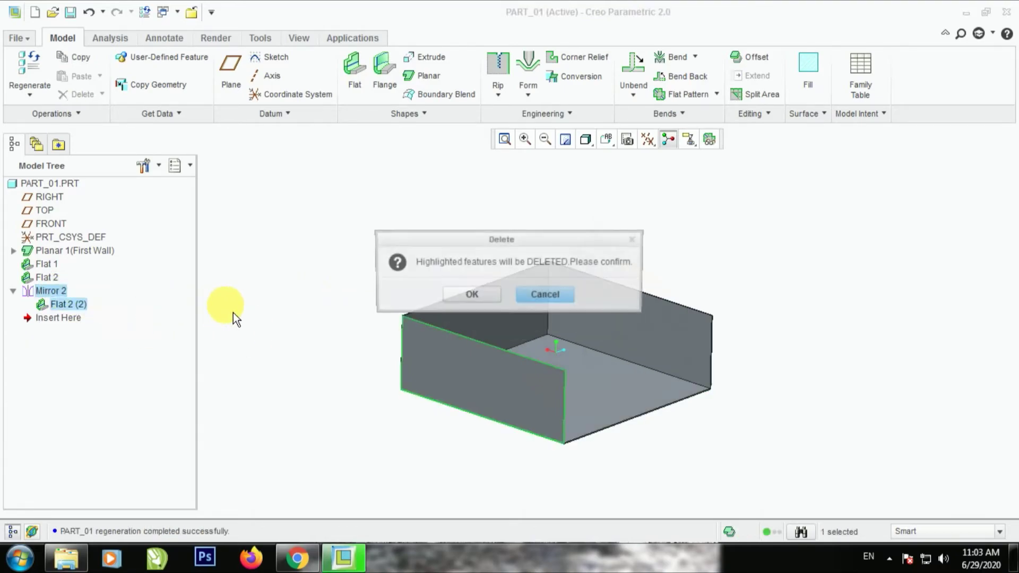
pyautogui.click(473, 295)
# Step: Open the definition of the first flat wall for review and accept it
pyautogui.click(53, 267)
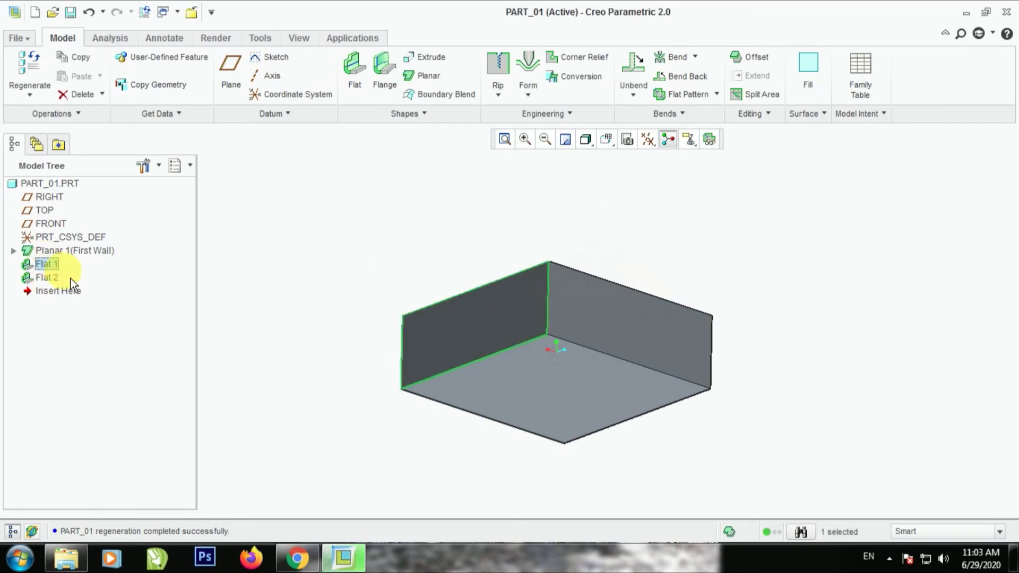
pyautogui.click(517, 496)
pyautogui.moveTo(464, 450); pyautogui.dragTo(467, 455, button='middle')
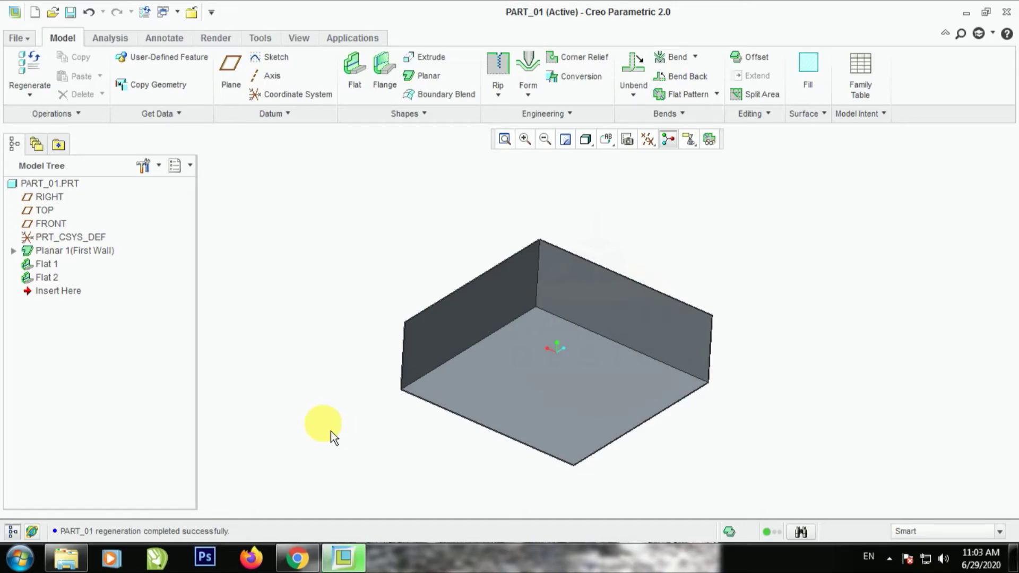
pyautogui.click(459, 322)
pyautogui.rightClick(459, 322)
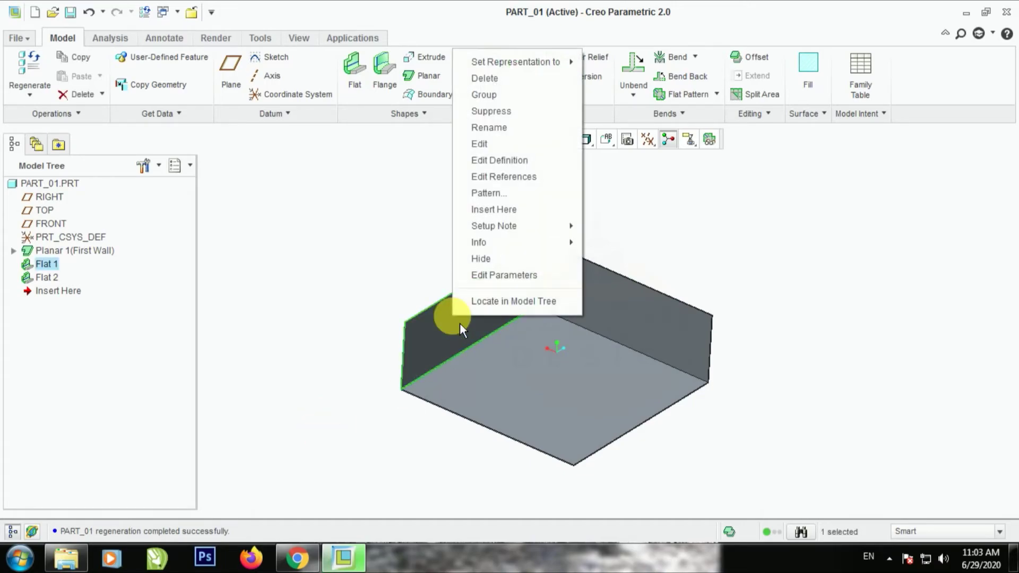
pyautogui.click(546, 164)
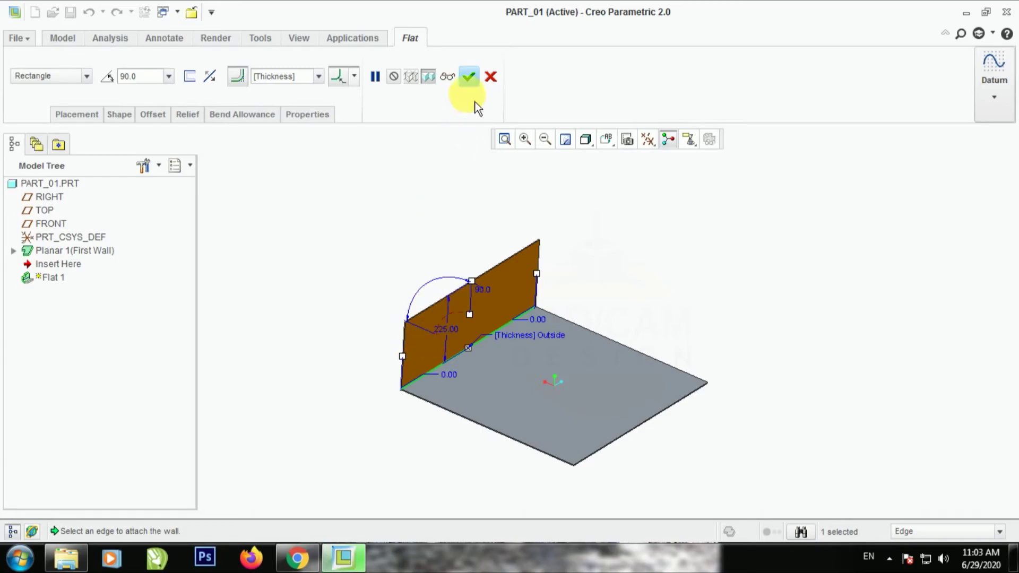
pyautogui.click(468, 77)
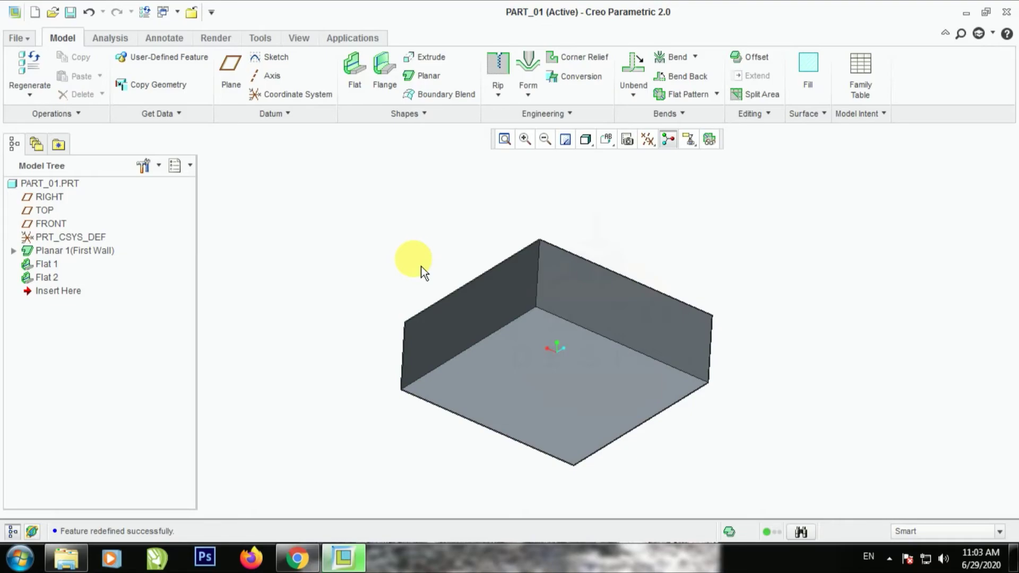
# Step: Add a 10 mm rectangular flat wall at 90° along the top edge of the first flat wall and inspect it
pyautogui.moveTo(422, 266)
pyautogui.mouseDown(button='middle')
pyautogui.moveTo(434, 258)
pyautogui.moveTo(422, 267)
pyautogui.mouseUp(button='middle')
pyautogui.scroll(3, 395, 300)
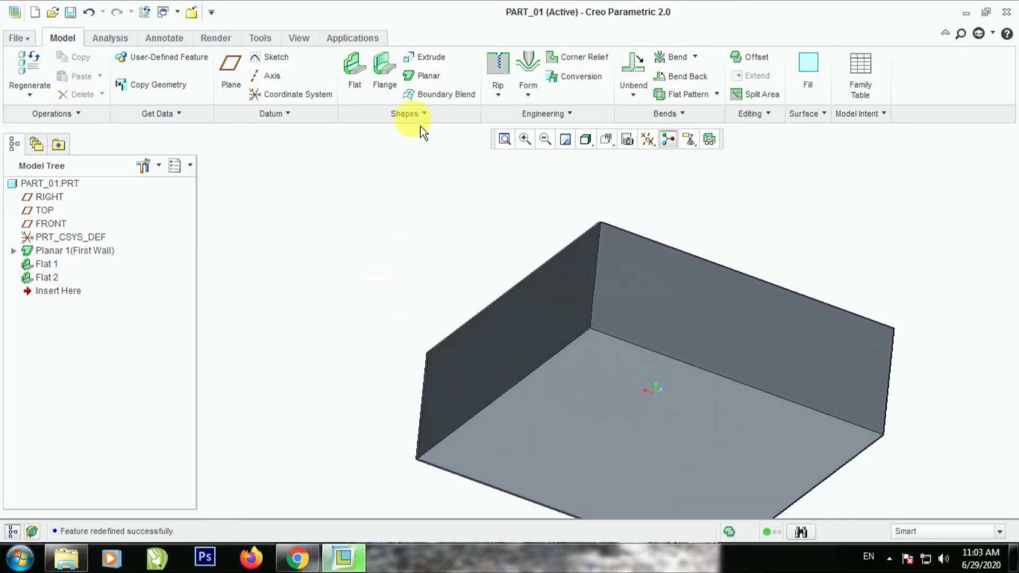
pyautogui.click(355, 67)
pyautogui.scroll(3, 438, 369)
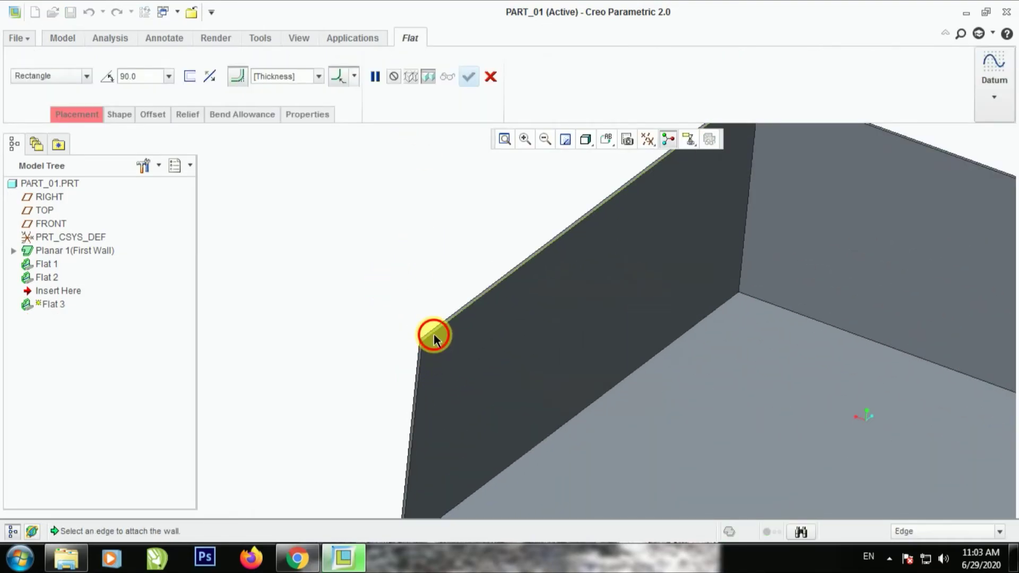
pyautogui.click(434, 339)
pyautogui.scroll(2, 428, 349)
pyautogui.scroll(-4, 429, 349)
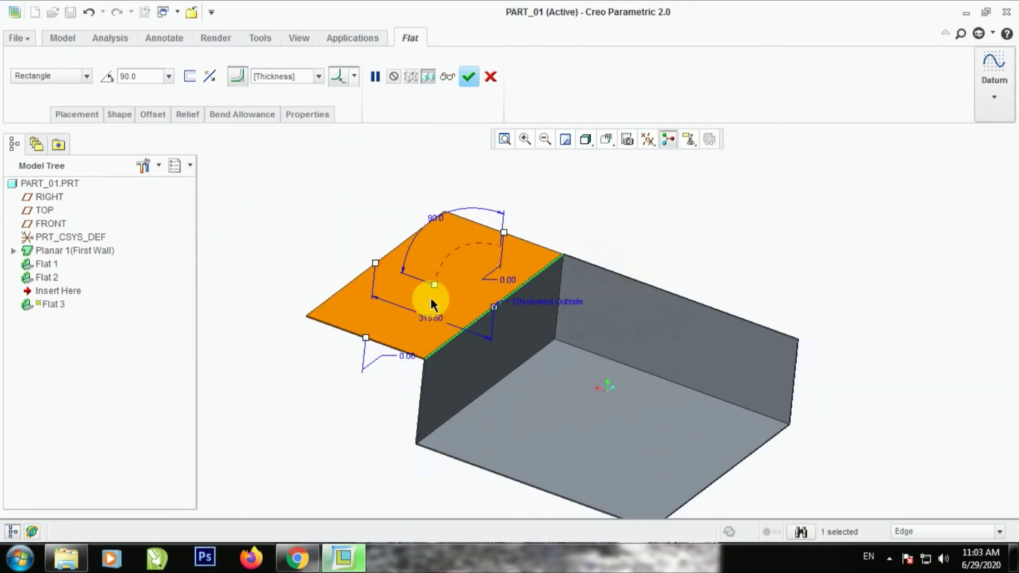
pyautogui.scroll(1, 431, 302)
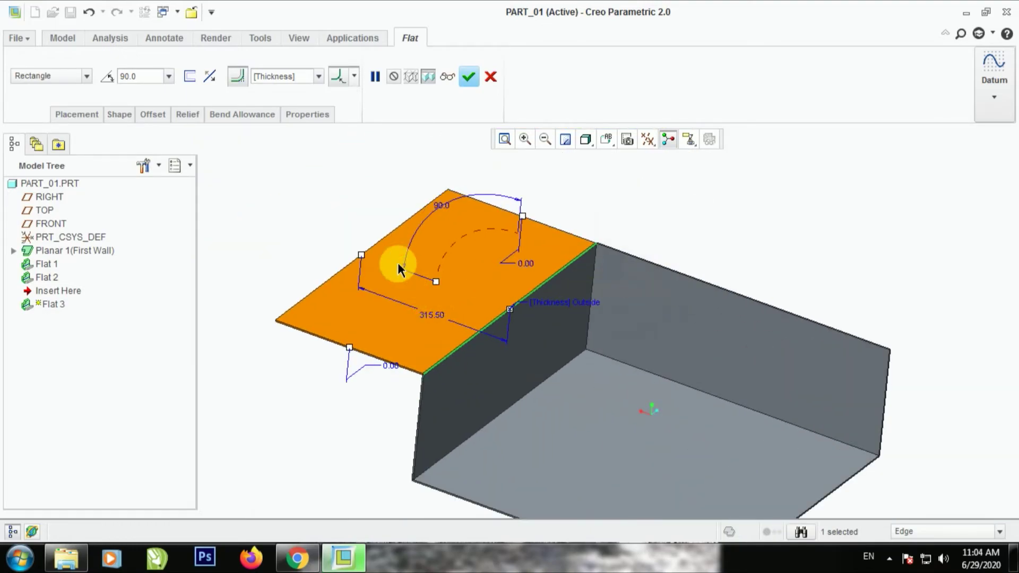
pyautogui.doubleClick(433, 313)
pyautogui.write('10')
pyautogui.press('Return')
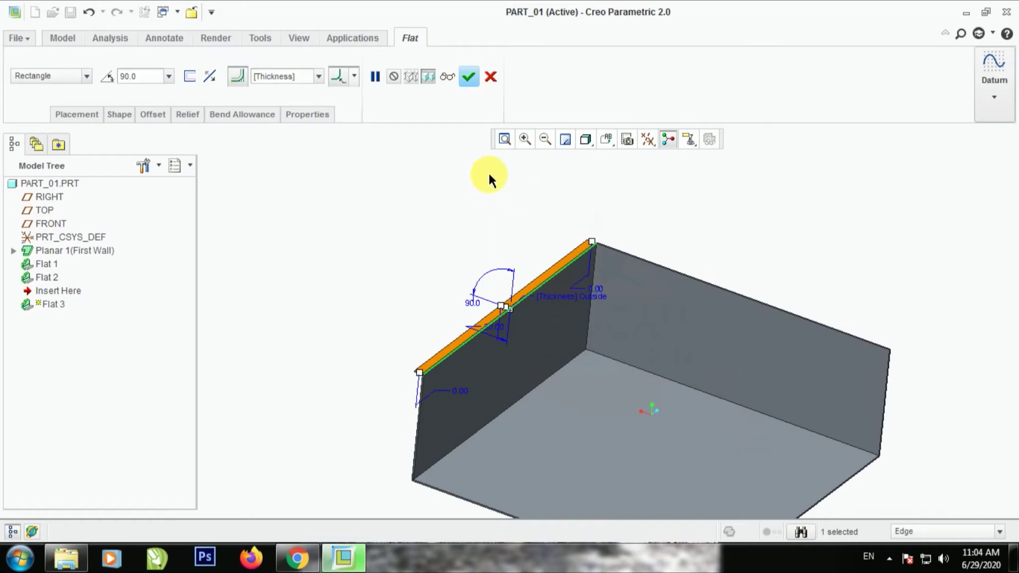
pyautogui.click(472, 84)
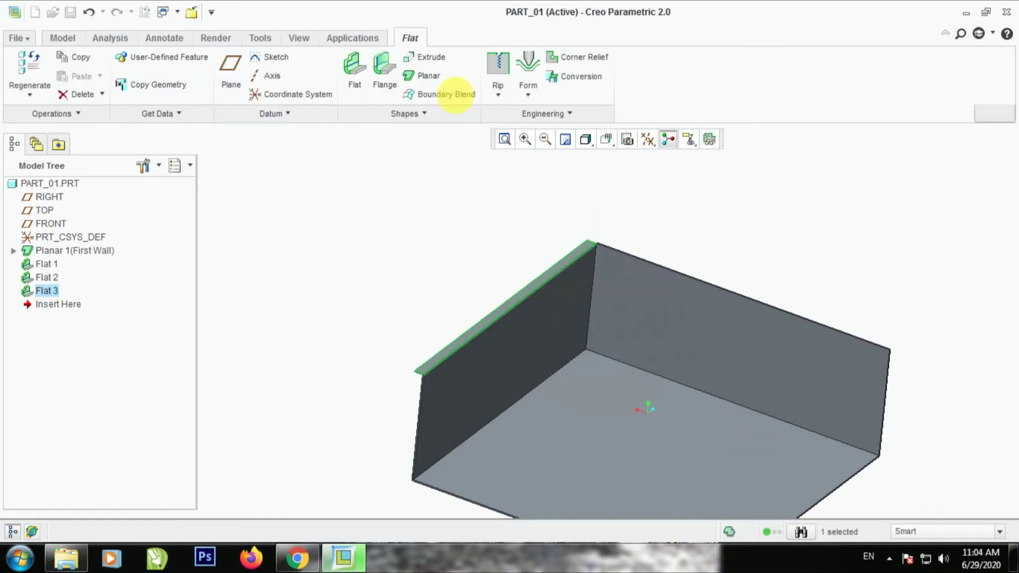
pyautogui.moveTo(373, 255); pyautogui.dragTo(394, 238, button='middle')
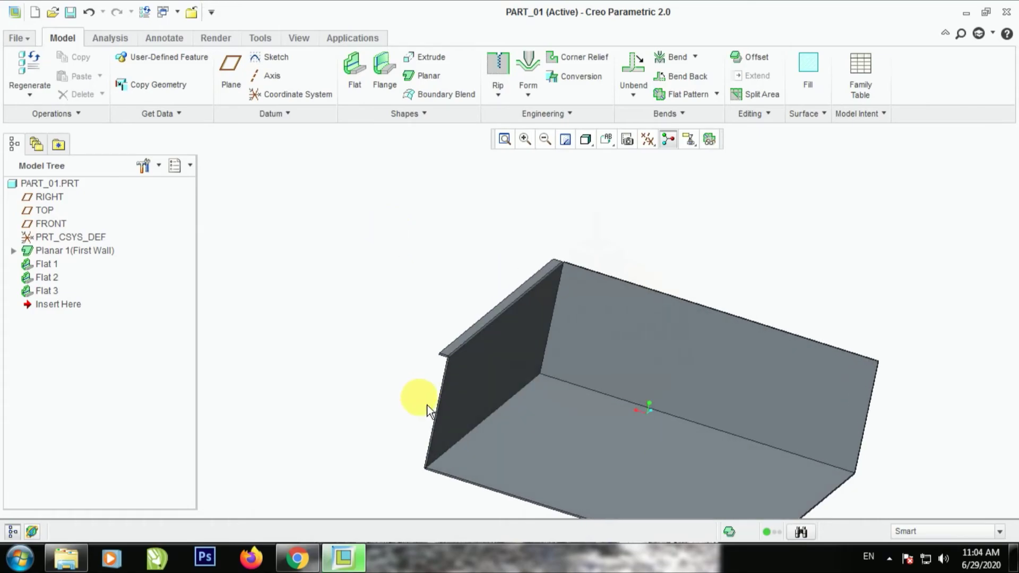
pyautogui.scroll(3, 445, 355)
pyautogui.click(462, 333)
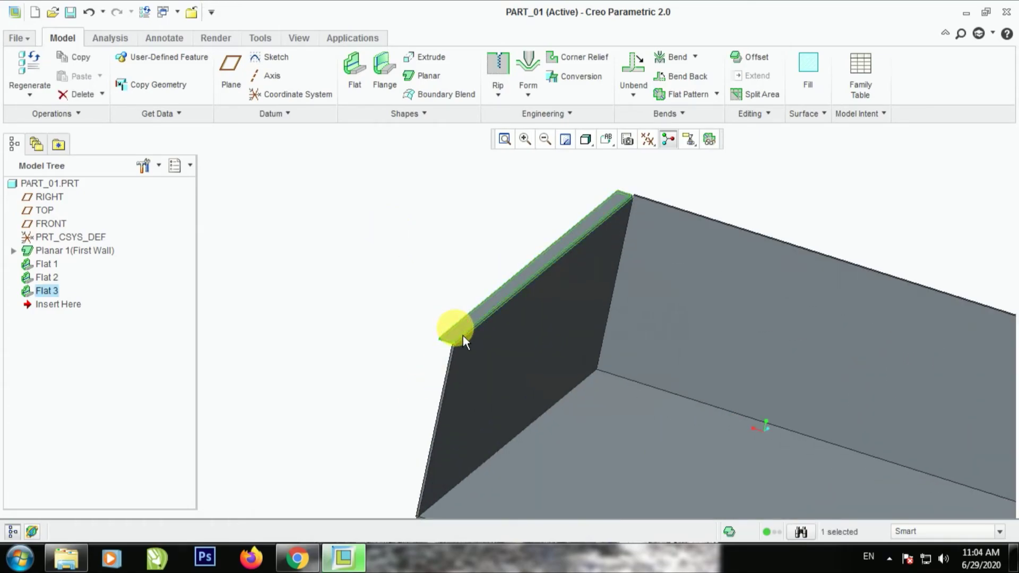
pyautogui.click(313, 288)
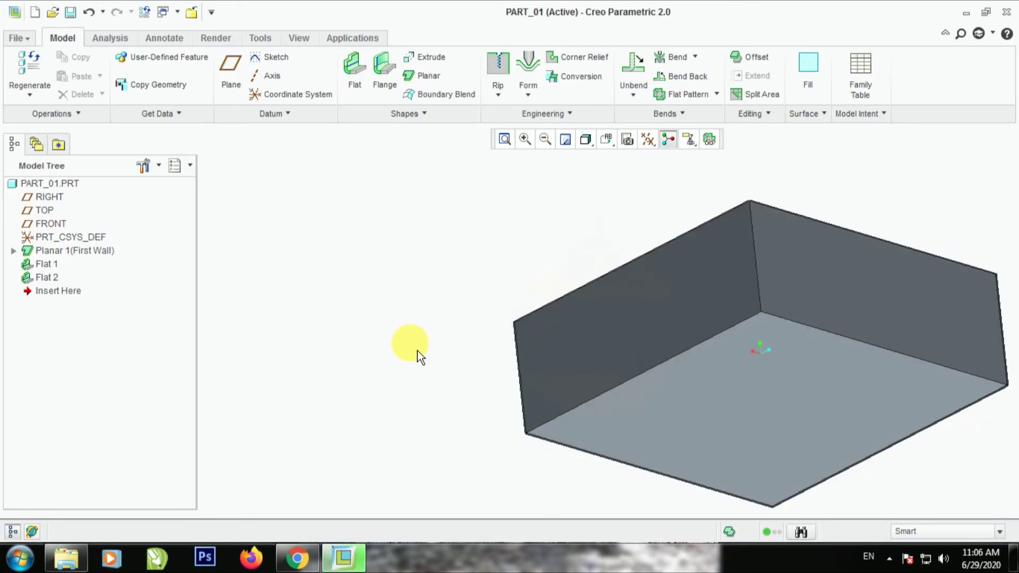
# Step: Create an outward rectangular flat wall, 10 mm wide at 90°, along the top edge of the first flat wall
pyautogui.moveTo(467, 303); pyautogui.dragTo(488, 314, button='middle')
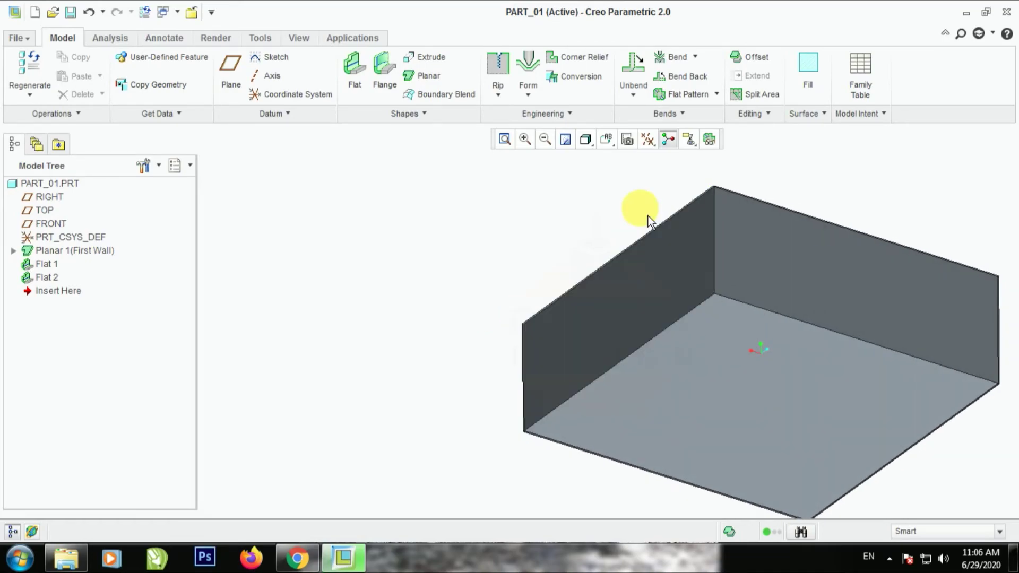
pyautogui.scroll(3, 648, 216)
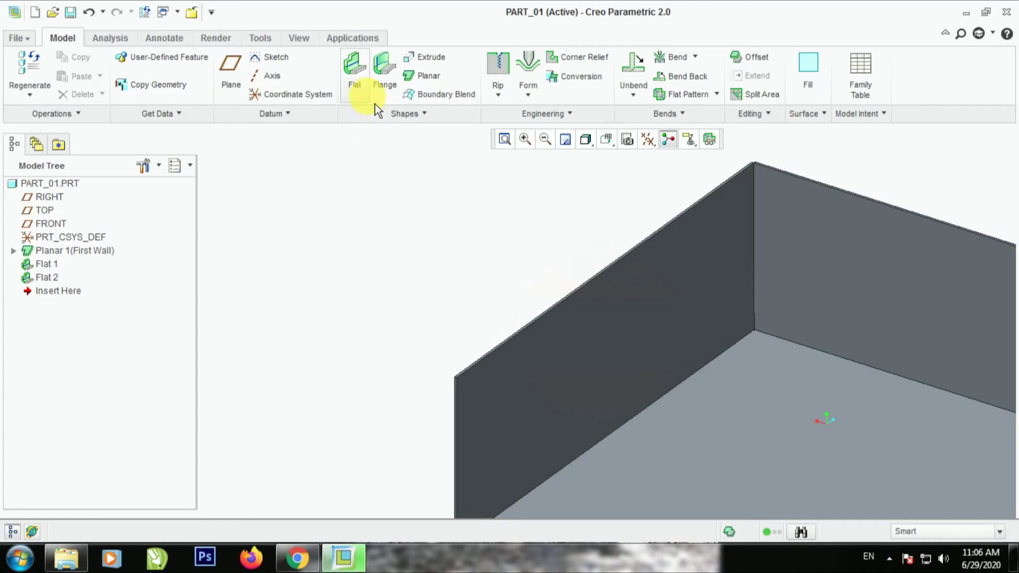
pyautogui.click(355, 66)
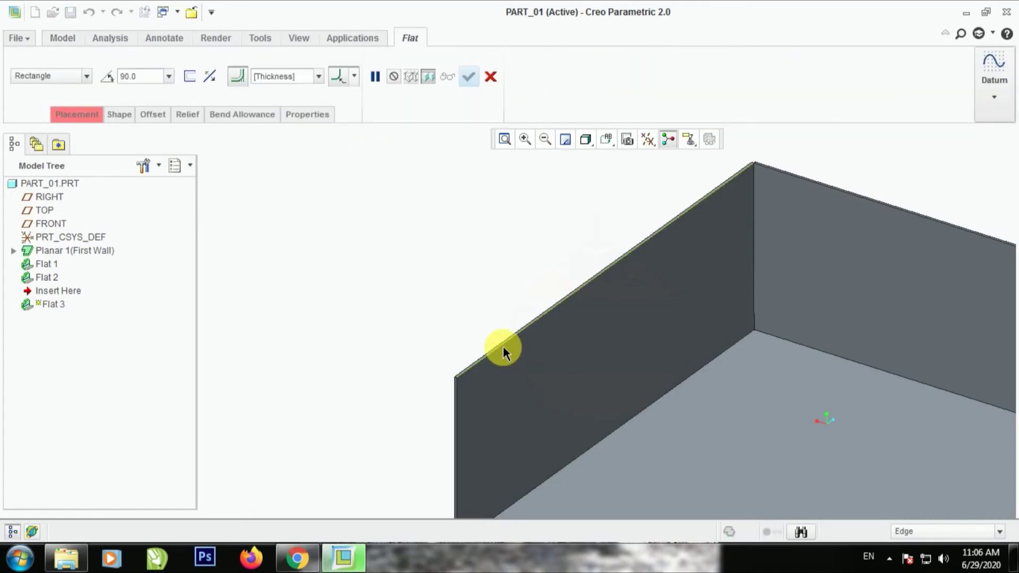
pyautogui.click(503, 346)
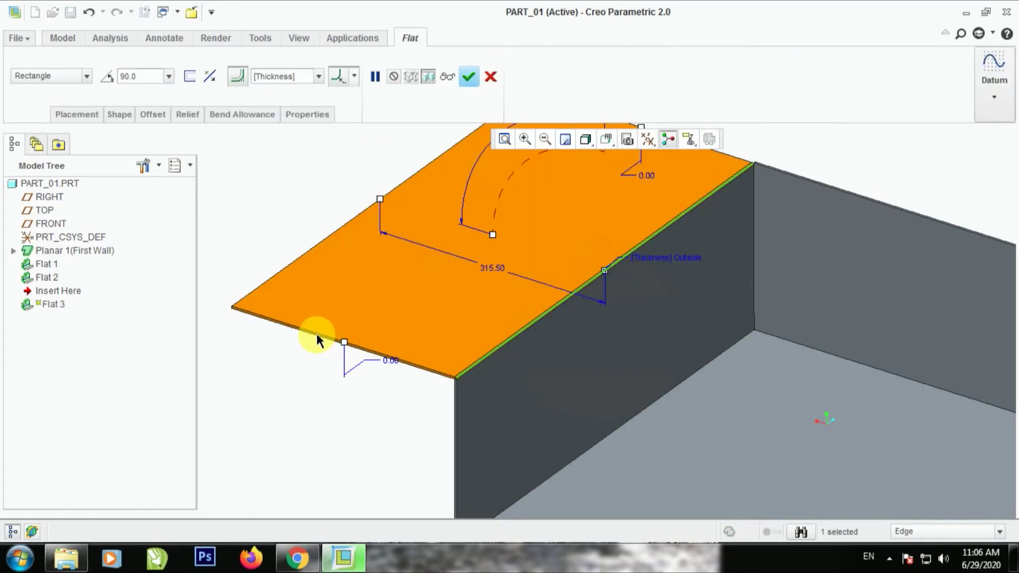
pyautogui.doubleClick(505, 274)
pyautogui.write('10')
pyautogui.press('Return')
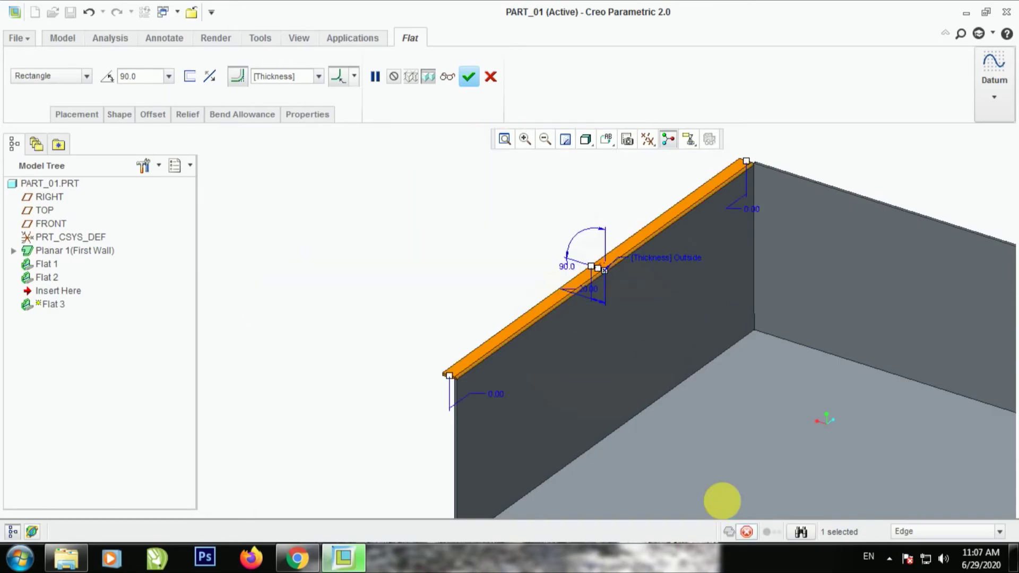
pyautogui.click(467, 77)
# Step: Add an upturned 10 mm flat wall at 90° along the outer edge of the first wall's lip
pyautogui.moveTo(461, 269); pyautogui.dragTo(491, 212, button='middle')
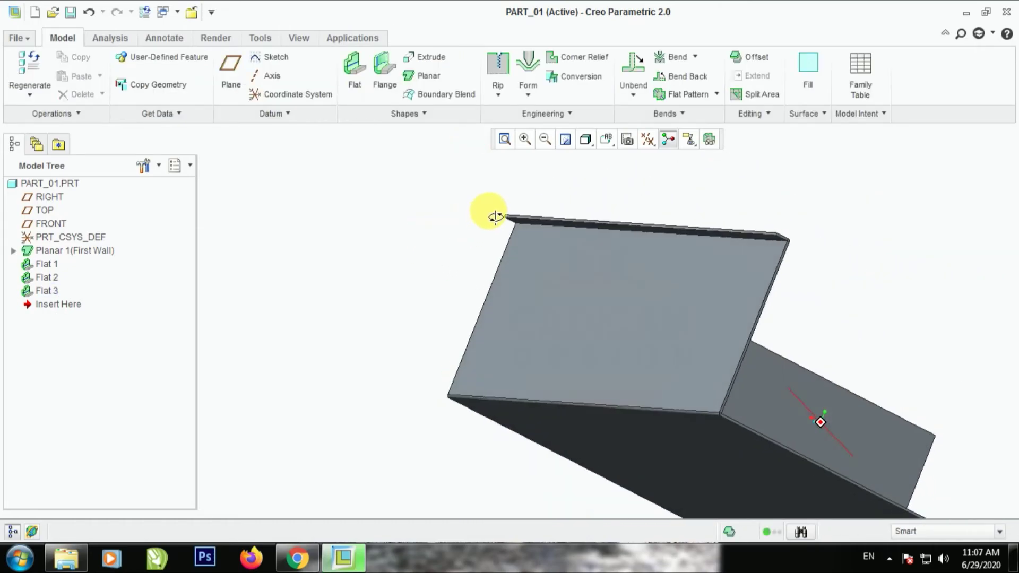
pyautogui.click(361, 73)
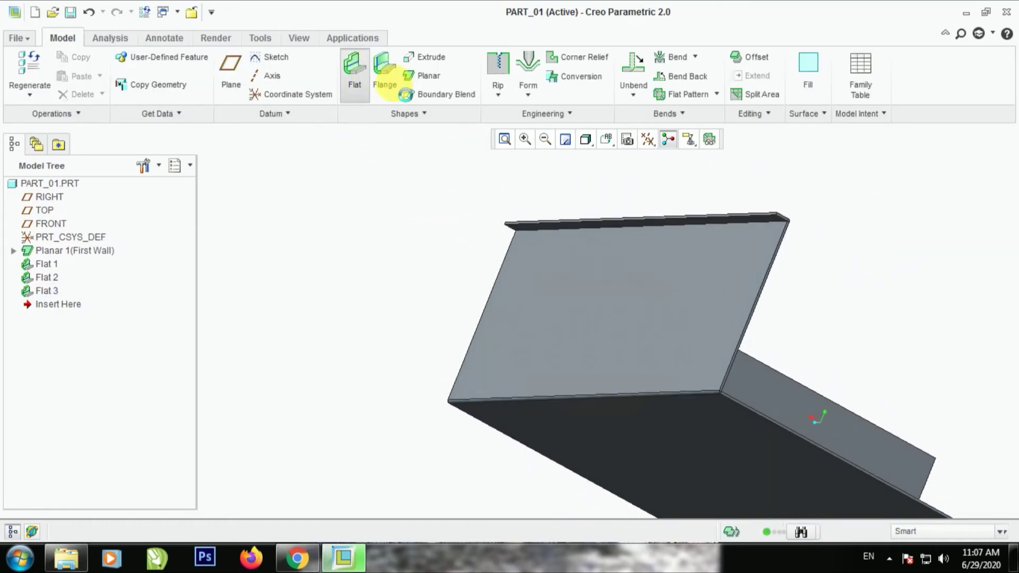
pyautogui.scroll(3, 773, 212)
pyautogui.click(765, 220)
pyautogui.scroll(-4, 672, 305)
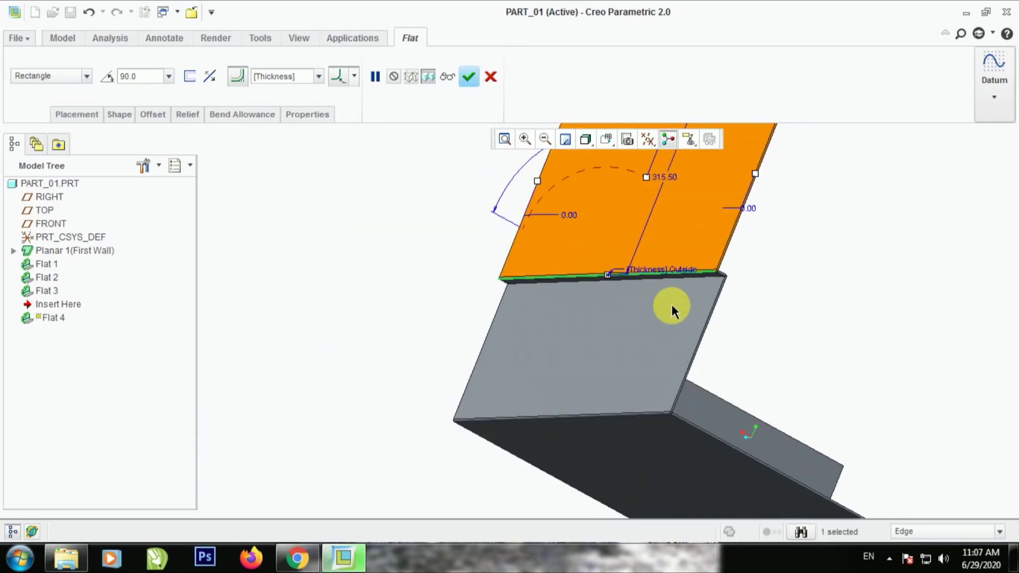
pyautogui.doubleClick(673, 223)
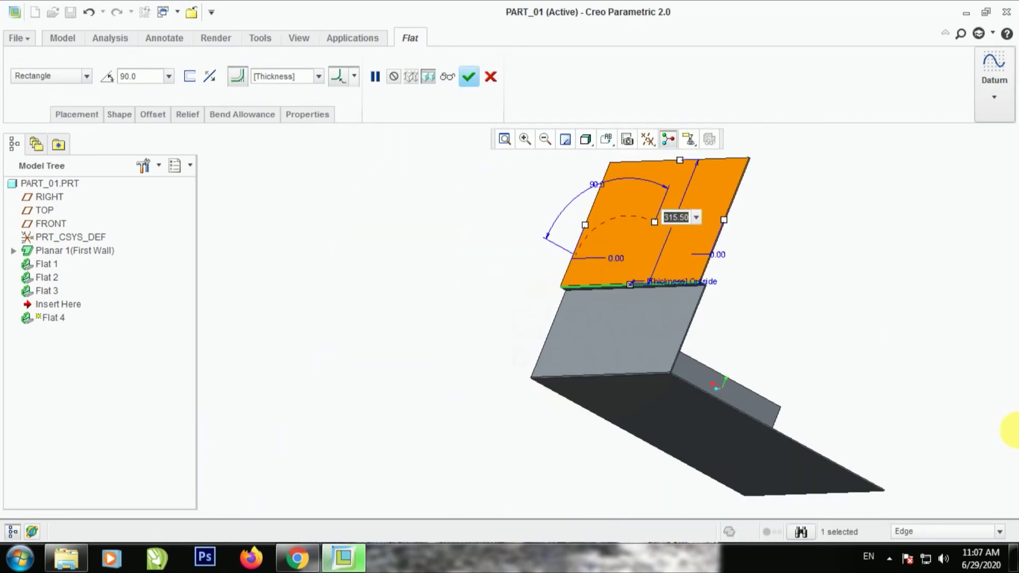
pyautogui.write('10')
pyautogui.press('Return')
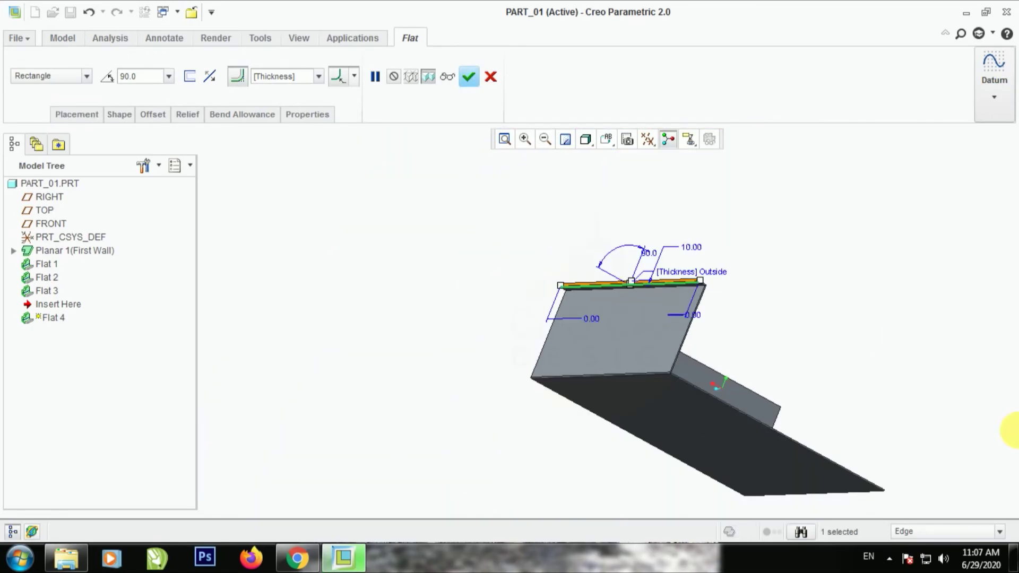
pyautogui.moveTo(846, 349); pyautogui.dragTo(786, 286, button='middle')
pyautogui.click(469, 77)
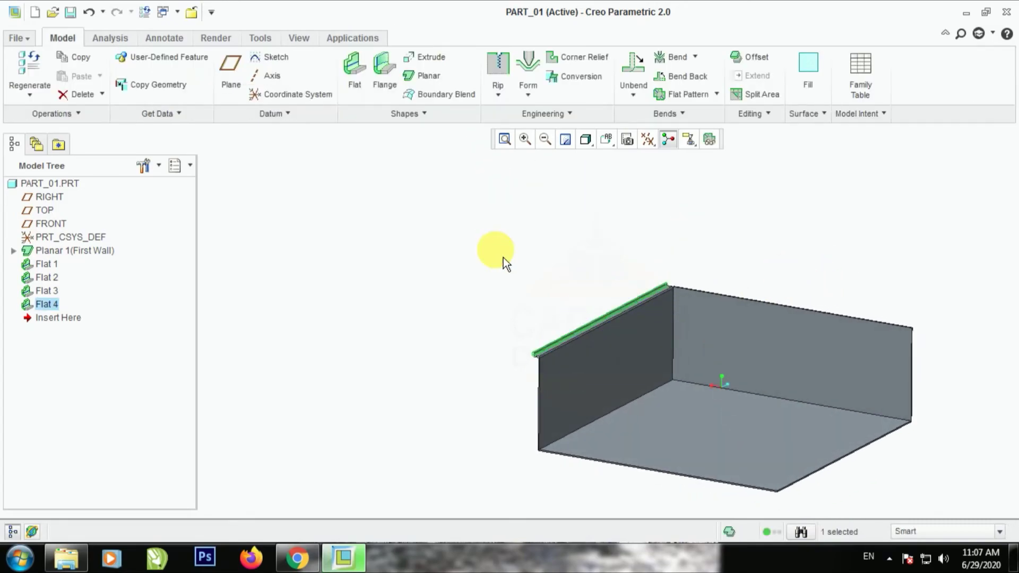
# Step: Create an outward rectangular flat wall, 20 mm wide at 90°, along the top edge of the second flat wall
pyautogui.scroll(-5, 658, 363)
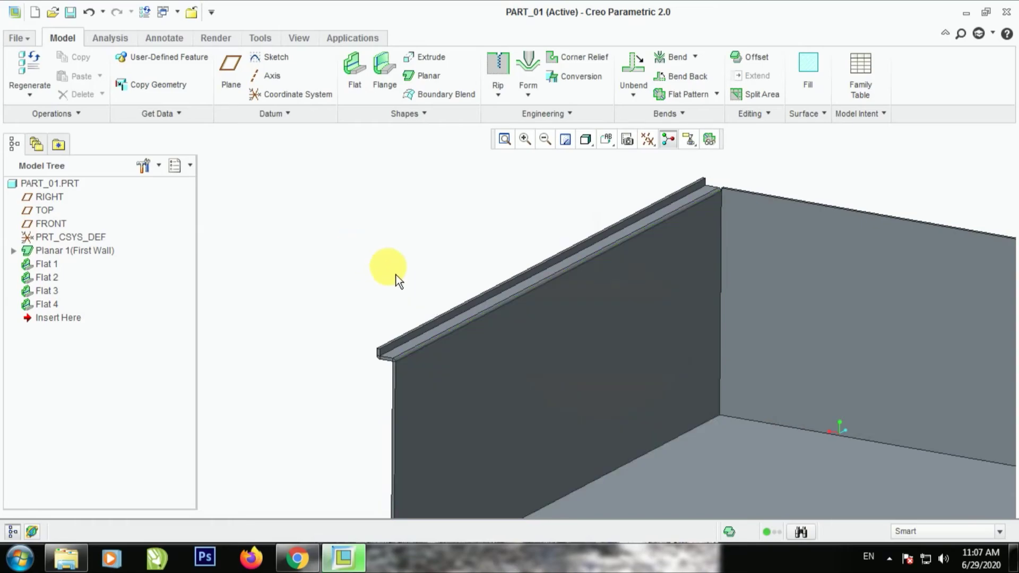
pyautogui.moveTo(523, 312)
pyautogui.mouseDown(button='middle')
pyautogui.moveTo(560, 300)
pyautogui.moveTo(510, 309)
pyautogui.moveTo(525, 322)
pyautogui.mouseUp(button='middle')
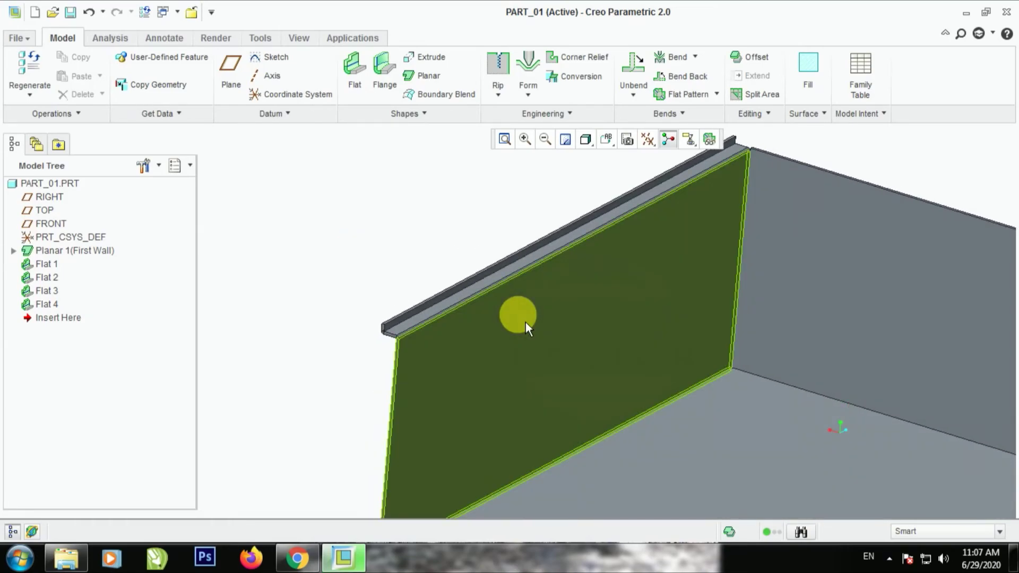
pyautogui.scroll(-6, 417, 288)
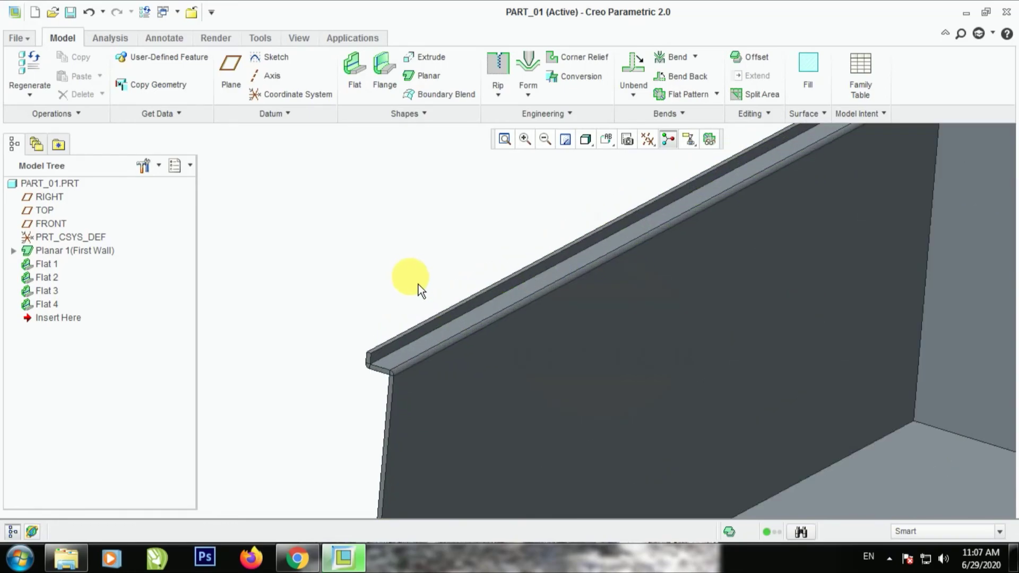
pyautogui.moveTo(569, 291)
pyautogui.mouseDown(button='middle')
pyautogui.moveTo(505, 310)
pyautogui.moveTo(623, 269)
pyautogui.mouseUp(button='middle')
pyautogui.scroll(3, 626, 257)
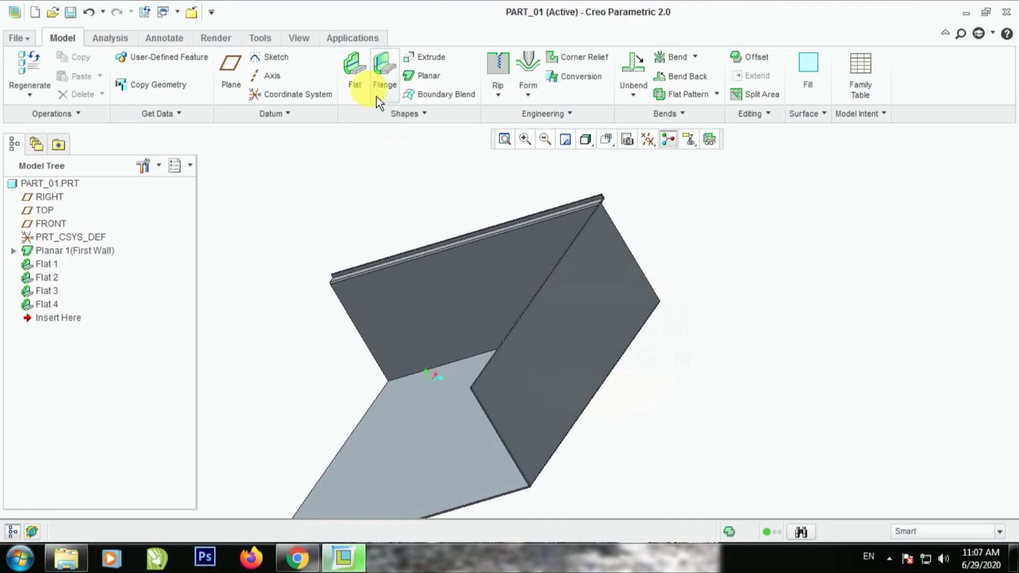
pyautogui.click(355, 72)
pyautogui.scroll(5, 593, 217)
pyautogui.moveTo(580, 226); pyautogui.dragTo(504, 253, button='middle')
pyautogui.click(326, 342)
pyautogui.moveTo(377, 348); pyautogui.dragTo(523, 293, button='middle')
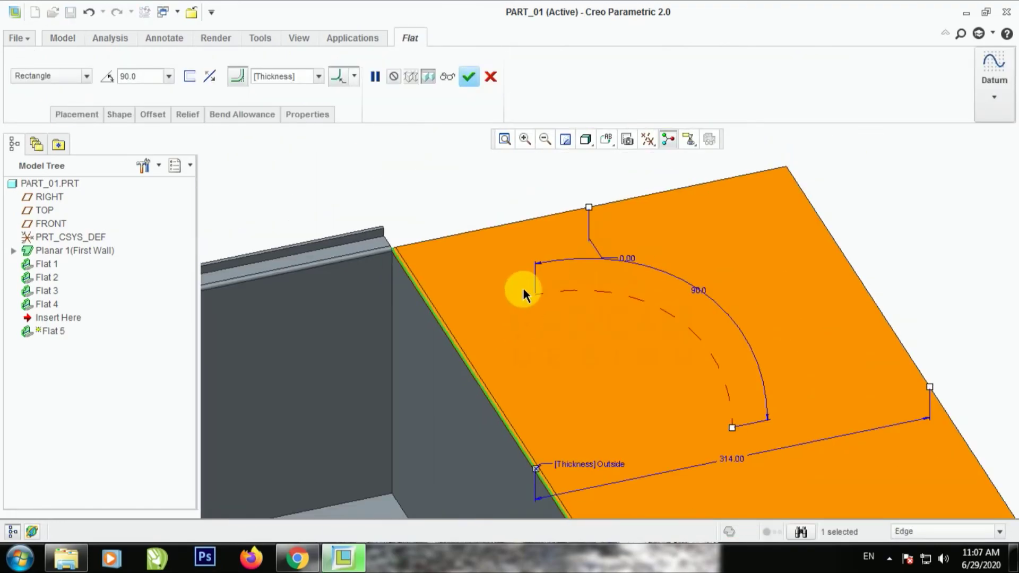
pyautogui.scroll(-5, 522, 293)
pyautogui.doubleClick(594, 363)
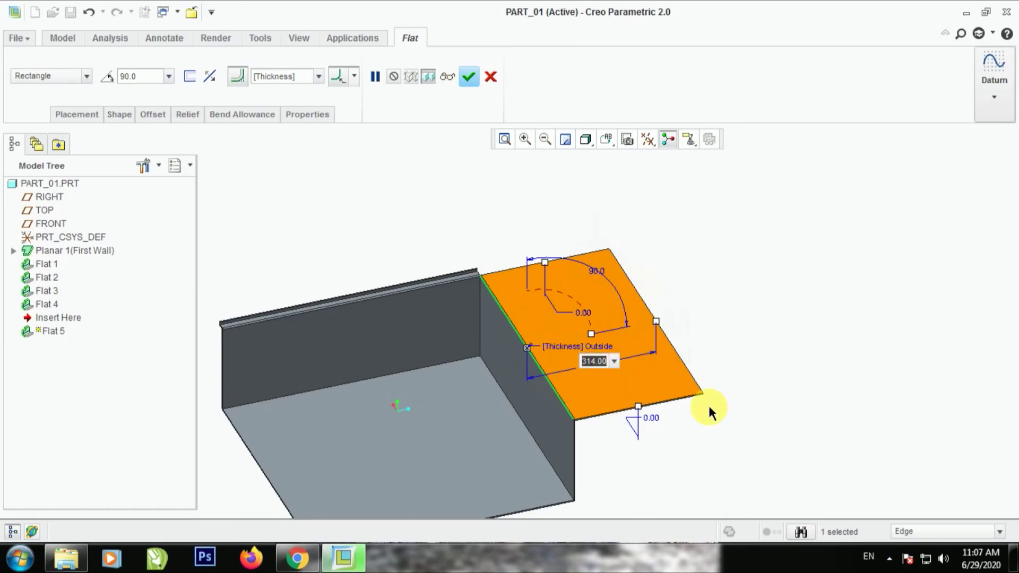
pyautogui.write('20')
pyautogui.press('Return')
pyautogui.click(469, 76)
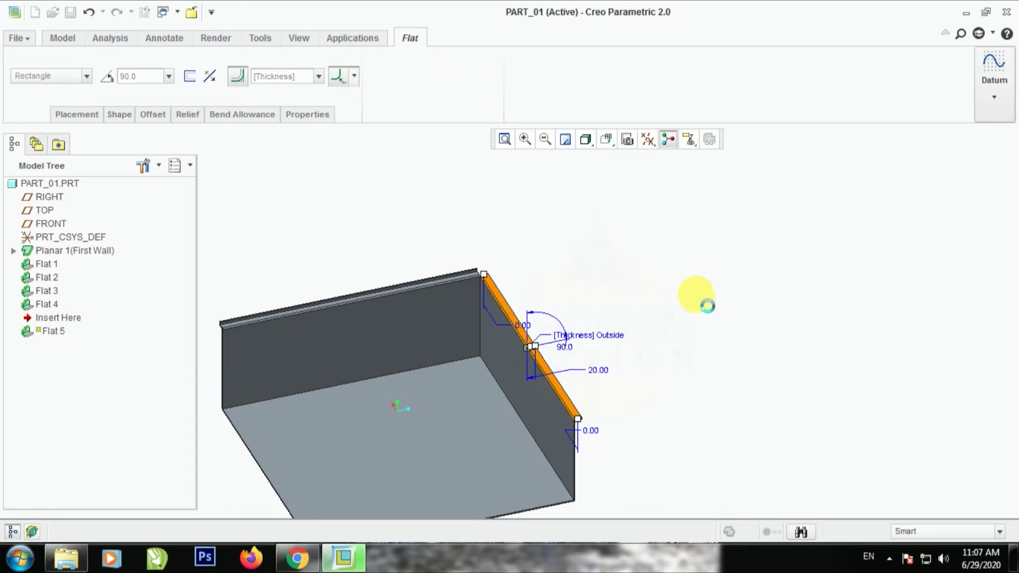
# Step: Add an upturned rectangular flat wall, 10 mm high at 90°, along the outer edge of the second wall's lip
pyautogui.moveTo(769, 360); pyautogui.dragTo(450, 224, button='middle')
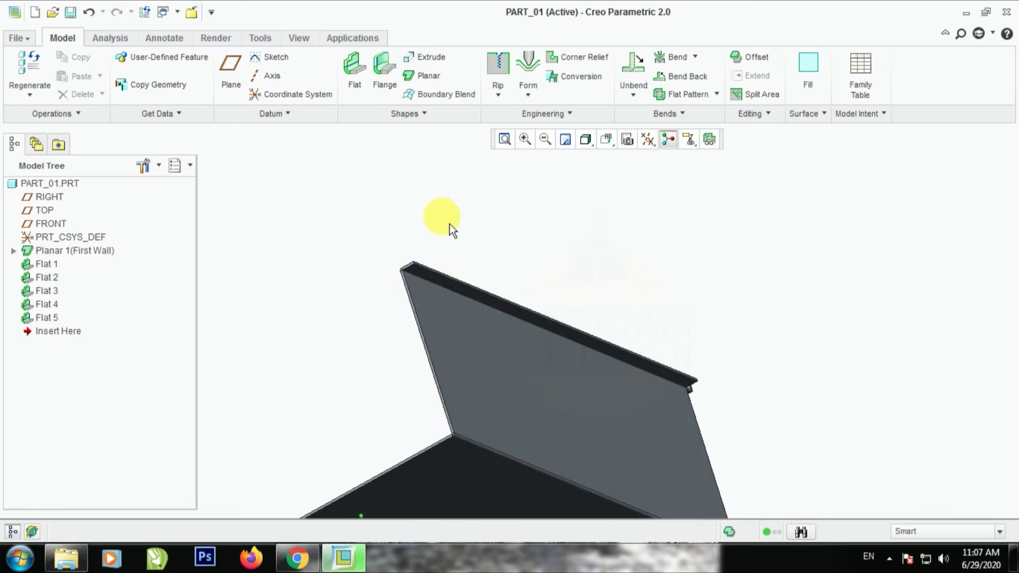
pyautogui.click(356, 66)
pyautogui.scroll(3, 478, 261)
pyautogui.click(439, 300)
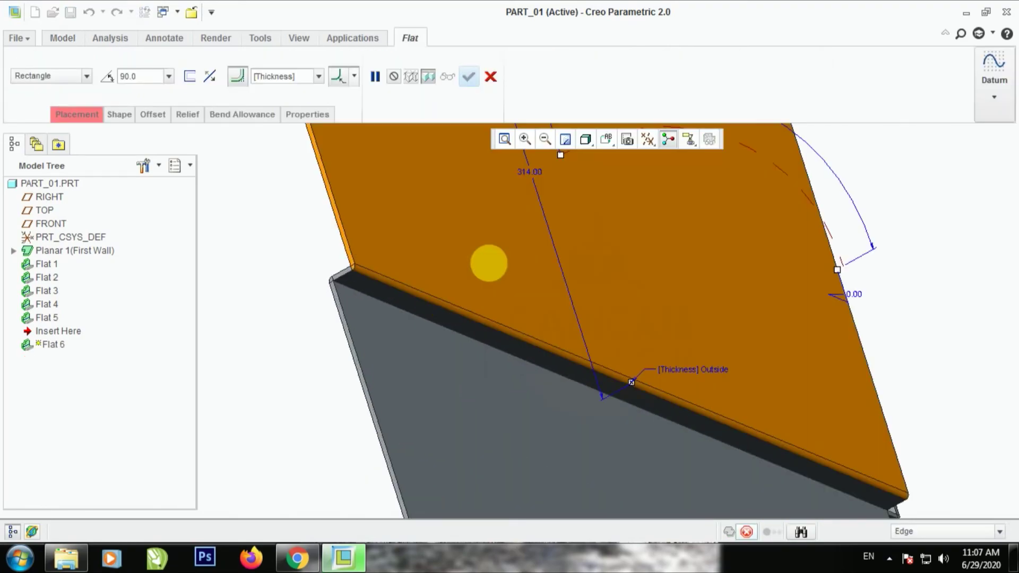
pyautogui.doubleClick(530, 172)
pyautogui.write('2')
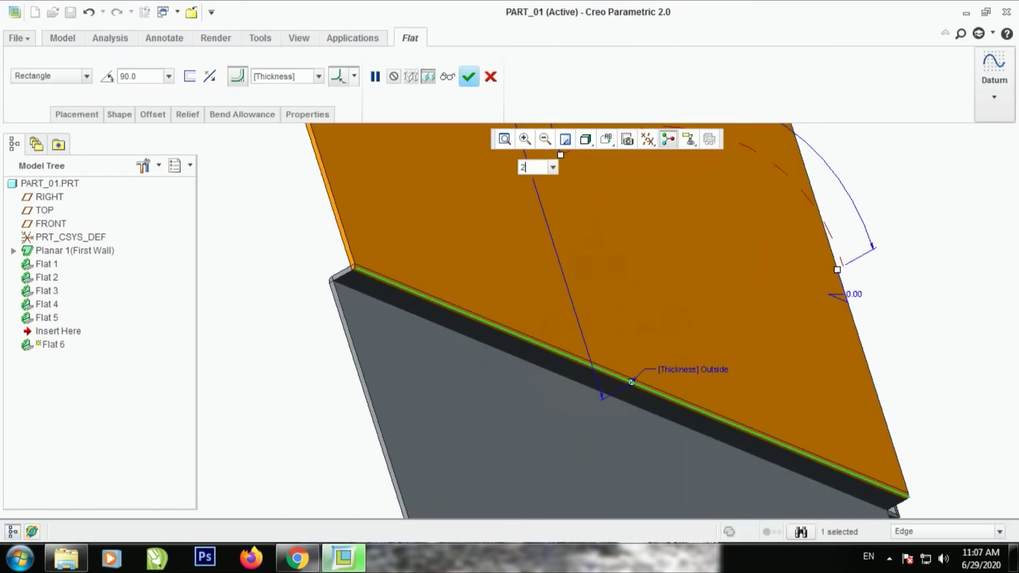
pyautogui.write('0')
pyautogui.press('Return')
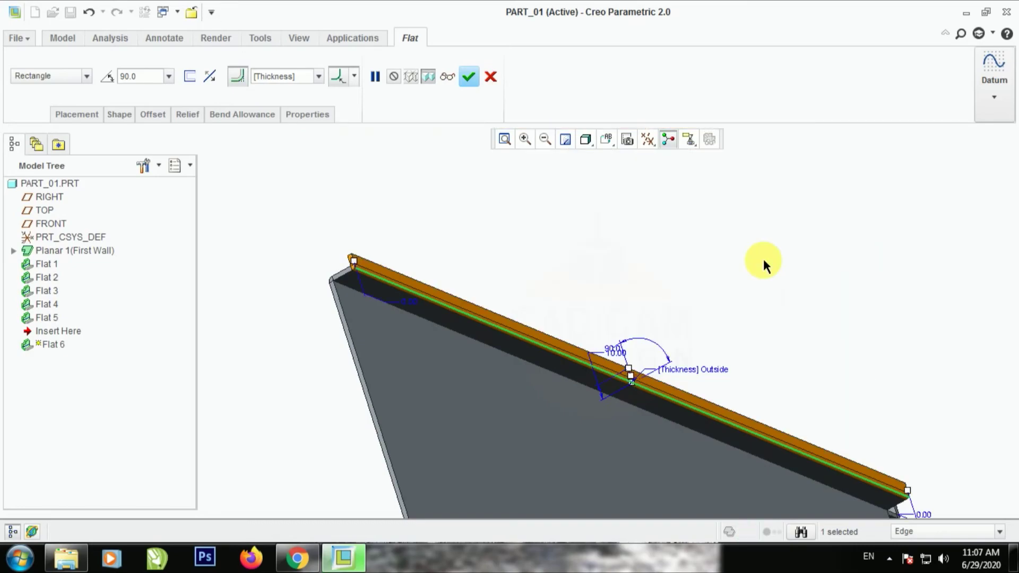
pyautogui.click(469, 76)
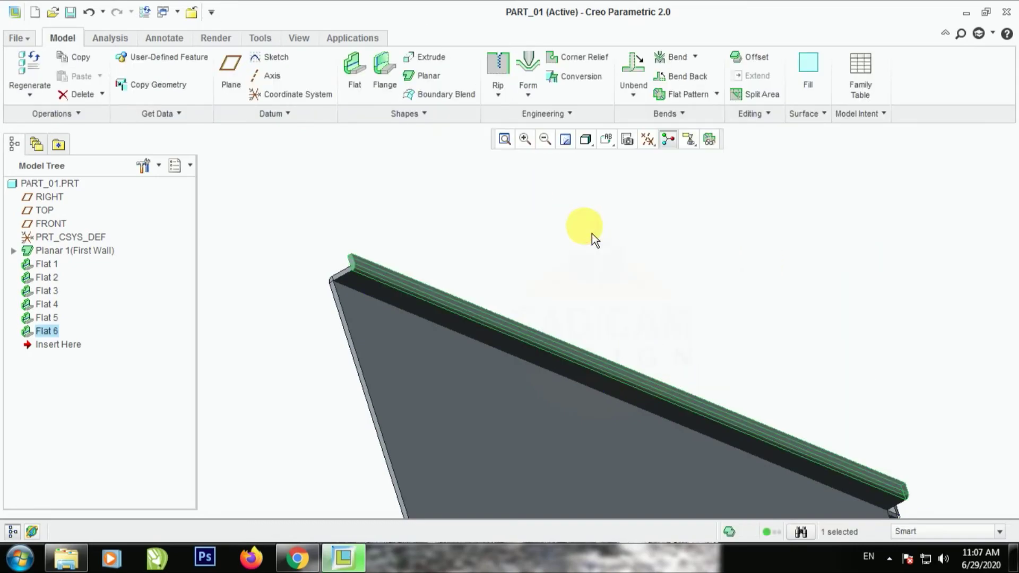
pyautogui.moveTo(591, 234); pyautogui.dragTo(678, 317, button='middle')
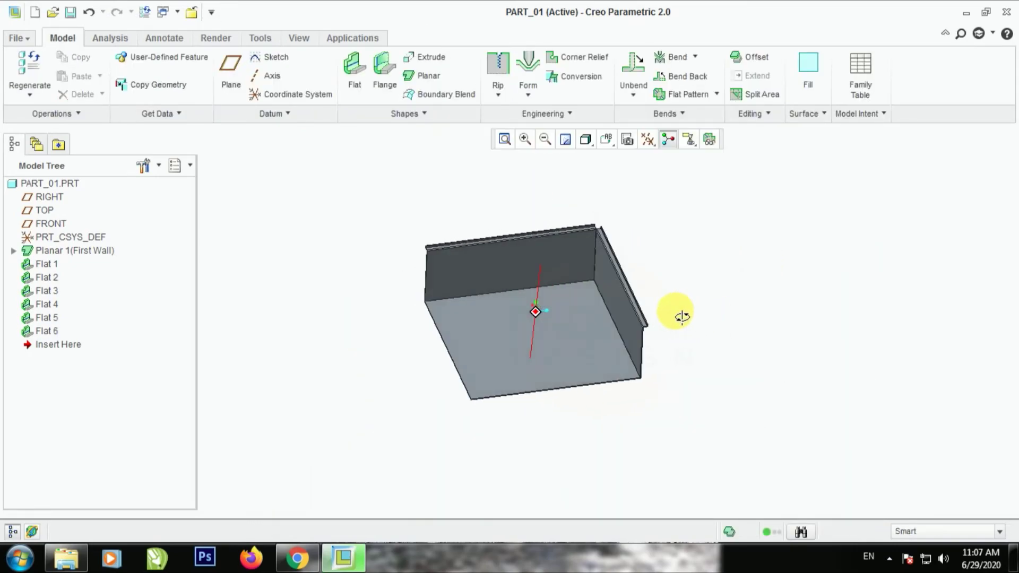
pyautogui.scroll(3, 551, 265)
pyautogui.click(47, 265)
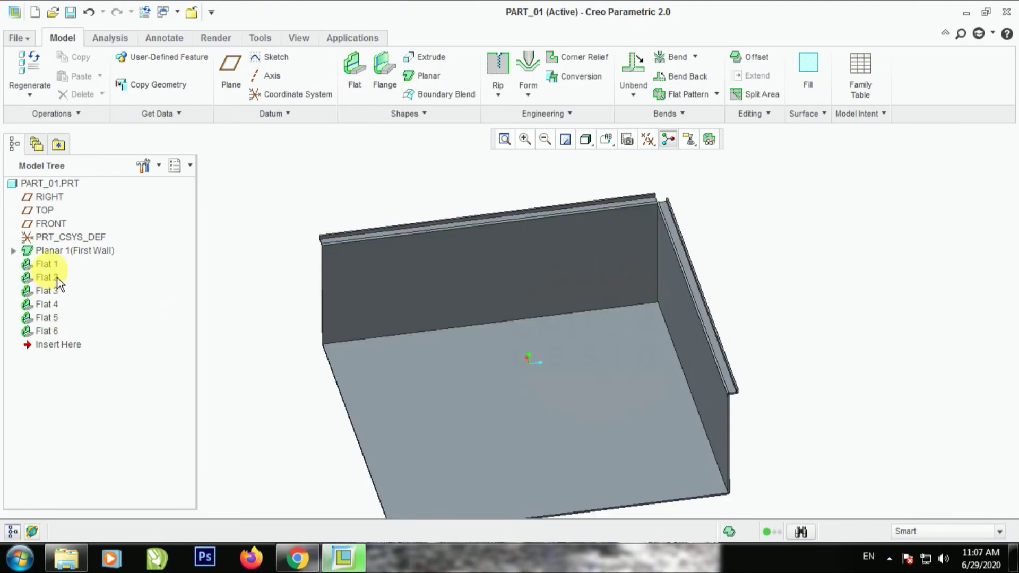
pyautogui.keyDown('ctrl'); pyautogui.click(53, 279); pyautogui.keyUp('ctrl')
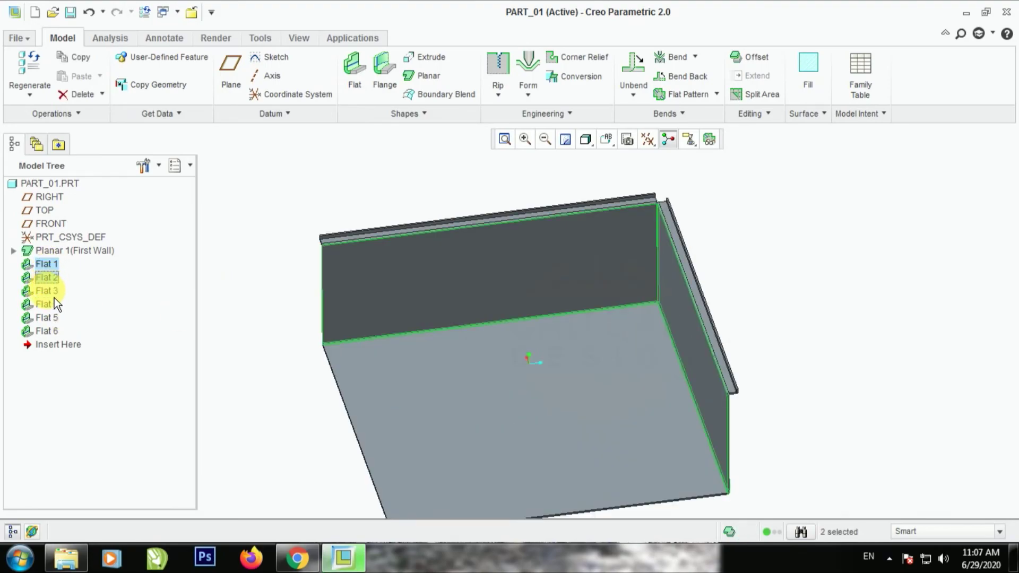
pyautogui.keyDown('ctrl'); pyautogui.click(54, 296); pyautogui.keyUp('ctrl')
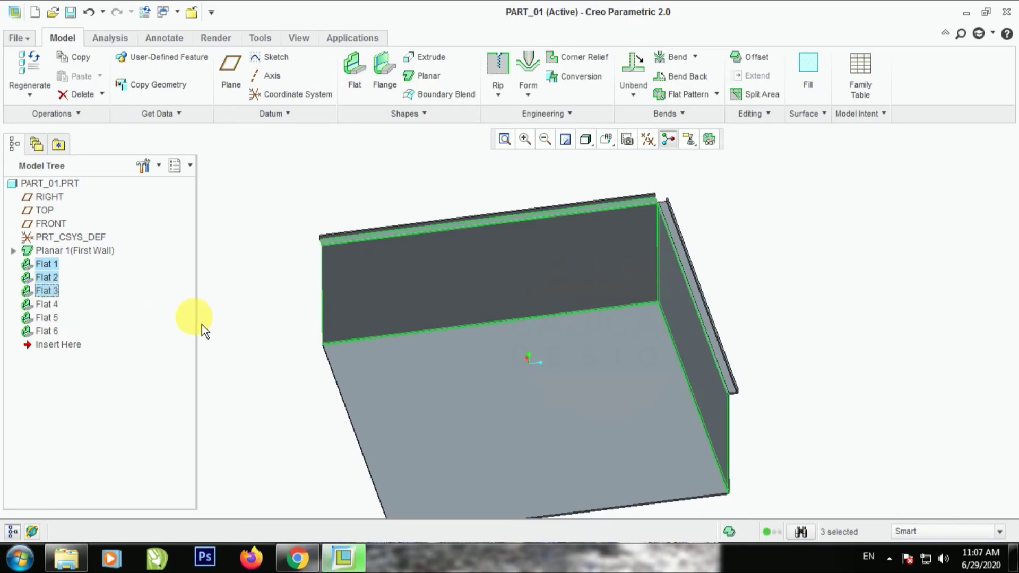
pyautogui.click(252, 329)
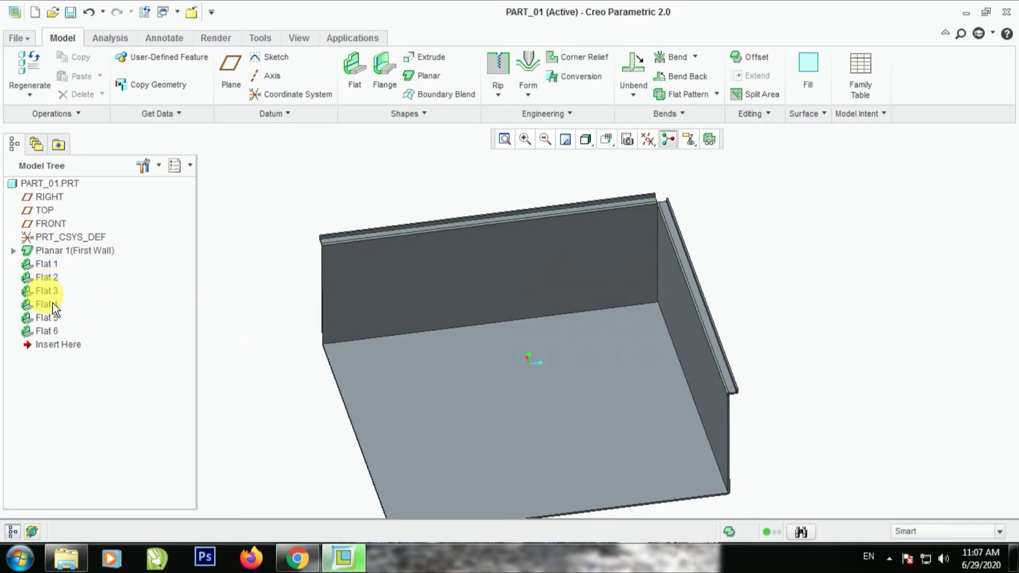
# Step: Display the datum planes and mirror the first flat wall with its two lip walls about the RIGHT plane
pyautogui.click(352, 271)
pyautogui.scroll(5, 331, 246)
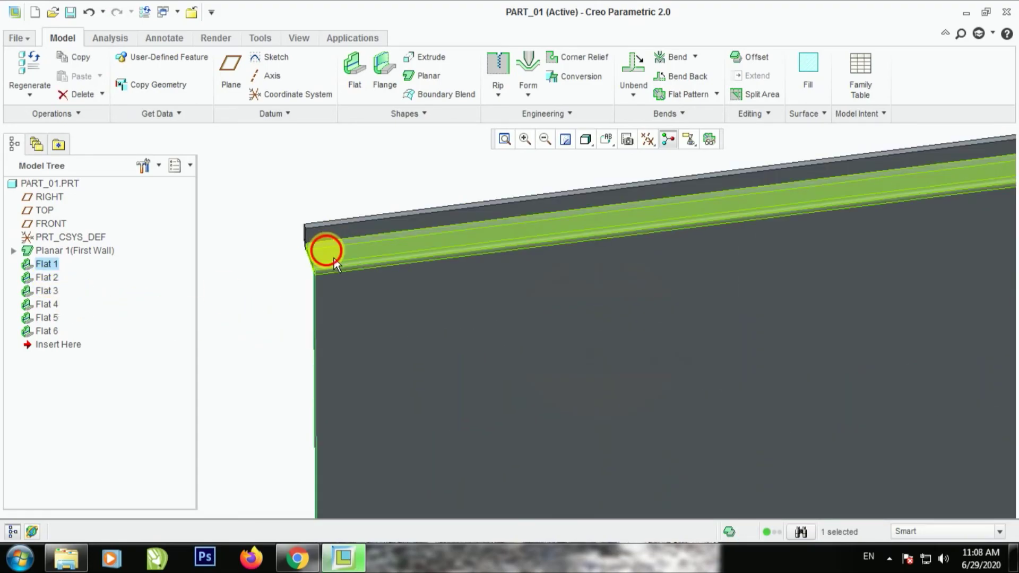
pyautogui.keyDown('ctrl'); pyautogui.click(335, 239); pyautogui.keyUp('ctrl')
pyautogui.scroll(-5, 270, 272)
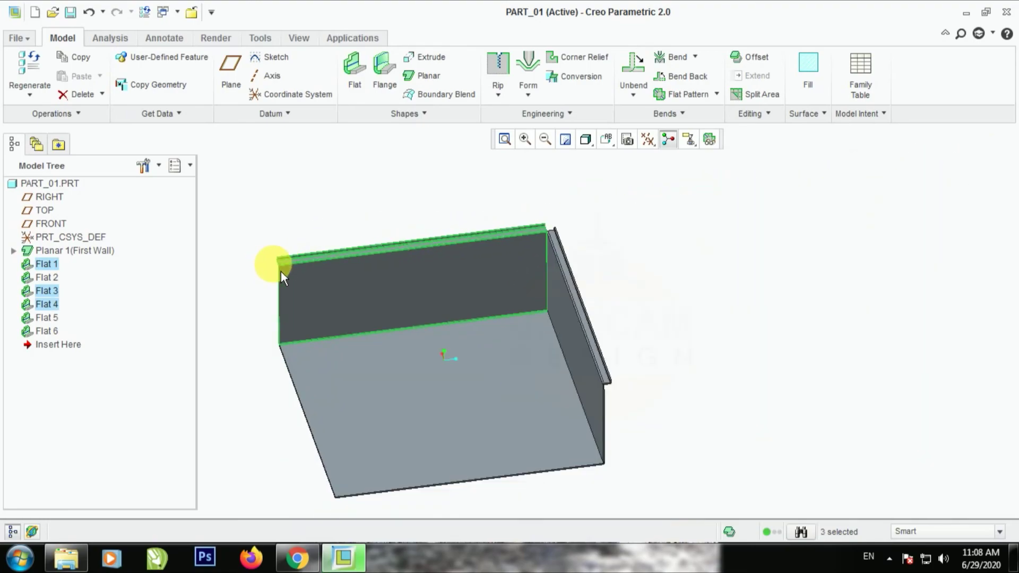
pyautogui.moveTo(269, 271); pyautogui.dragTo(303, 276, button='middle')
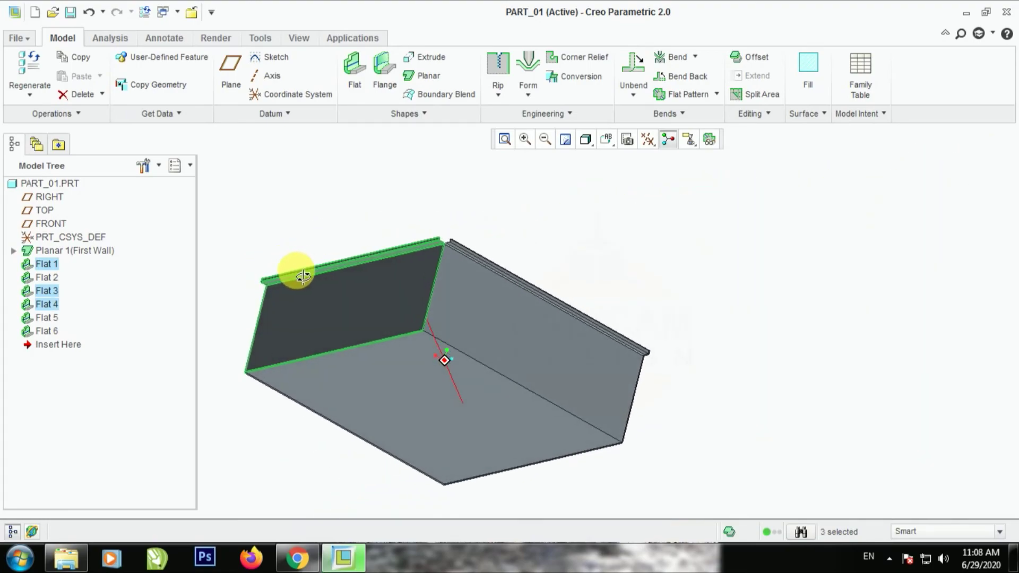
pyautogui.click(649, 140)
pyautogui.click(654, 244)
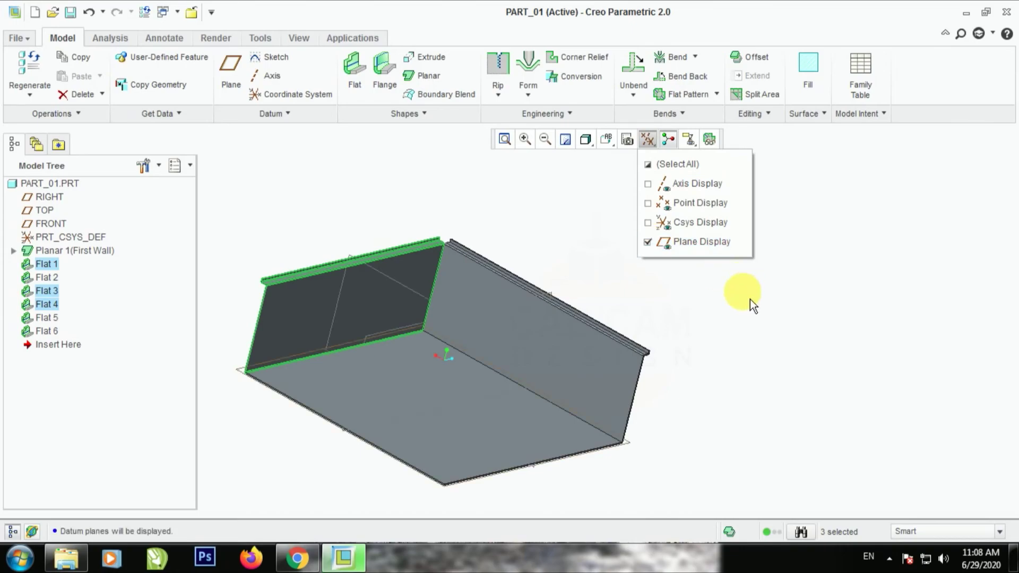
pyautogui.click(756, 114)
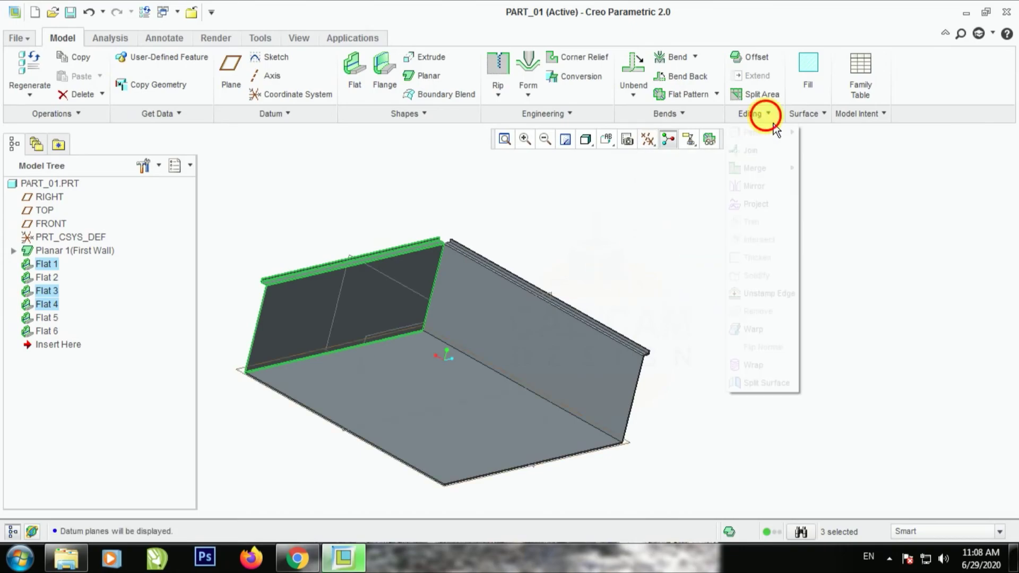
pyautogui.click(764, 186)
pyautogui.moveTo(687, 246); pyautogui.dragTo(778, 225, button='middle')
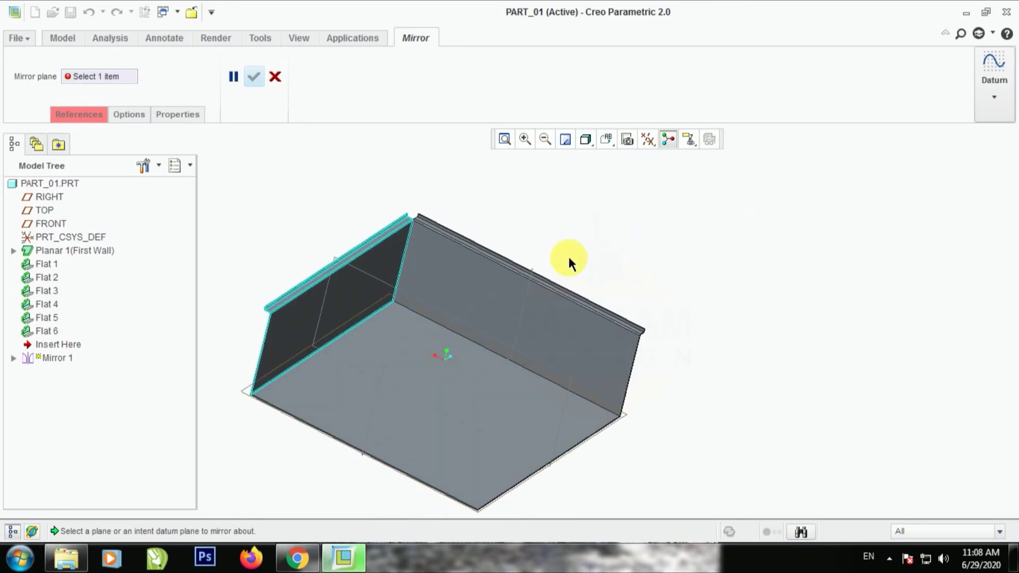
pyautogui.click(511, 287)
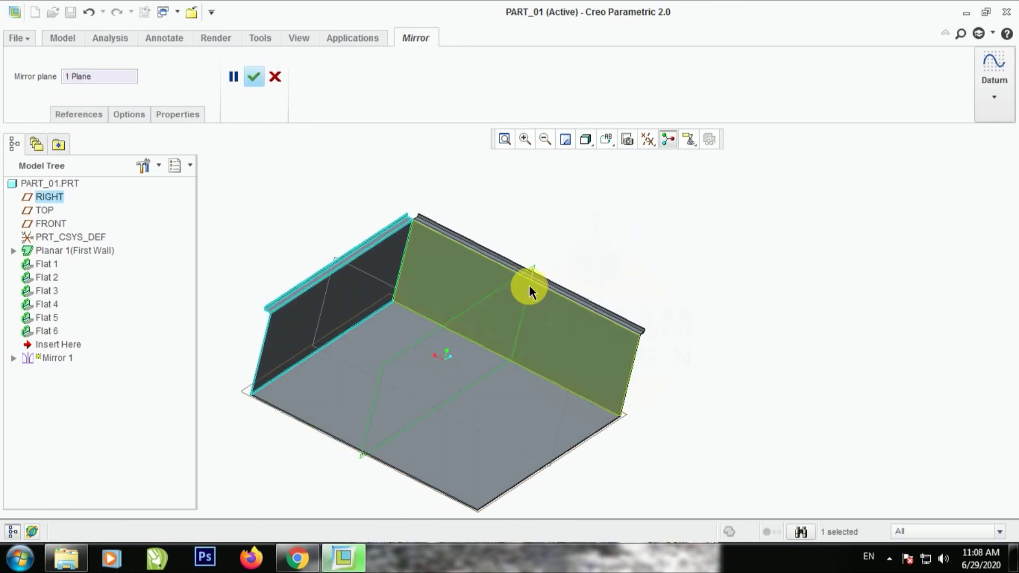
pyautogui.click(254, 77)
# Step: Flip the thickness side of the mirrored wall and both of its lip walls, accepting each on the opposite side
pyautogui.click(213, 79)
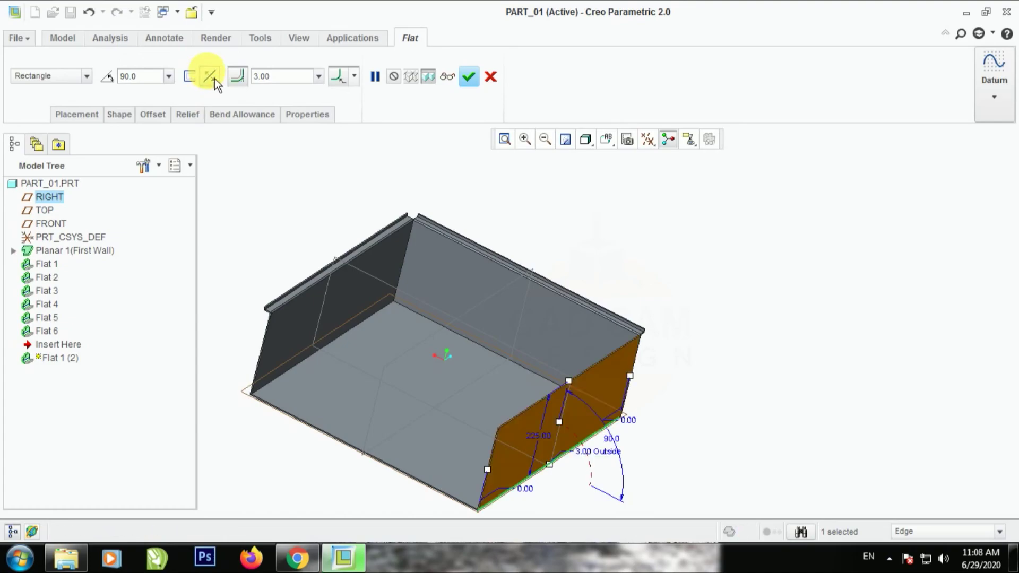
pyautogui.click(472, 85)
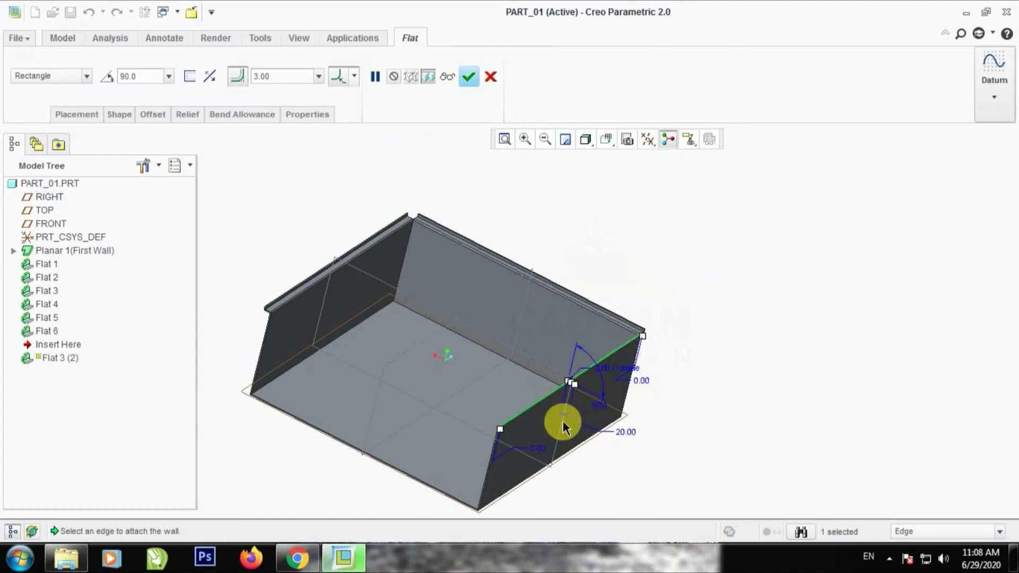
pyautogui.scroll(3, 562, 420)
pyautogui.scroll(3, 556, 370)
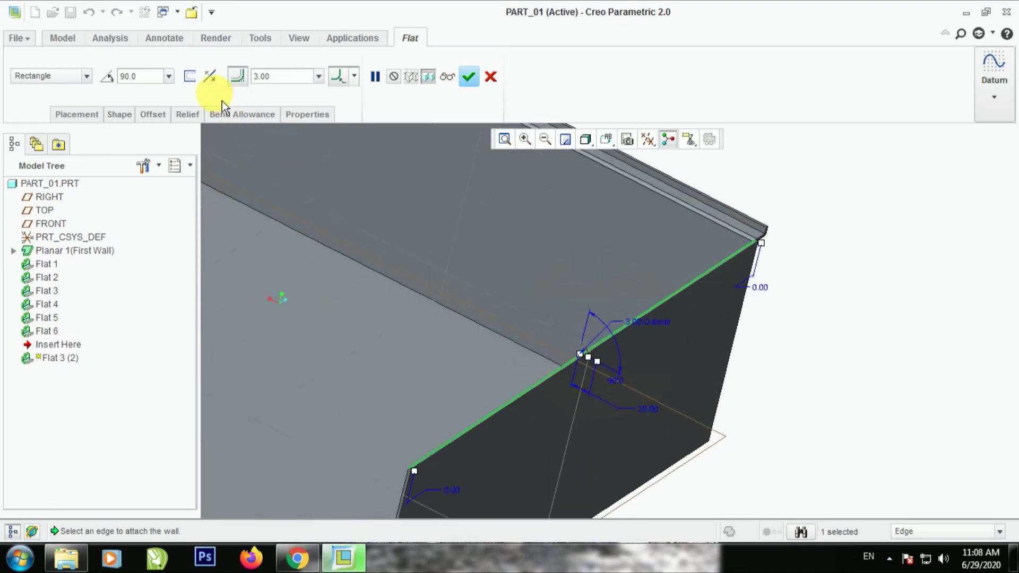
pyautogui.click(216, 82)
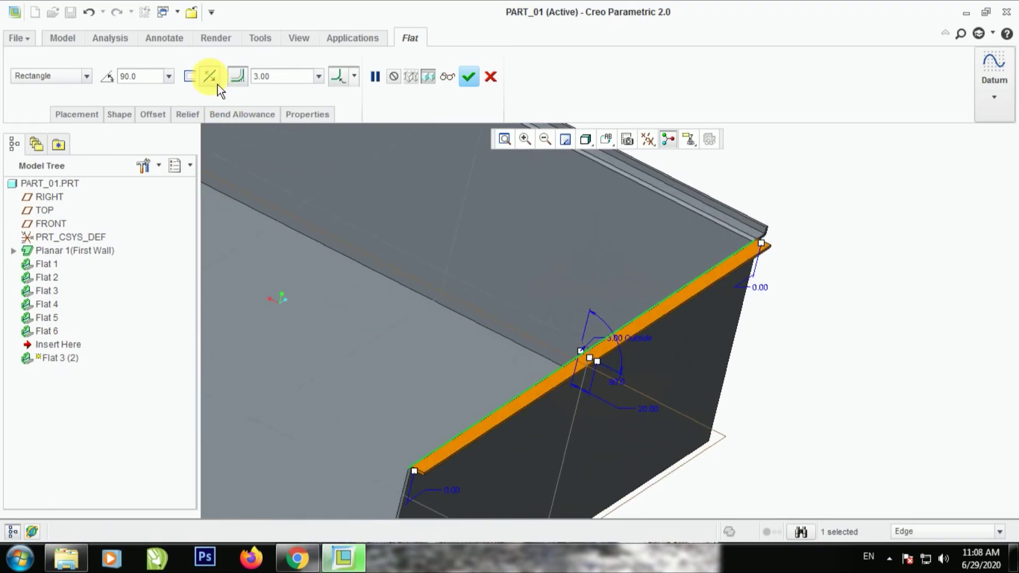
pyautogui.click(467, 77)
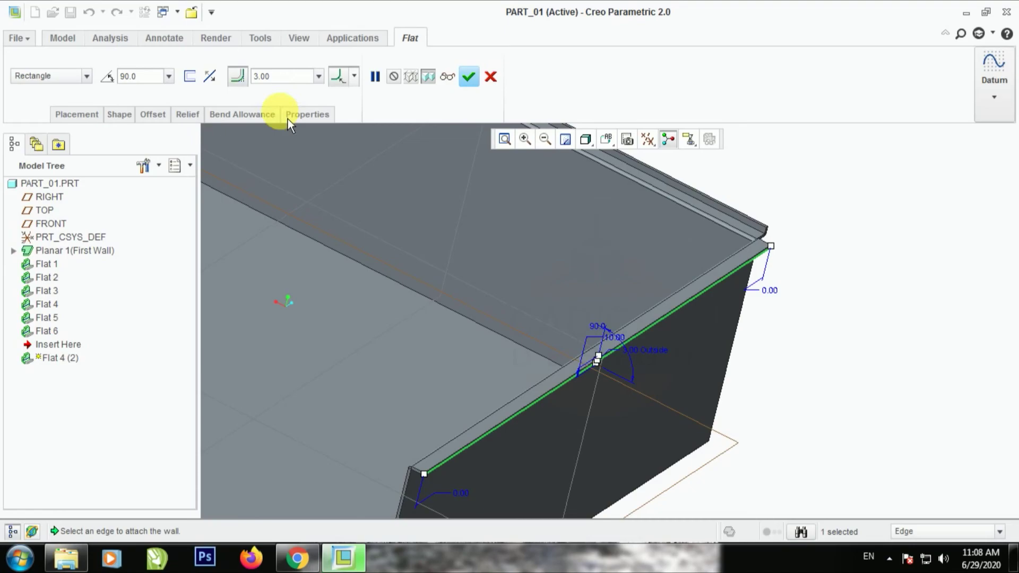
pyautogui.click(211, 76)
pyautogui.click(467, 79)
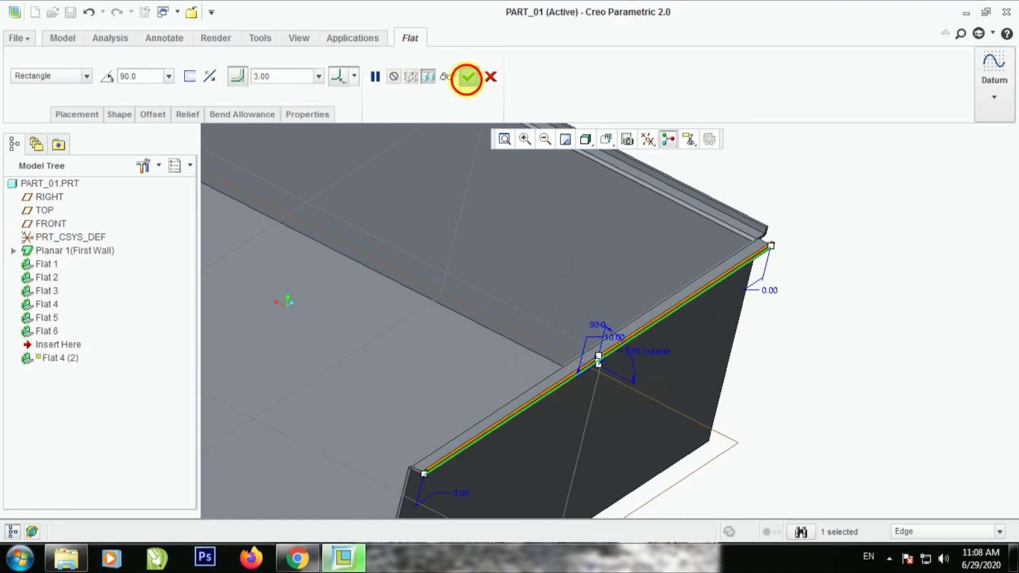
# Step: Mirror the second flat wall with its two lip walls about the FRONT plane
pyautogui.moveTo(858, 263); pyautogui.dragTo(817, 273, button='middle')
pyautogui.scroll(-5, 805, 260)
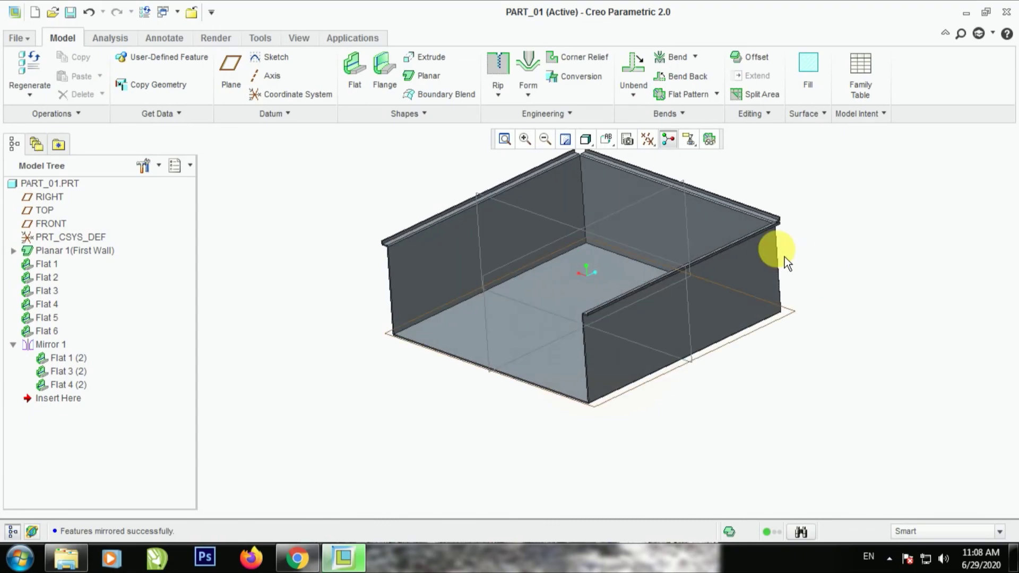
pyautogui.click(744, 228)
pyautogui.scroll(3, 760, 218)
pyautogui.scroll(2, 760, 218)
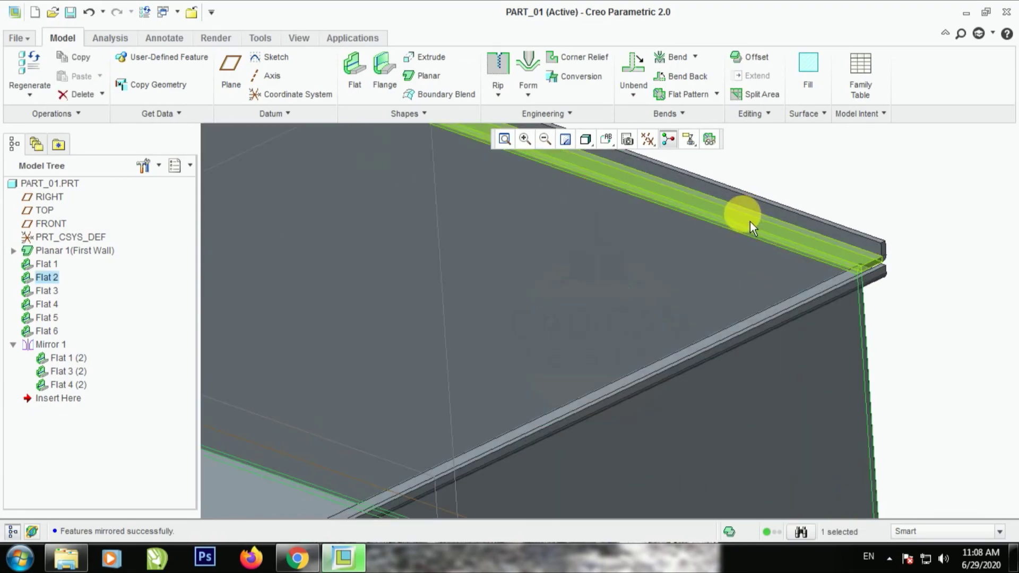
pyautogui.keyDown('ctrl'); pyautogui.click(756, 212); pyautogui.keyUp('ctrl')
pyautogui.keyDown('ctrl'); pyautogui.click(756, 211); pyautogui.keyUp('ctrl')
pyautogui.scroll(-5, 757, 211)
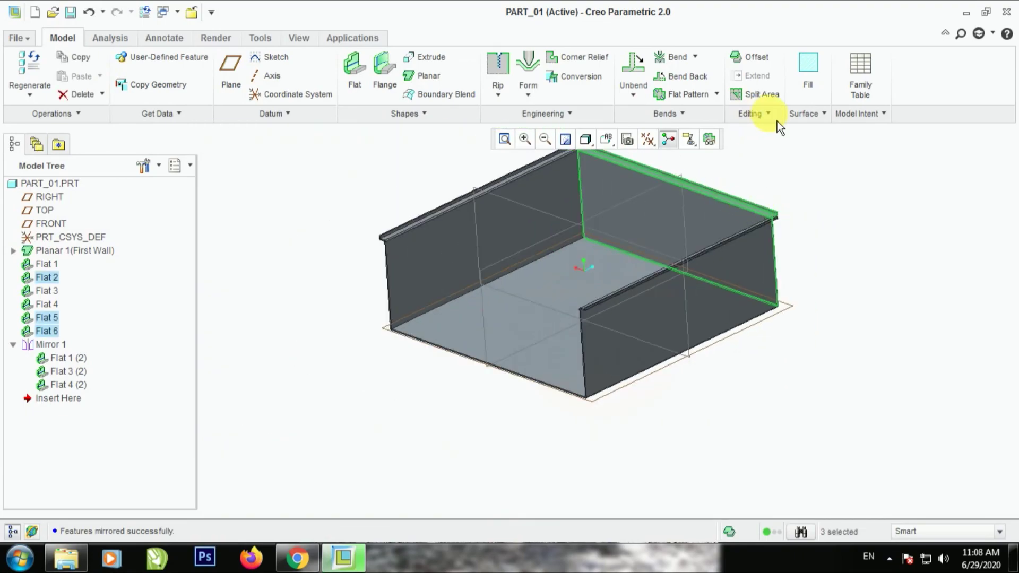
pyautogui.click(776, 115)
pyautogui.click(761, 193)
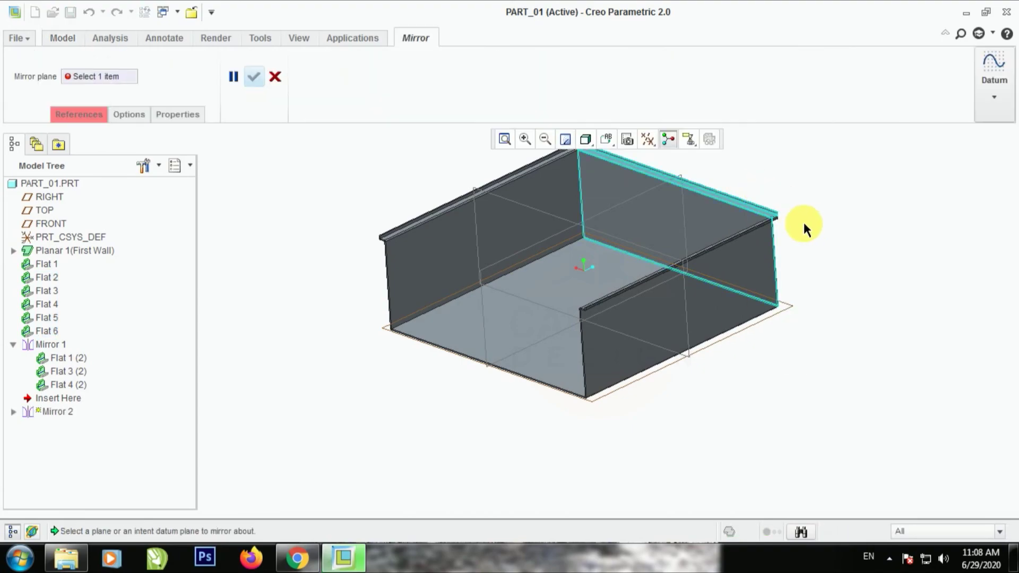
pyautogui.click(531, 208)
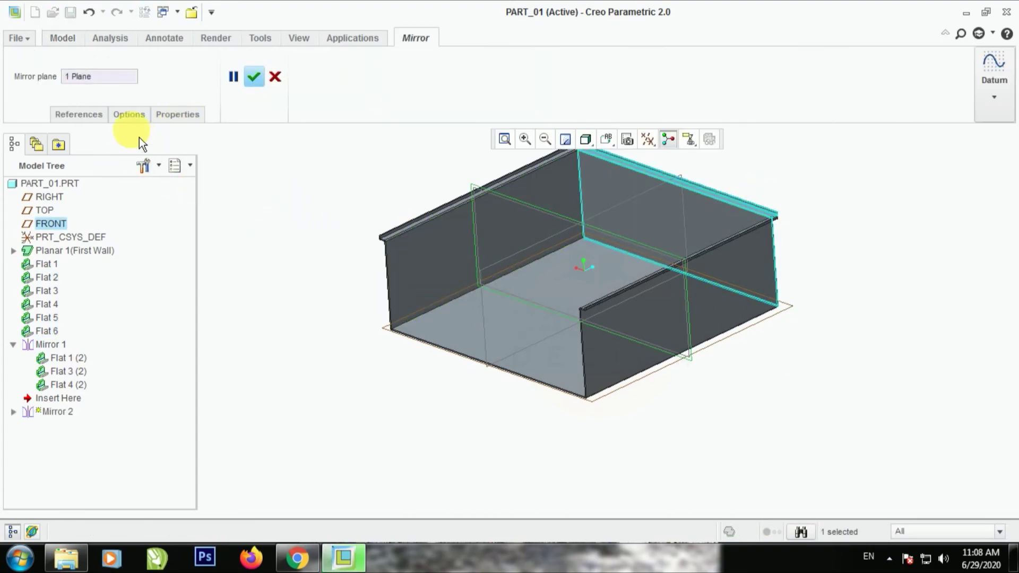
pyautogui.click(254, 77)
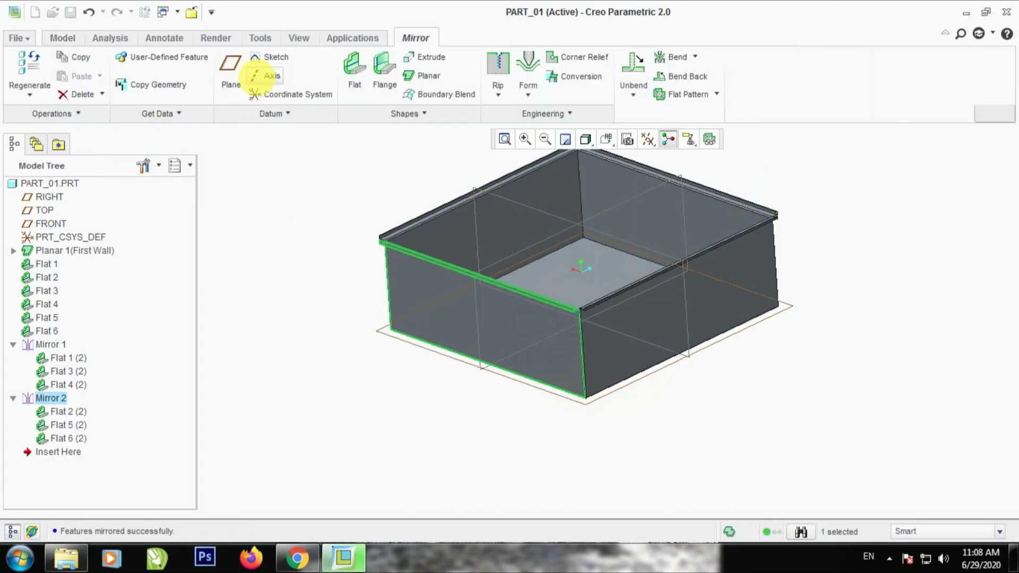
# Step: Hide the datum planes and inspect how the lips meet at a box corner
pyautogui.click(357, 316)
pyautogui.moveTo(297, 298)
pyautogui.mouseDown(button='middle')
pyautogui.moveTo(277, 302)
pyautogui.moveTo(312, 296)
pyautogui.mouseUp(button='middle')
pyautogui.click(648, 141)
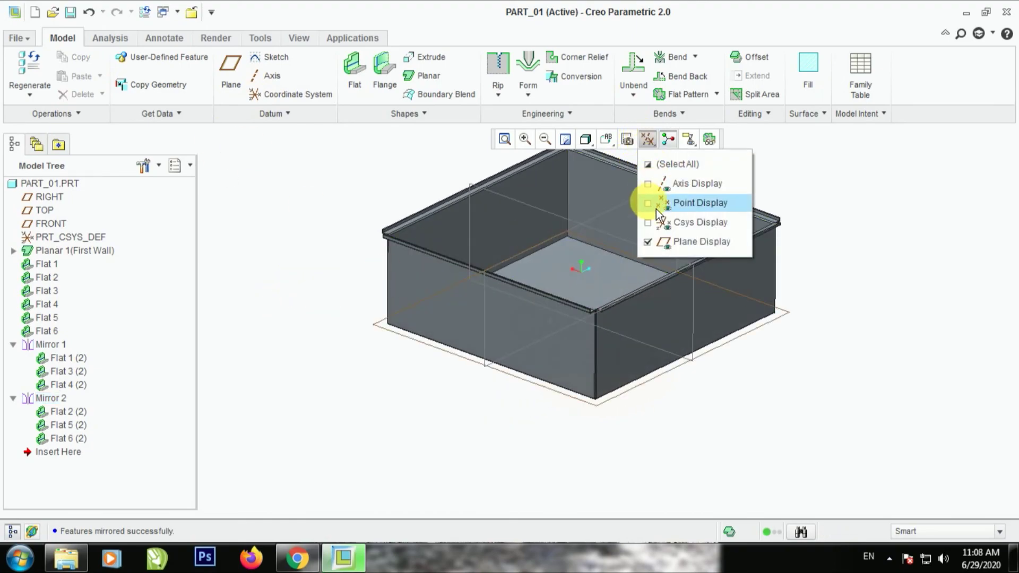
pyautogui.click(686, 242)
pyautogui.moveTo(812, 334); pyautogui.dragTo(635, 400, button='middle')
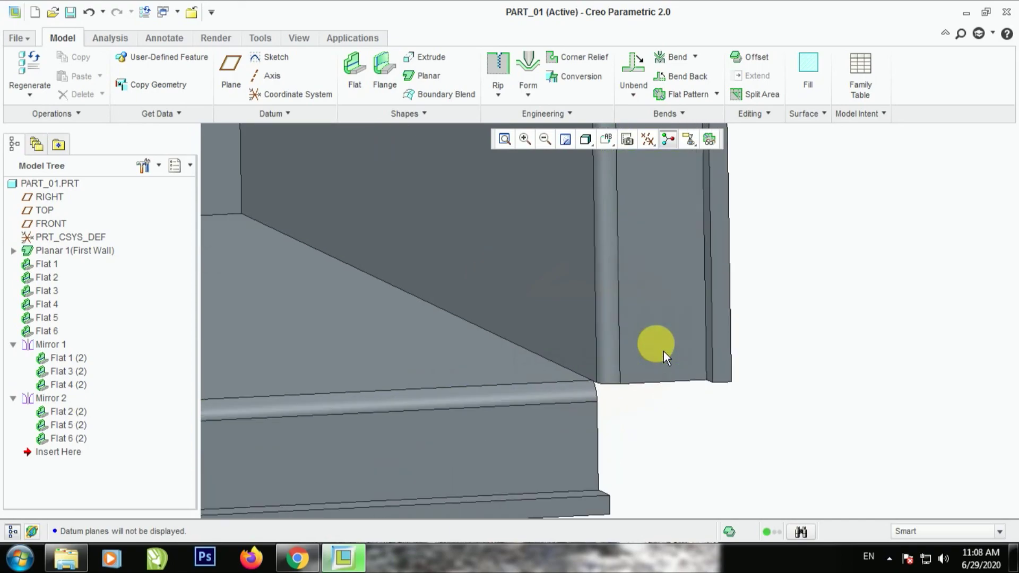
pyautogui.moveTo(657, 344); pyautogui.dragTo(647, 406, button='middle')
pyautogui.hotkey('ctrl', 'd')
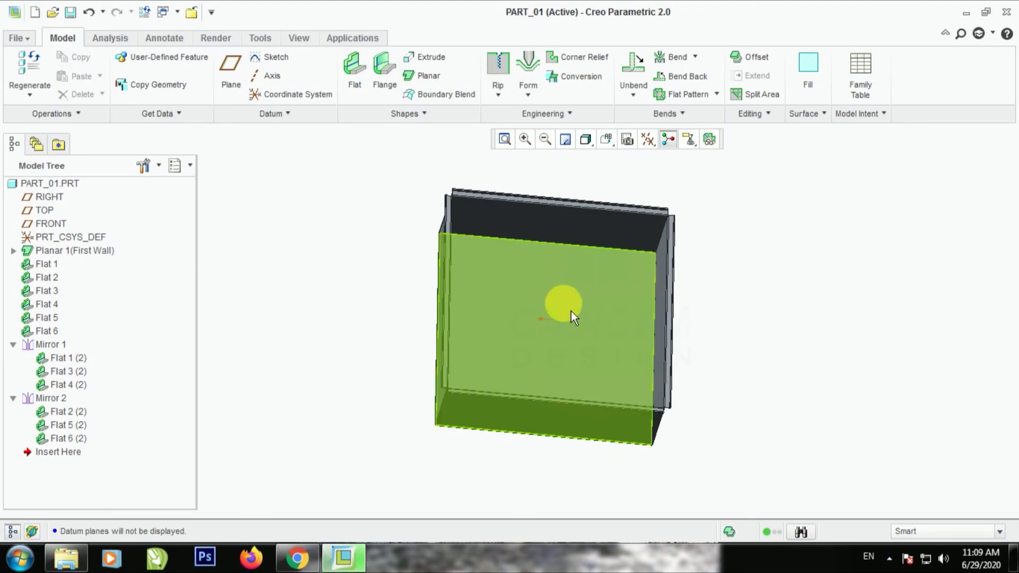
# Step: Save the part PART_01.PRT in the PART 05 folder and view the finished box
pyautogui.click(72, 14)
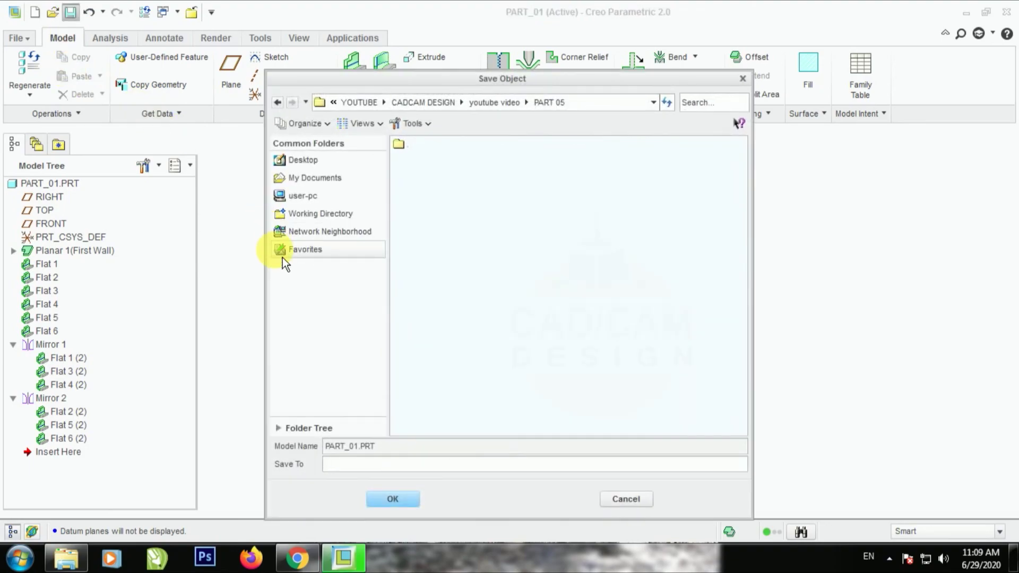
pyautogui.click(397, 504)
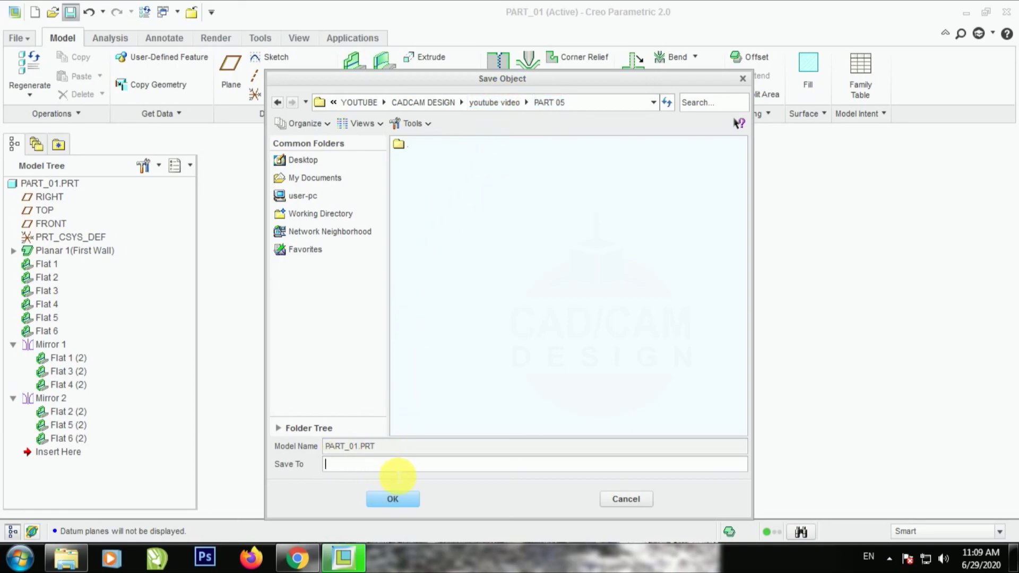
pyautogui.click(394, 499)
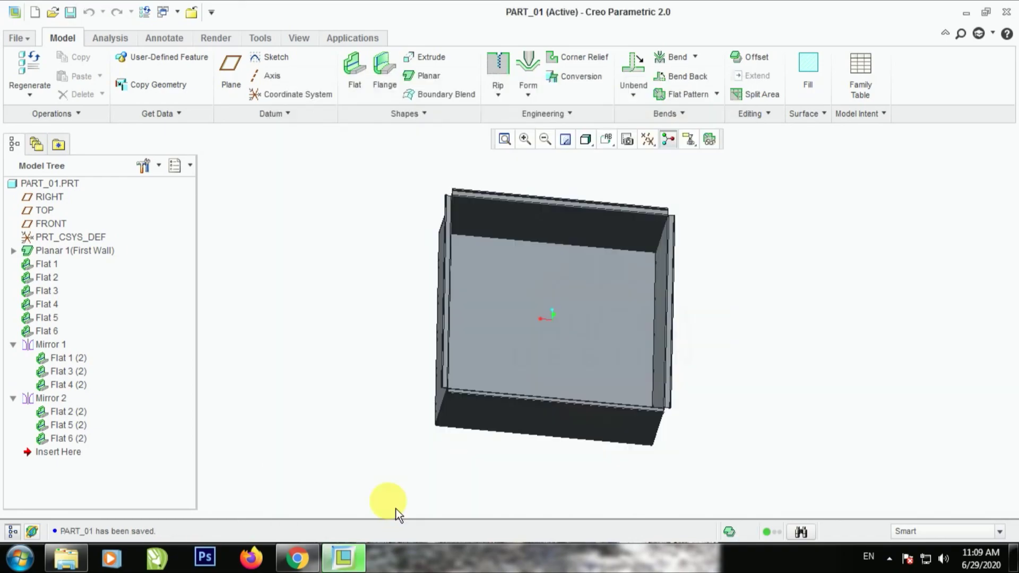
pyautogui.moveTo(376, 410); pyautogui.dragTo(381, 312, button='middle')
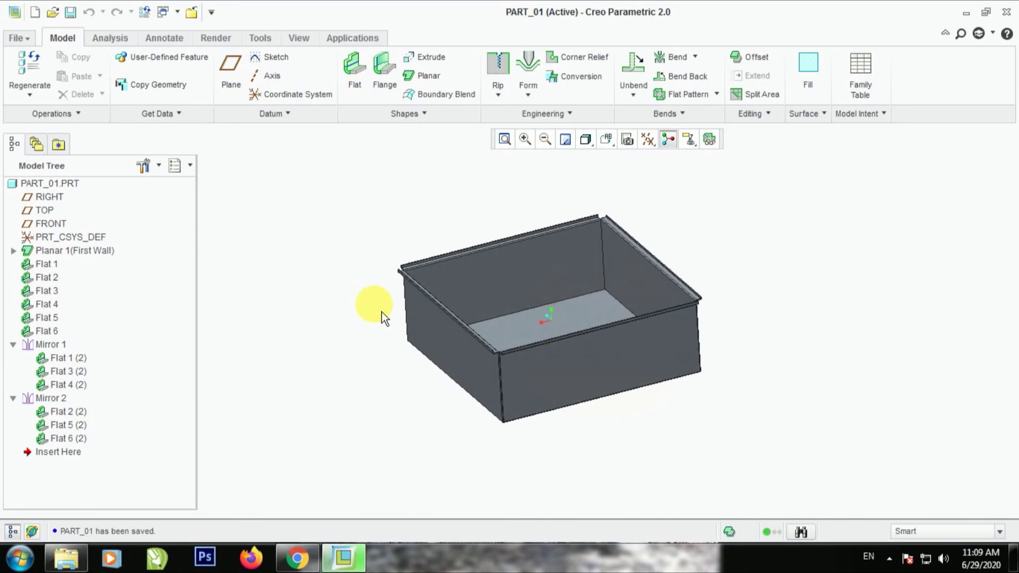